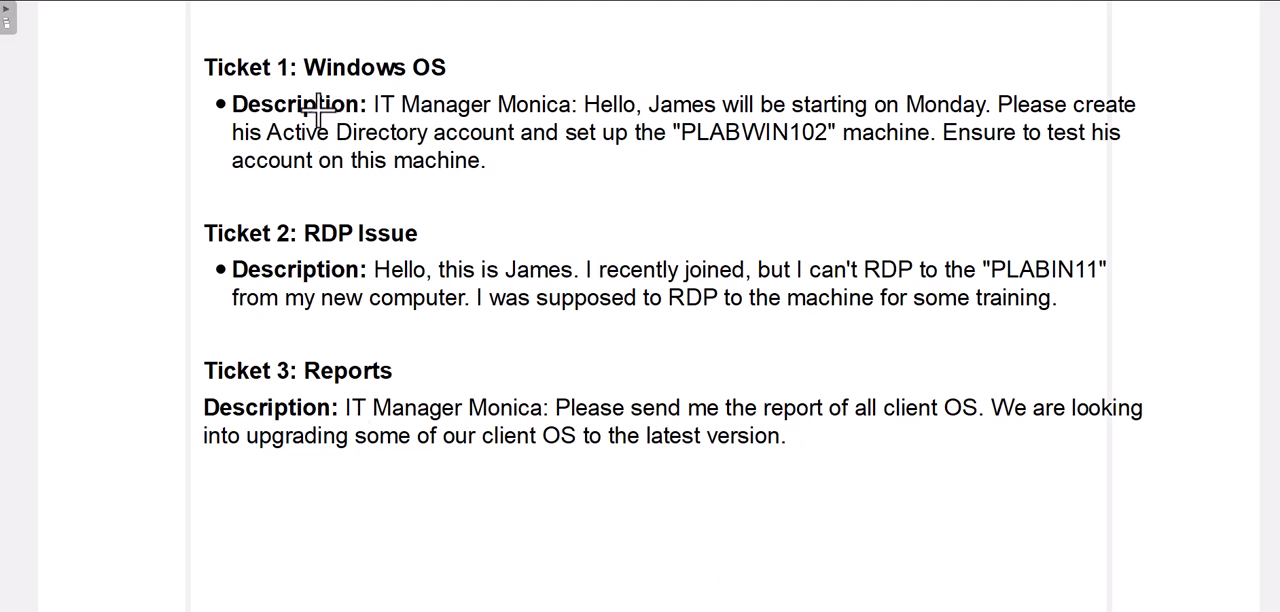
Step: Mark up Ticket 1: circle "Active Directory", draw a mark beside the heading and an arrow above the new employee's name
{"action": "left_click_drag", "start_coordinate": [266, 118], "coordinate": [428, 116]}
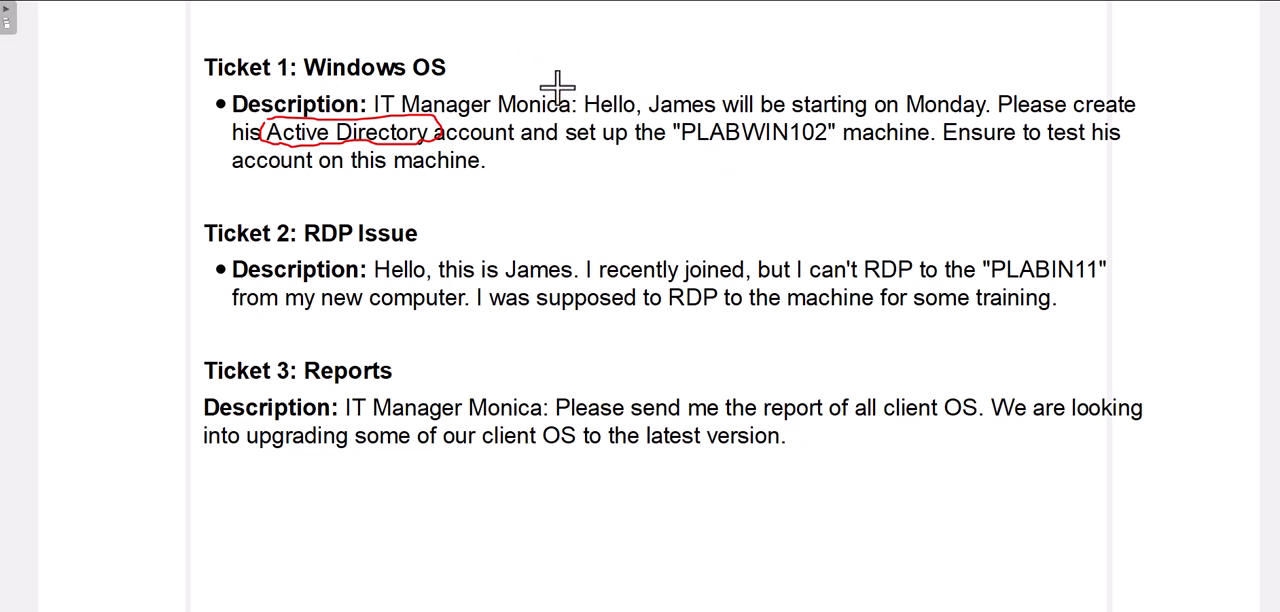
{"action": "mouse_move", "coordinate": [458, 56]}
{"action": "left_mouse_down"}
{"action": "mouse_move", "coordinate": [486, 45]}
{"action": "mouse_move", "coordinate": [441, 67]}
{"action": "left_mouse_up"}
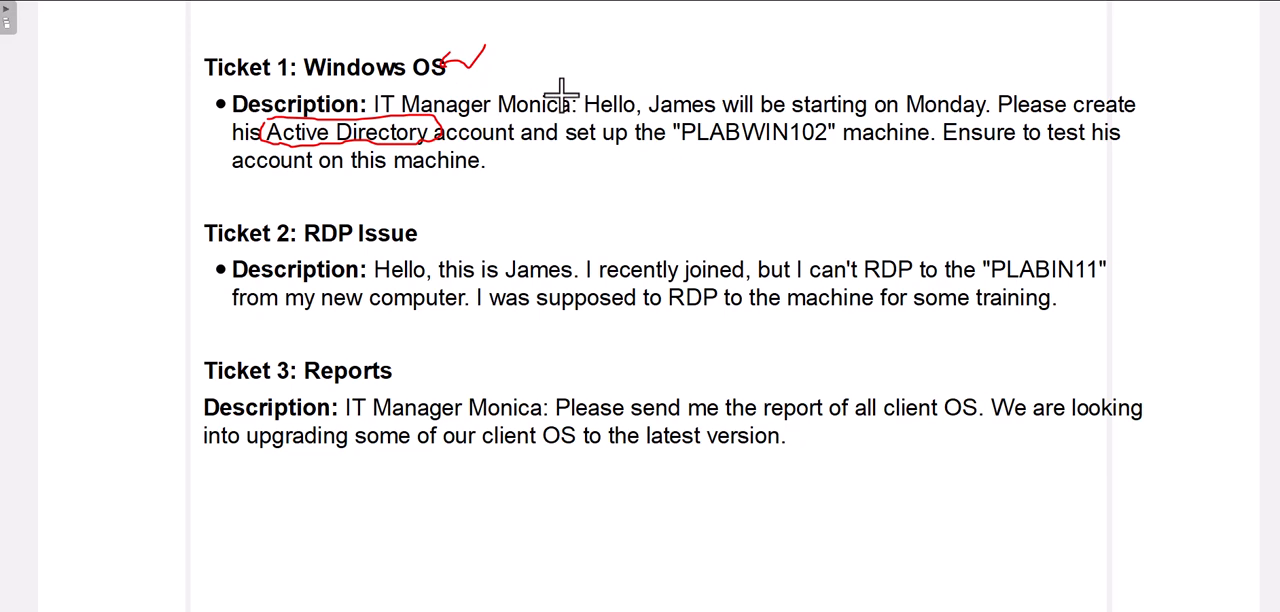
{"action": "mouse_move", "coordinate": [684, 58]}
{"action": "left_mouse_down"}
{"action": "mouse_move", "coordinate": [684, 88]}
{"action": "mouse_move", "coordinate": [691, 78]}
{"action": "left_mouse_up"}
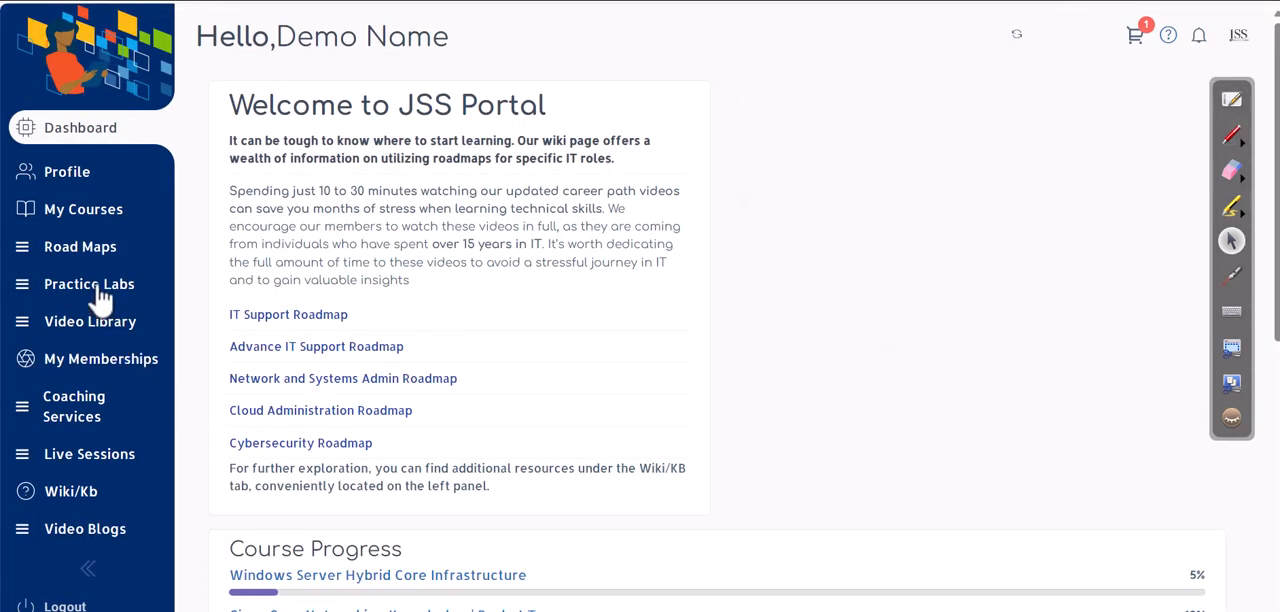
Step: Launch the CompTIA A+ 220-1102 practice lab "Identifying different Windows Operating System Editions" and hide its instructions pane
{"action": "left_click", "coordinate": [101, 285]}
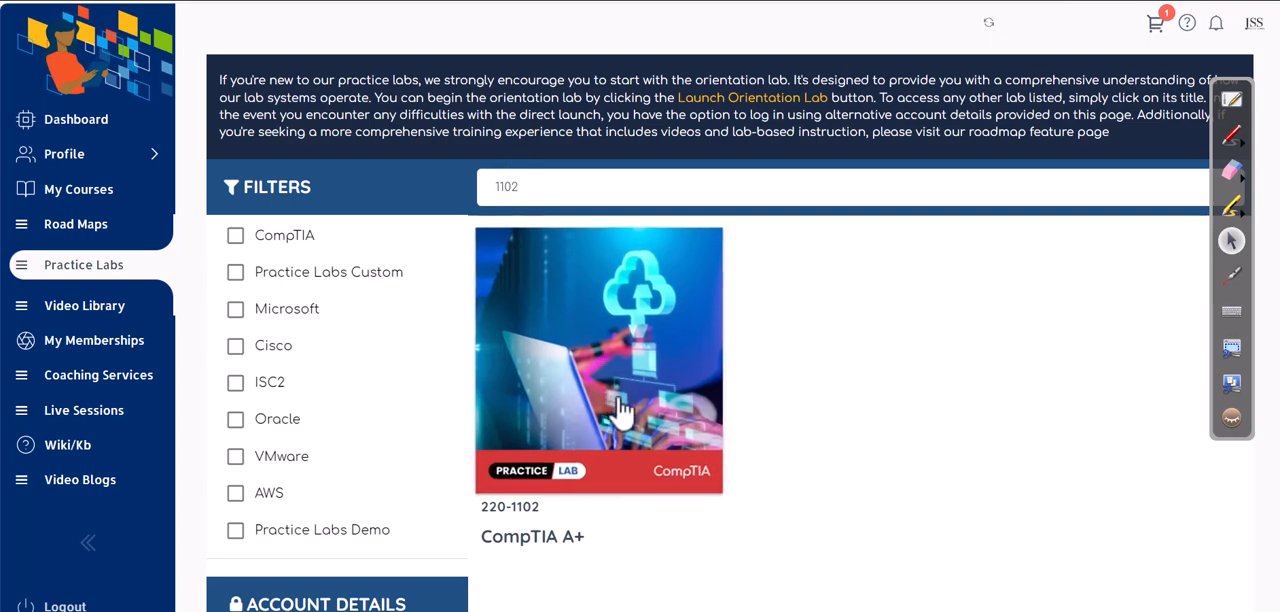
{"action": "left_click", "coordinate": [628, 350]}
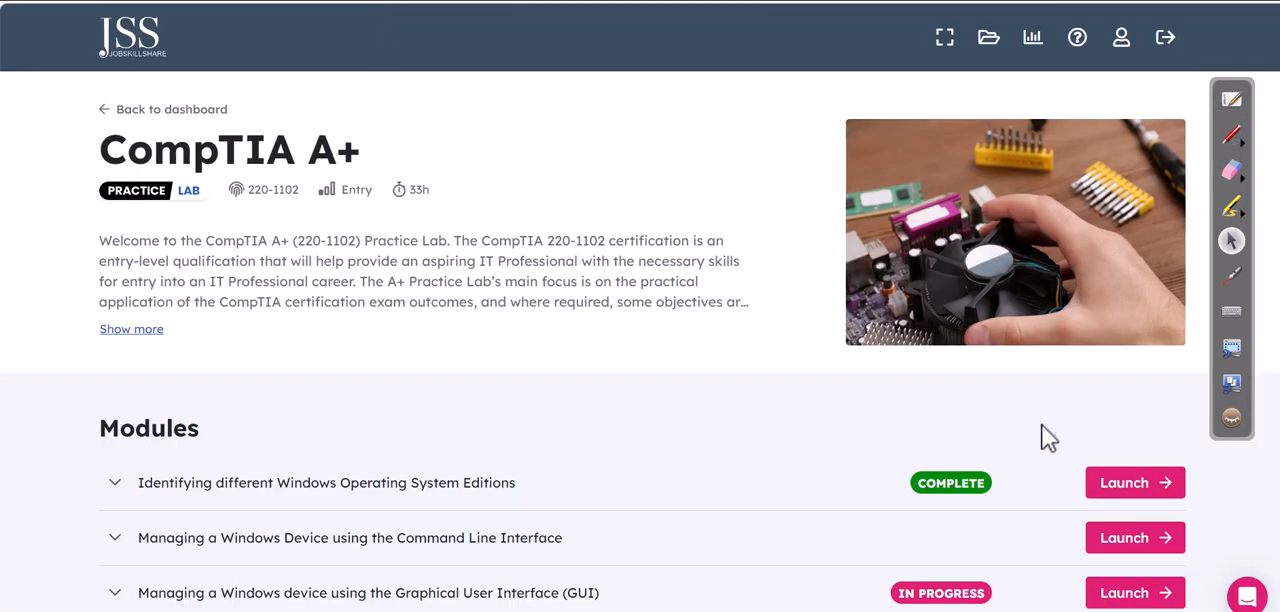
{"action": "left_click", "coordinate": [1132, 485]}
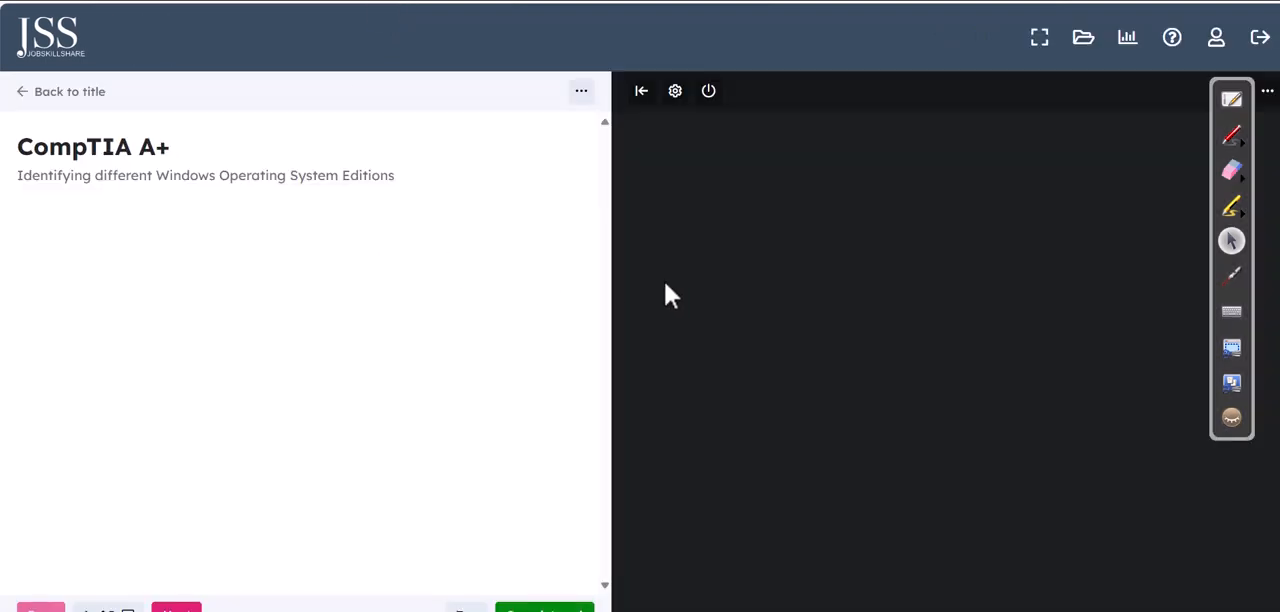
{"action": "left_click", "coordinate": [641, 91]}
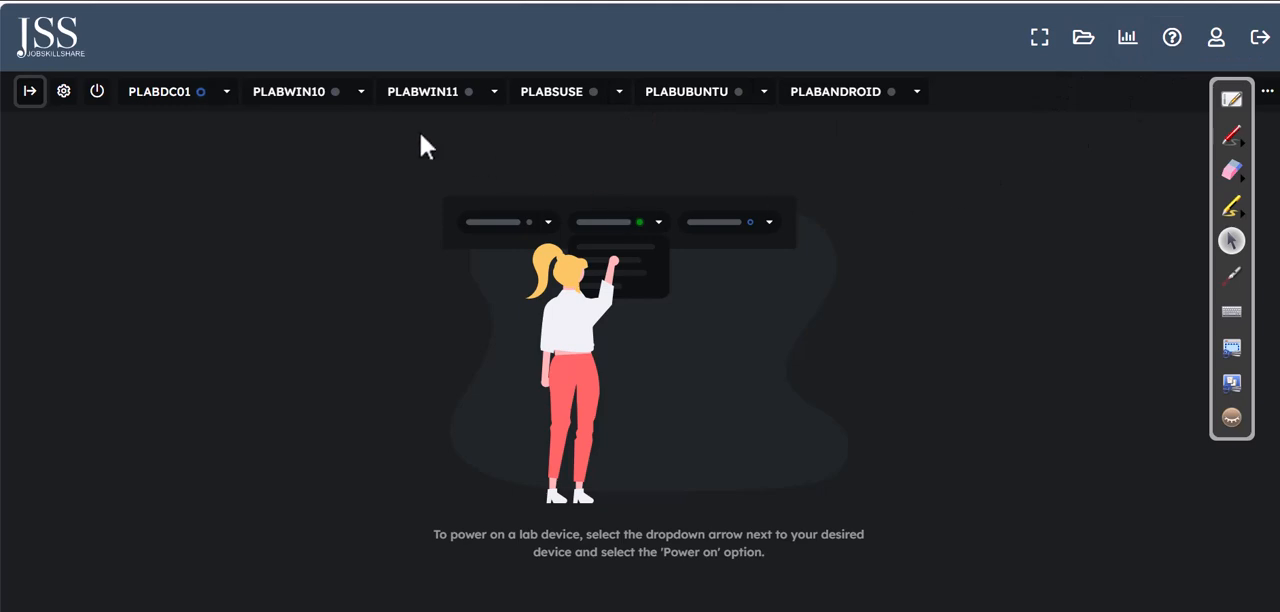
{"action": "left_click", "coordinate": [30, 91]}
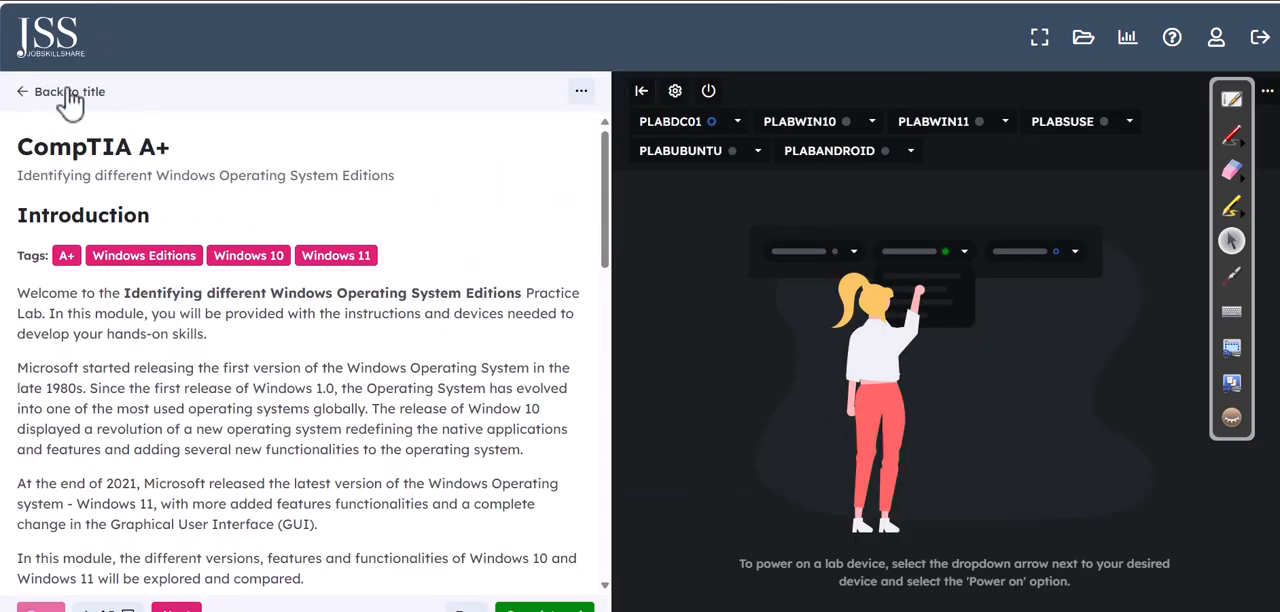
{"action": "left_click", "coordinate": [642, 92]}
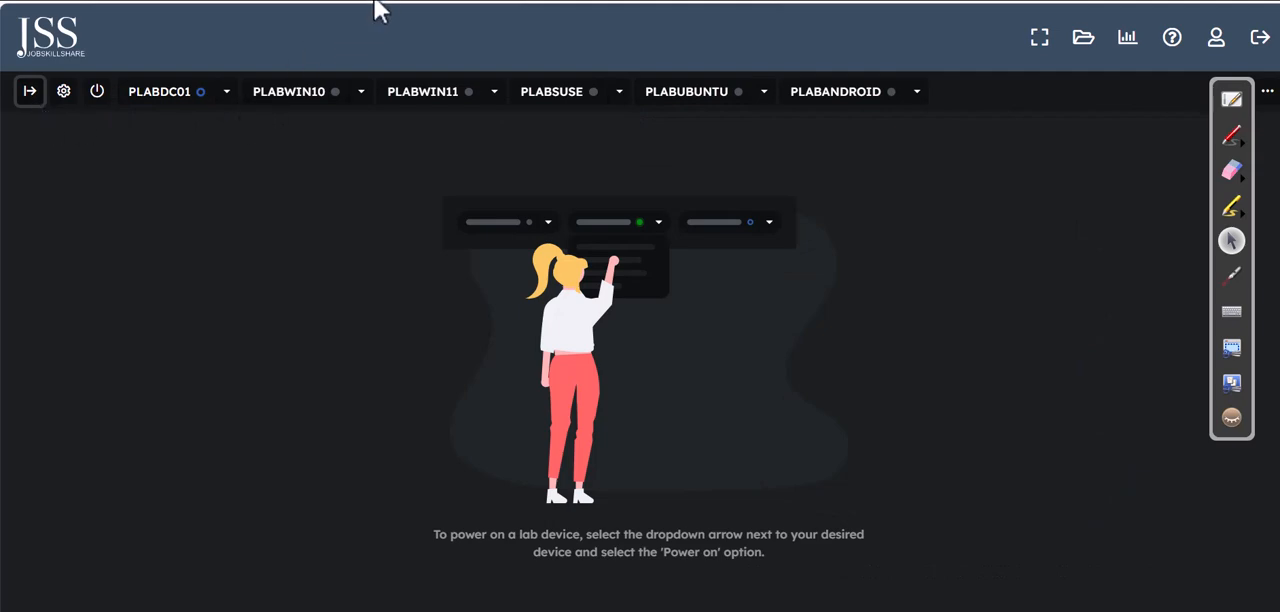
Step: Power on the PLABWIN10 and PLABWIN11 lab devices
{"action": "left_click", "coordinate": [361, 93]}
{"action": "left_click", "coordinate": [355, 125]}
{"action": "left_click", "coordinate": [494, 92]}
{"action": "left_click", "coordinate": [415, 125]}
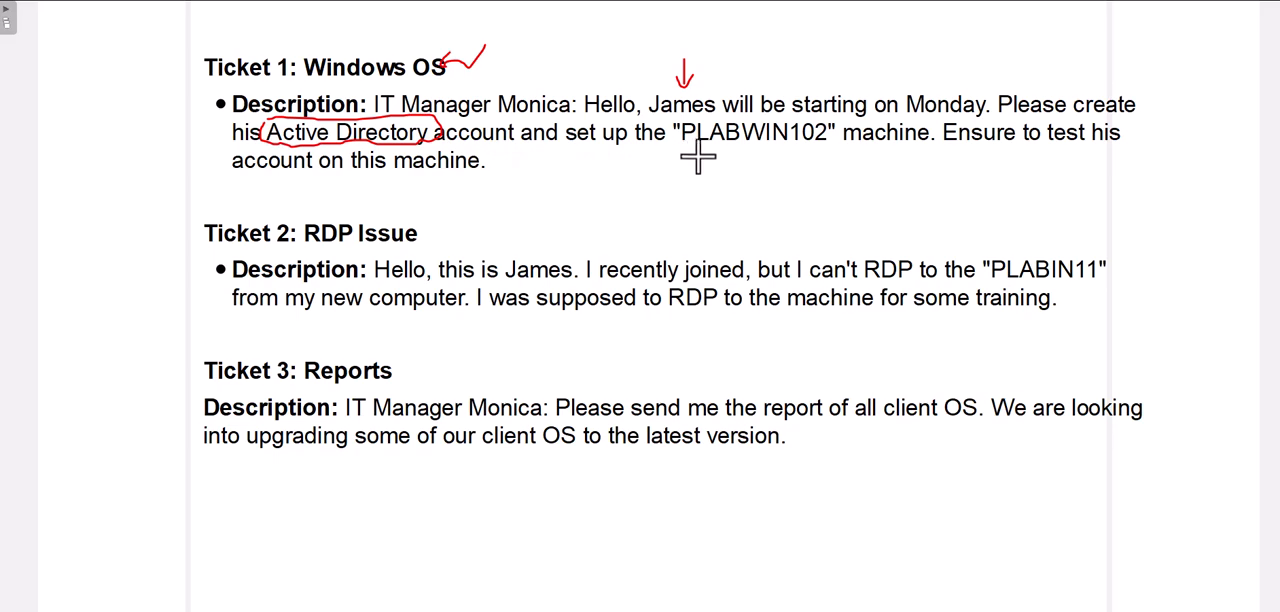
Step: Mark the machine name "PLABWIN102" in the description of Ticket 1
{"action": "left_click_drag", "start_coordinate": [688, 148], "coordinate": [790, 147]}
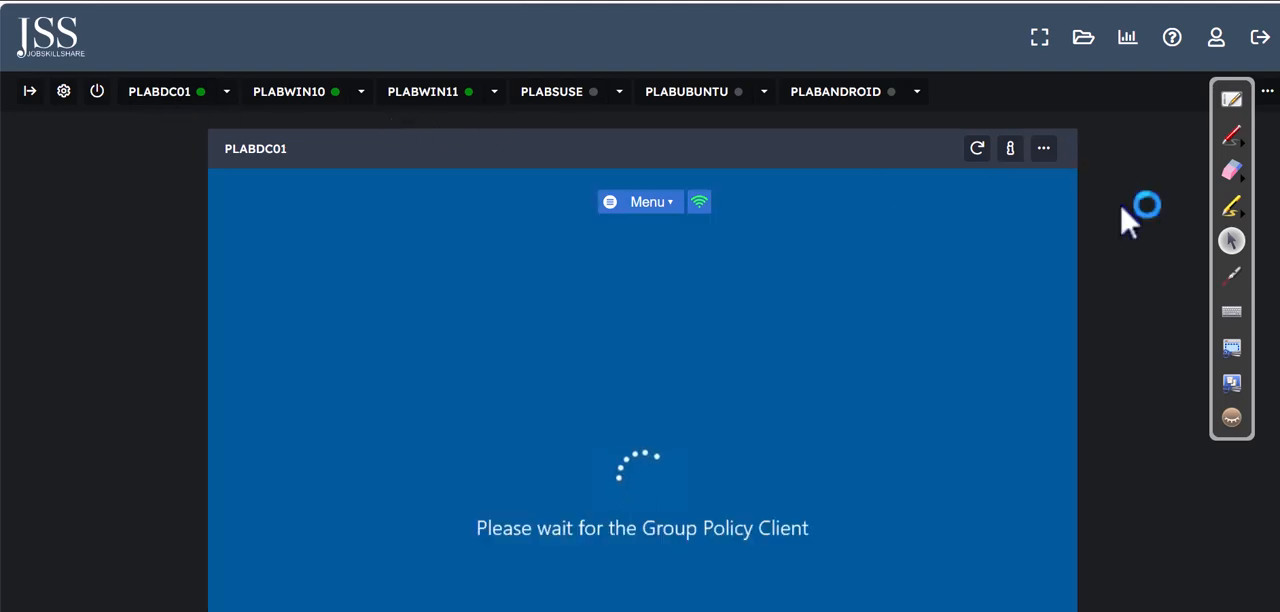
Step: Maximize Server Manager on PLABDC01 and launch Active Directory Users and Computers from it
{"action": "scroll", "coordinate": [738, 155], "scroll_direction": "down", "scroll_amount": 2}
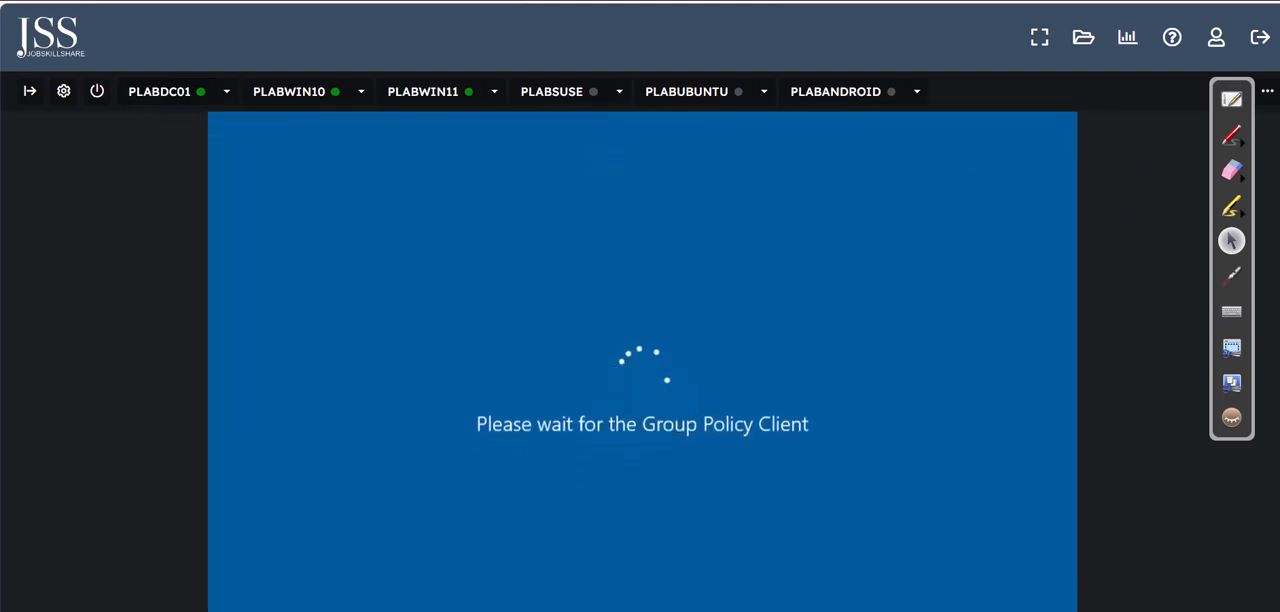
{"action": "scroll", "coordinate": [738, 155], "scroll_direction": "up", "scroll_amount": 2}
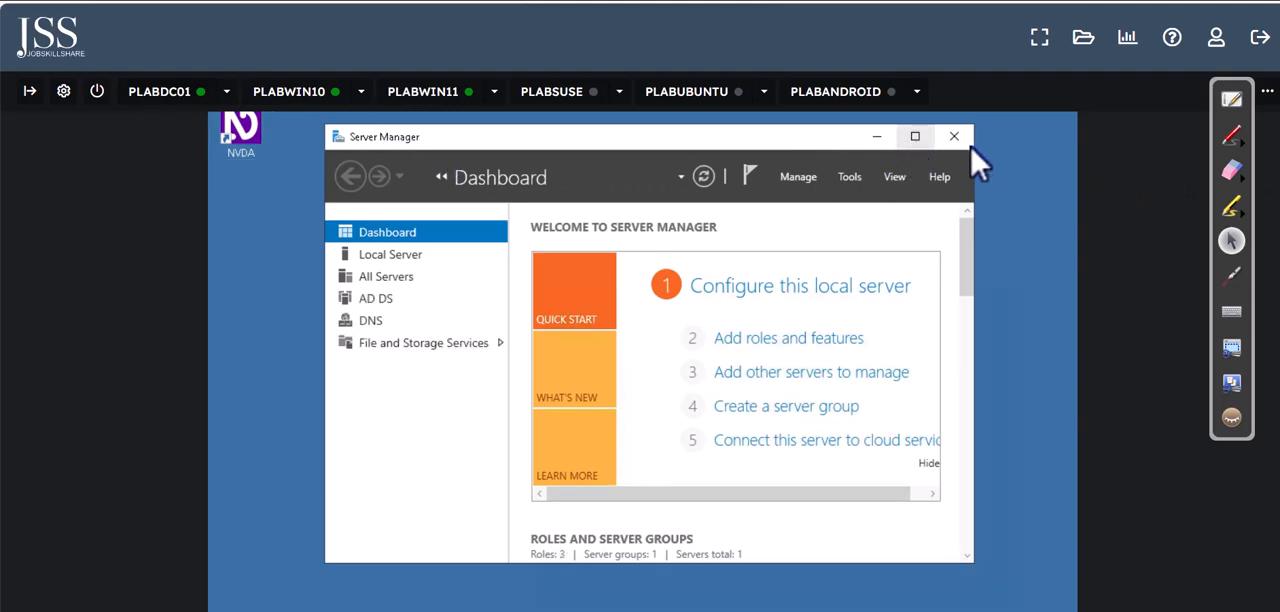
{"action": "left_click", "coordinate": [916, 137]}
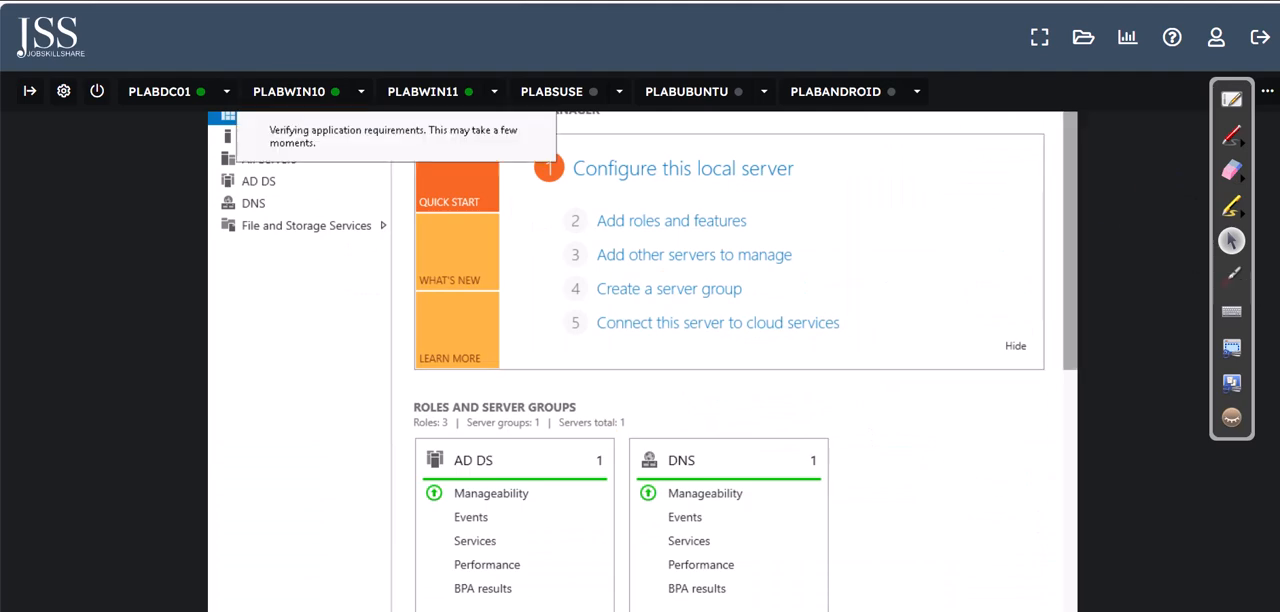
{"action": "left_click", "coordinate": [953, 180]}
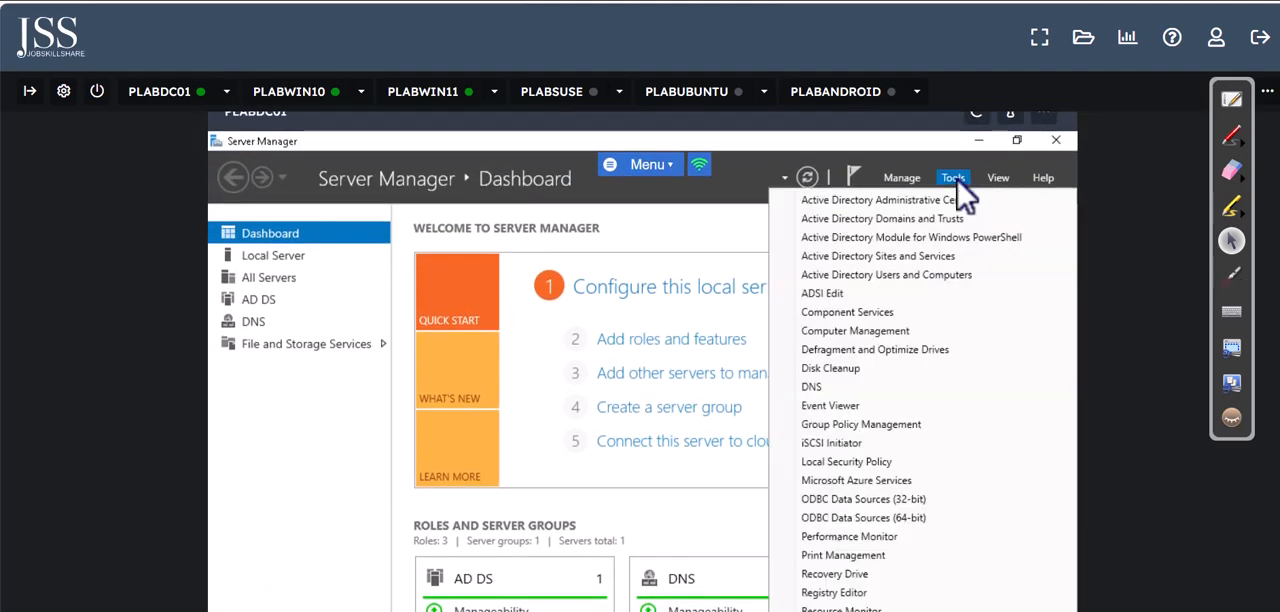
{"action": "left_click", "coordinate": [936, 276]}
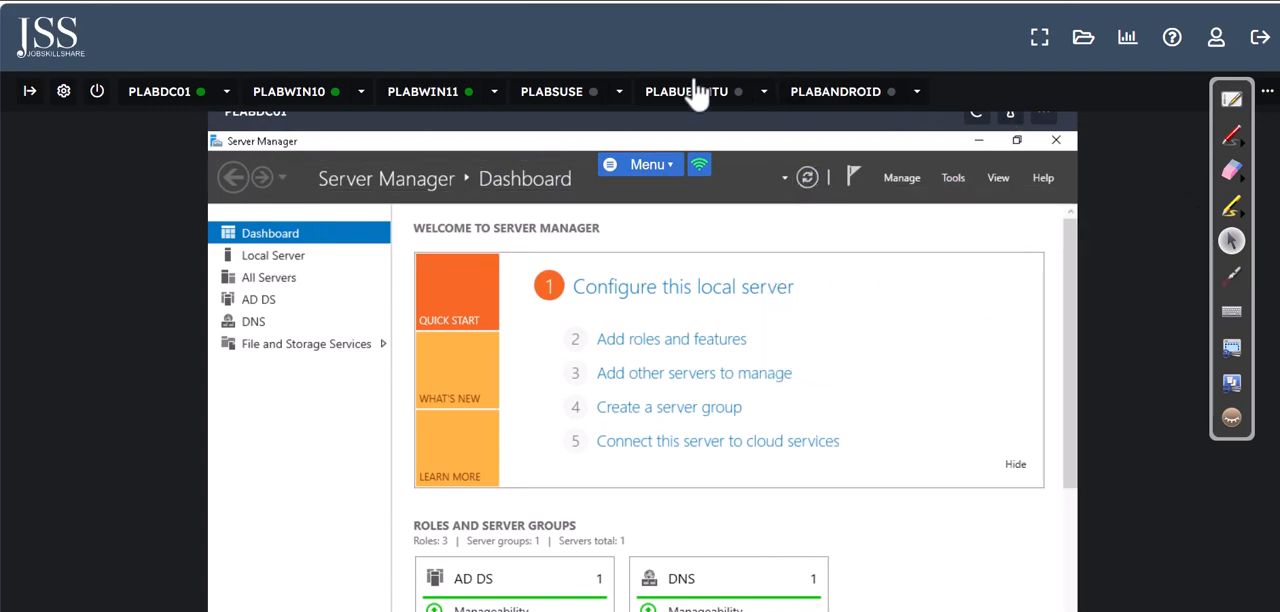
Step: Restore the Server Manager window to its smaller size and minimize it to clear the view of Active Directory Users and Computers
{"action": "scroll", "coordinate": [471, 266], "scroll_direction": "down", "scroll_amount": 2}
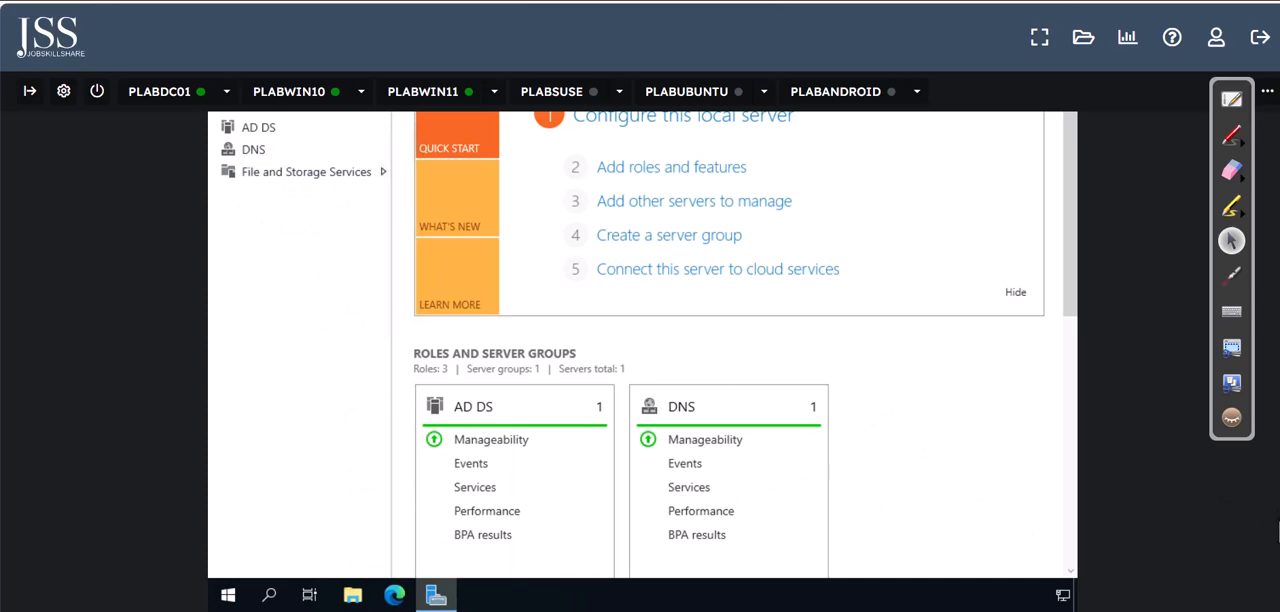
{"action": "scroll", "coordinate": [1274, 358], "scroll_direction": "up", "scroll_amount": 3}
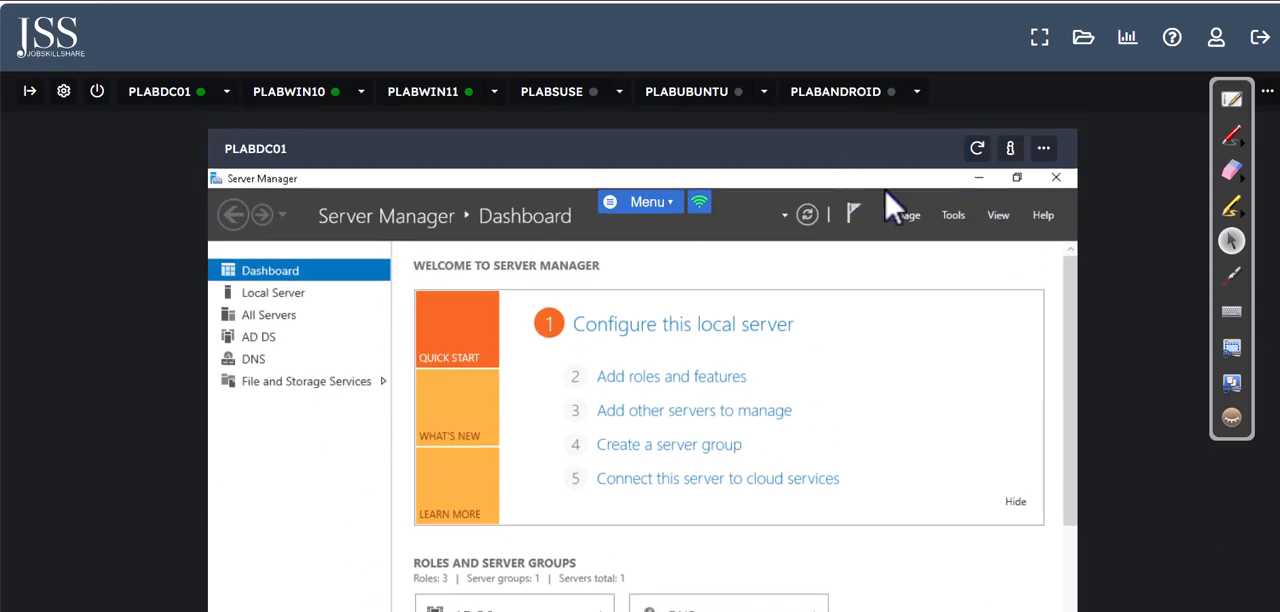
{"action": "double_click", "coordinate": [869, 181]}
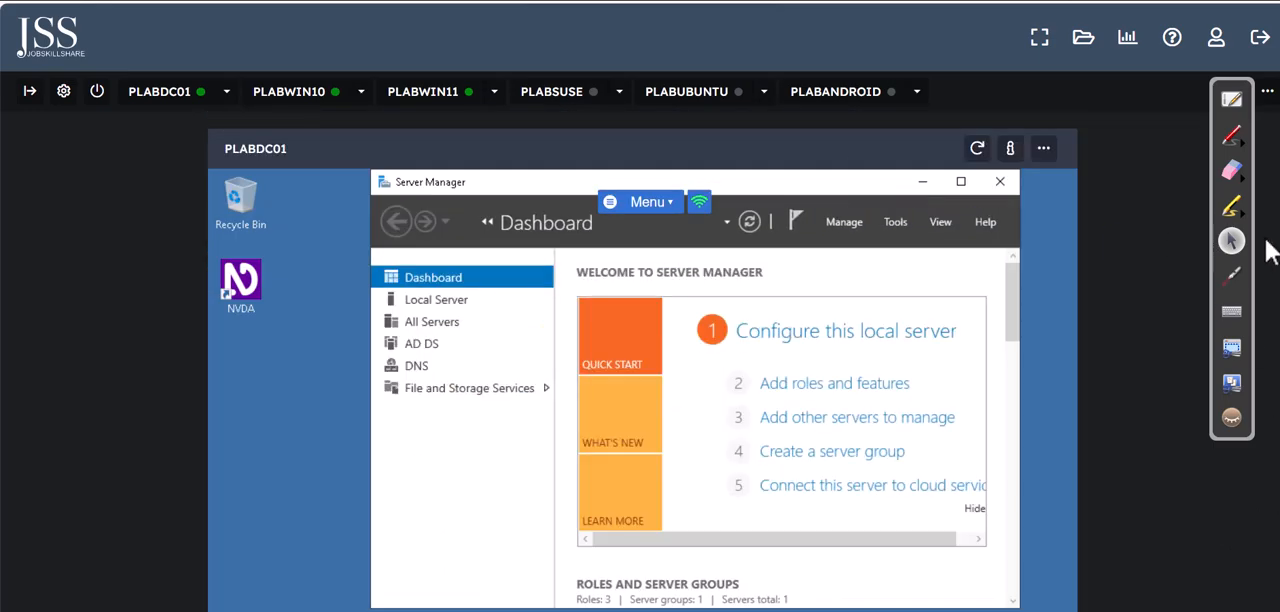
{"action": "scroll", "coordinate": [643, 360], "scroll_direction": "down", "scroll_amount": 3}
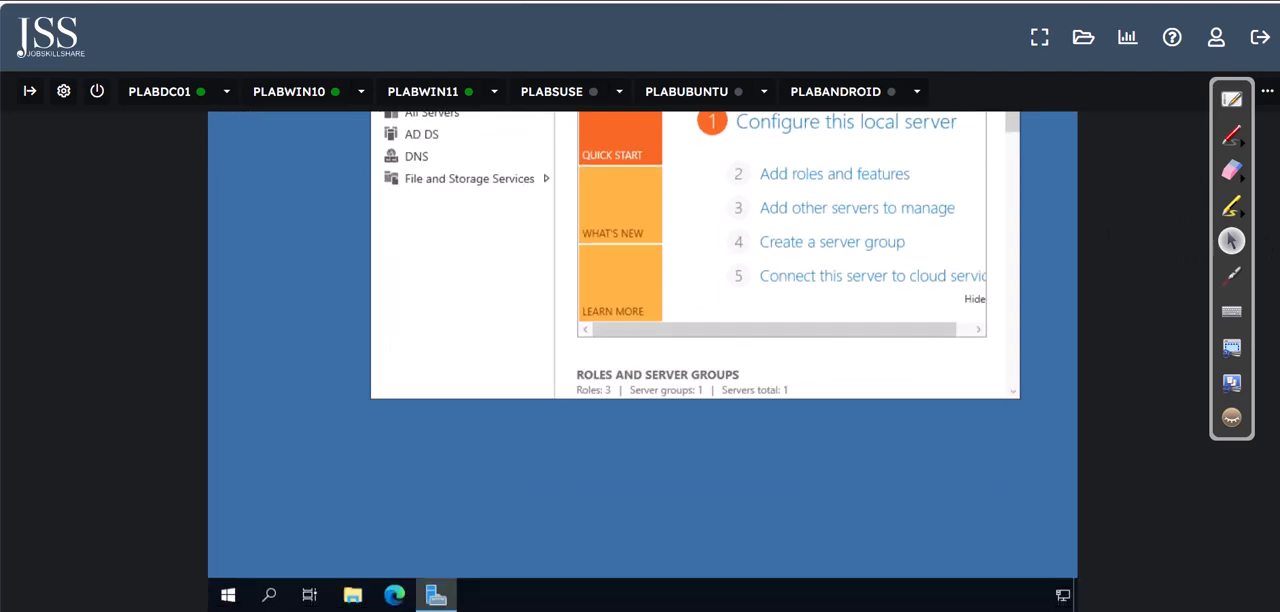
{"action": "scroll", "coordinate": [104, 240], "scroll_direction": "up", "scroll_amount": 2}
{"action": "scroll", "coordinate": [104, 240], "scroll_direction": "down", "scroll_amount": 2}
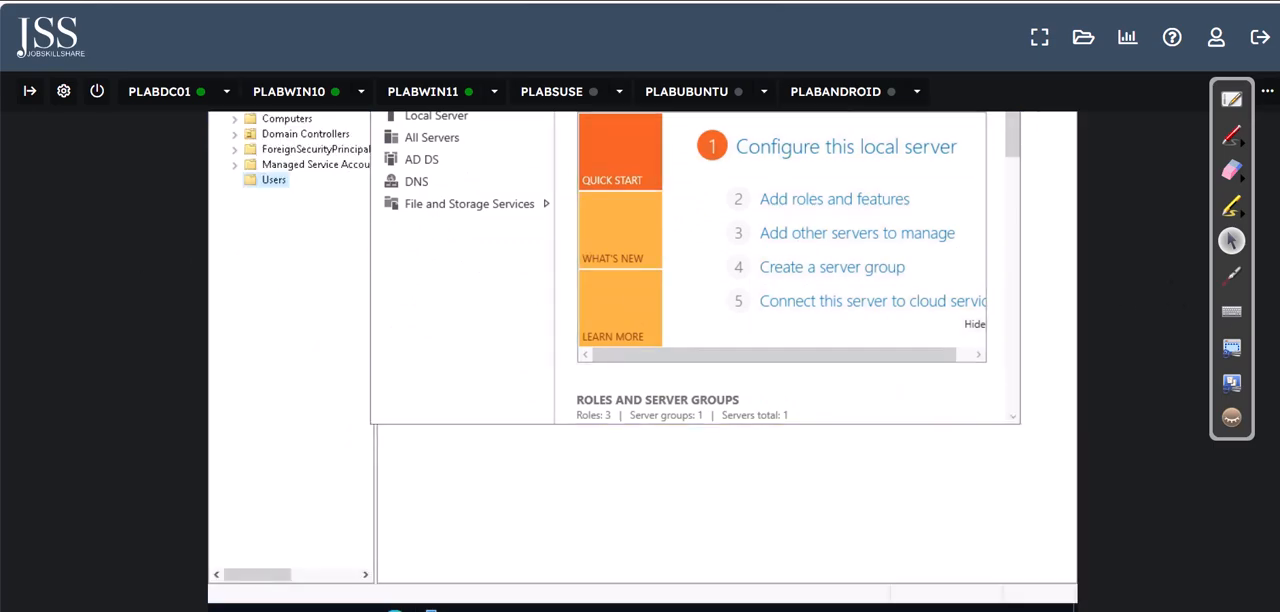
{"action": "scroll", "coordinate": [894, 198], "scroll_direction": "up", "scroll_amount": 2}
{"action": "left_click", "coordinate": [932, 182]}
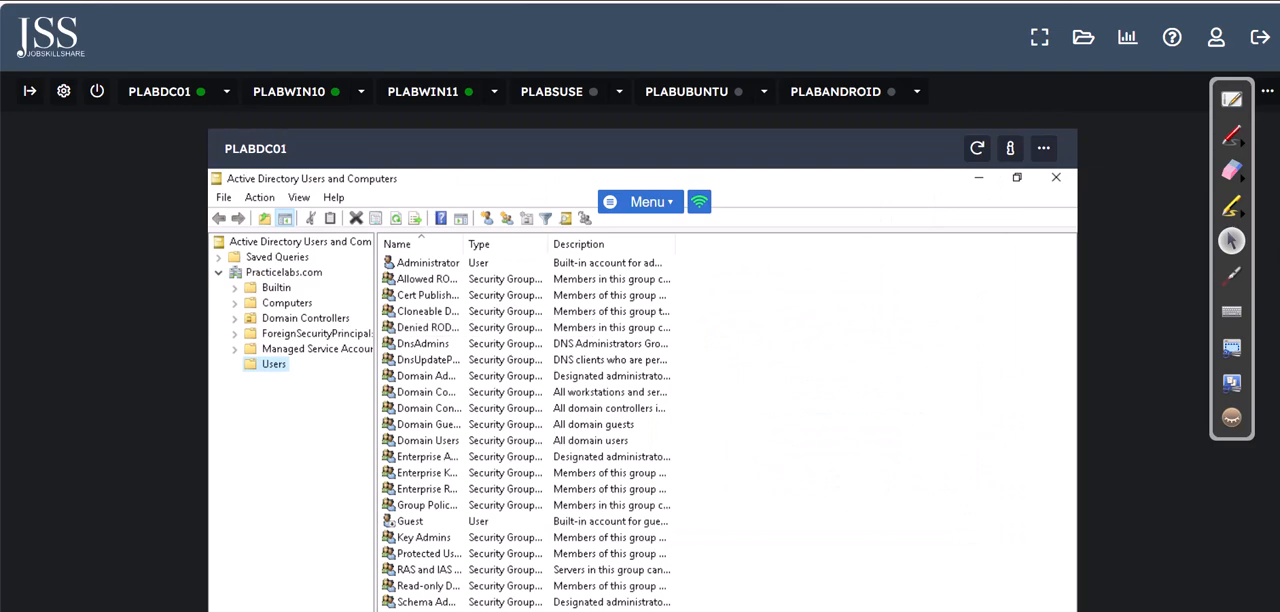
Step: Start a new User object in the Users container of the Practicelabs.com domain
{"action": "scroll", "coordinate": [640, 360], "scroll_direction": "down", "scroll_amount": 1}
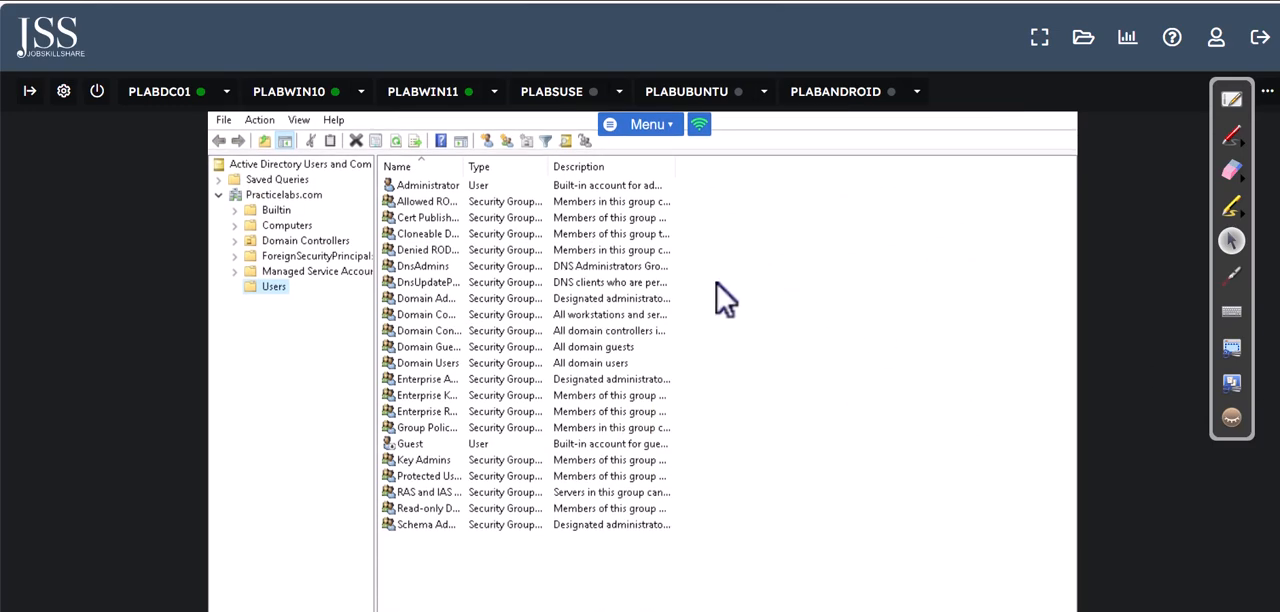
{"action": "left_click", "coordinate": [285, 197]}
{"action": "left_click", "coordinate": [276, 288]}
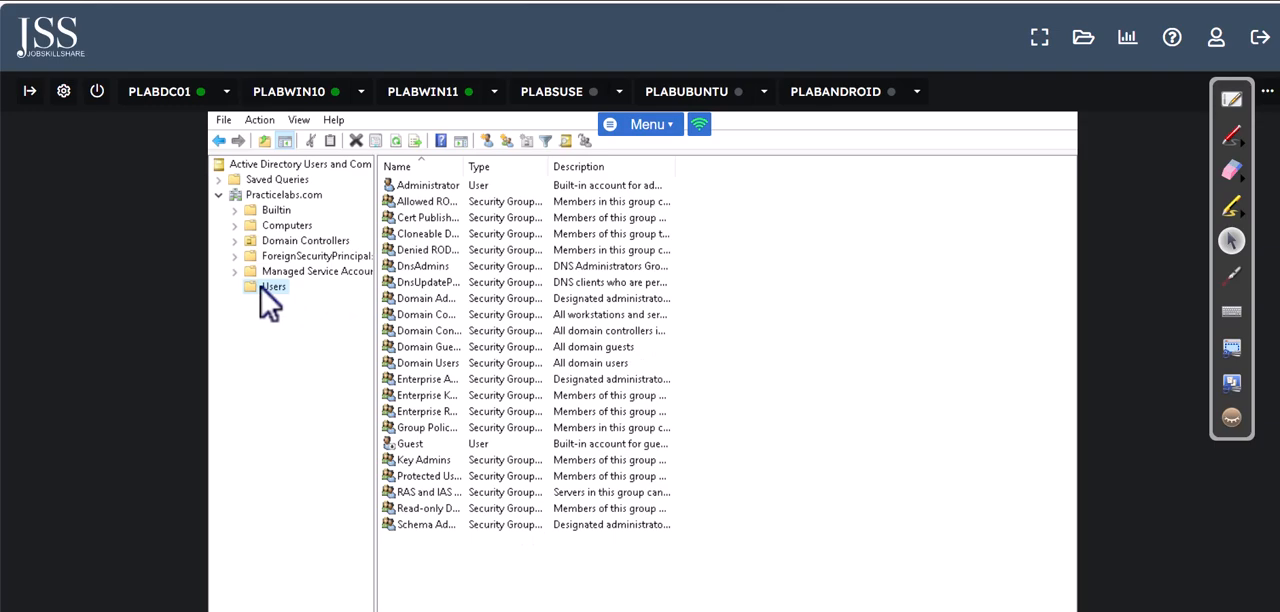
{"action": "right_click", "coordinate": [263, 288]}
{"action": "mouse_move", "coordinate": [412, 341]}
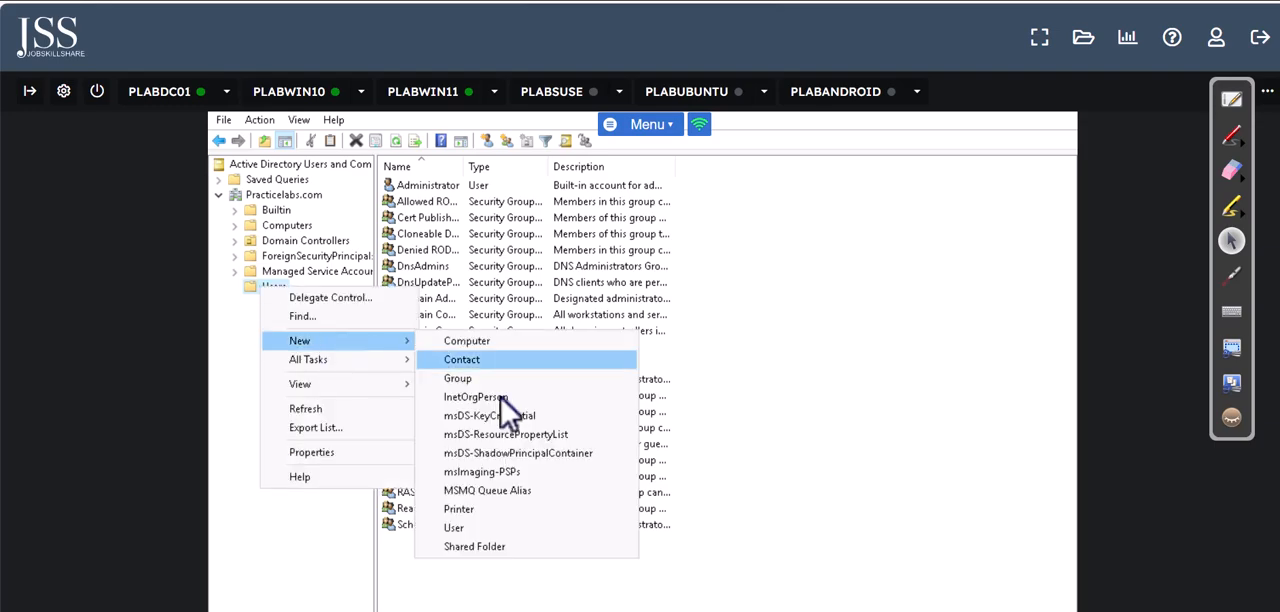
{"action": "left_click", "coordinate": [498, 528]}
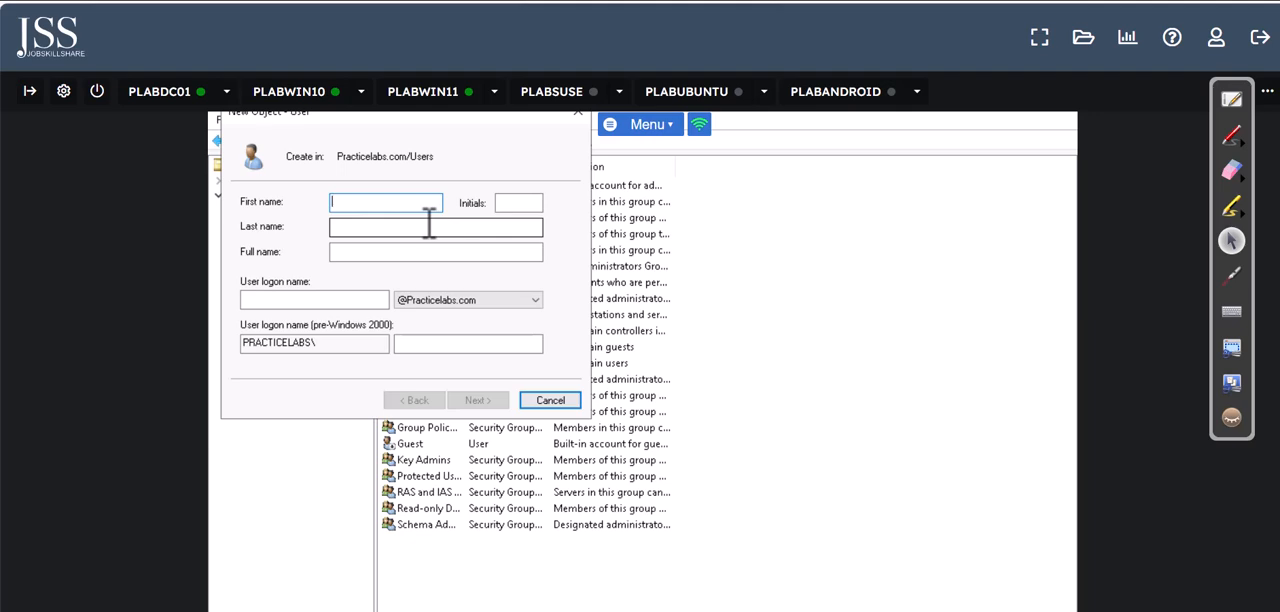
{"action": "type", "text": "James"}
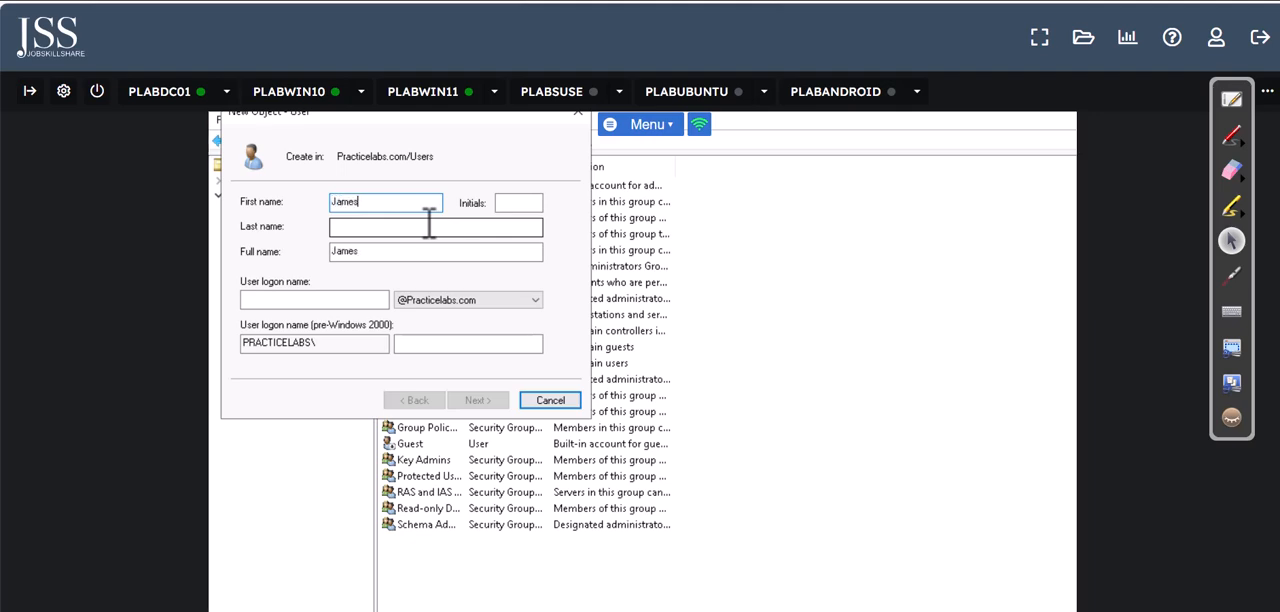
{"action": "left_click", "coordinate": [429, 226]}
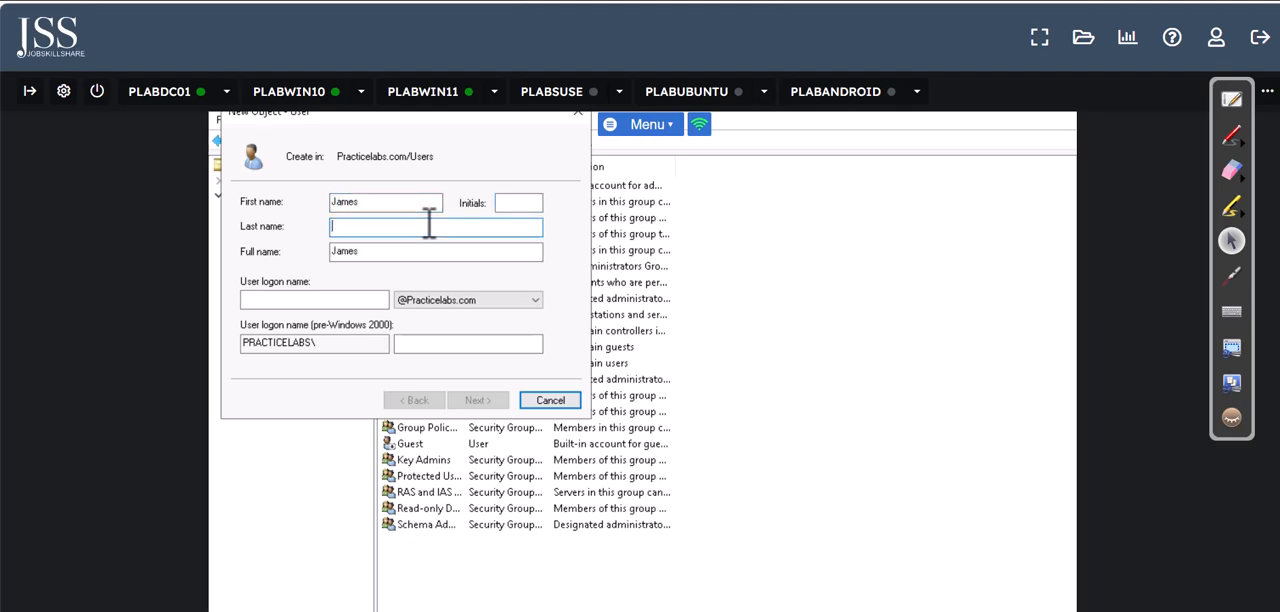
{"action": "left_click", "coordinate": [356, 302]}
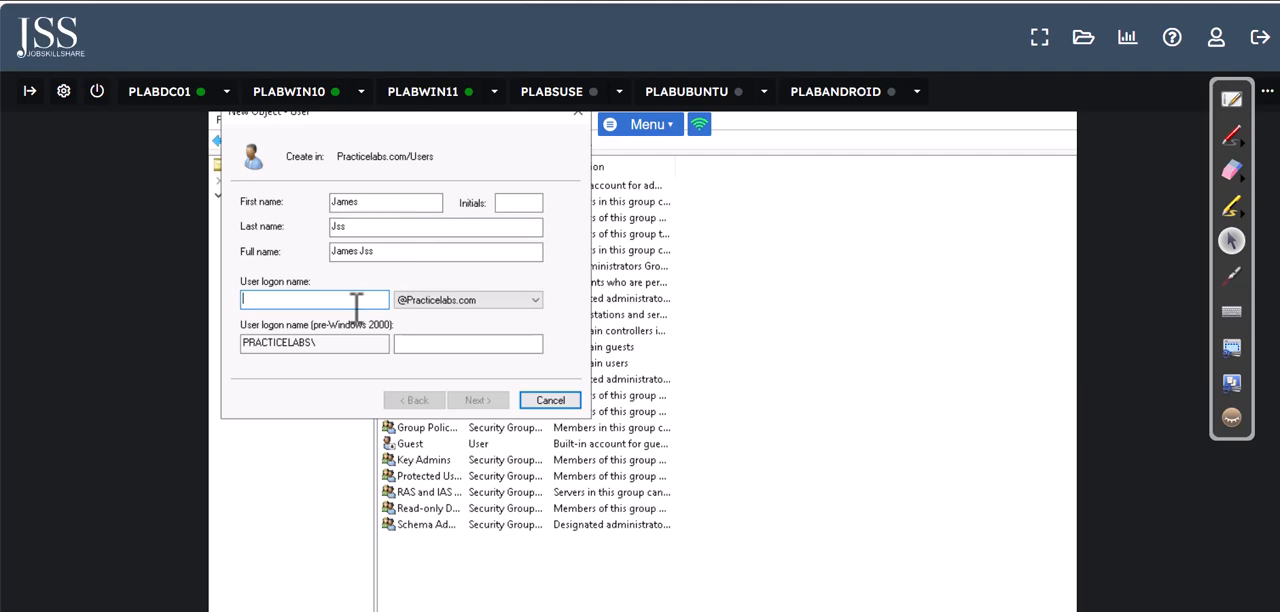
{"action": "type", "text": "james"}
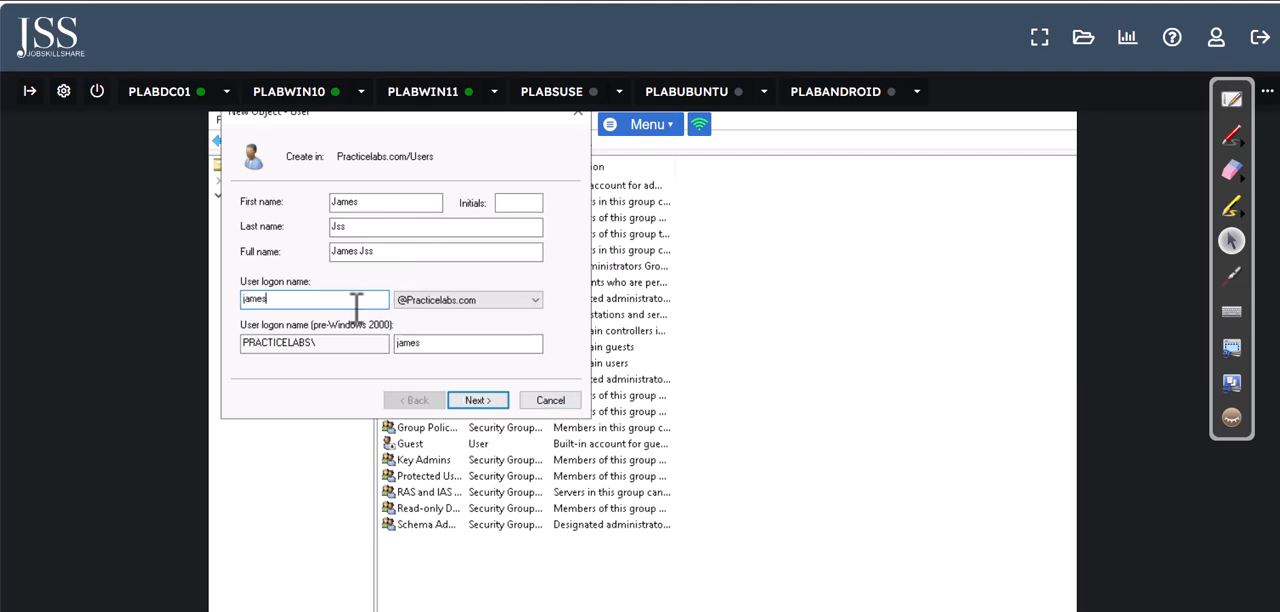
{"action": "left_click", "coordinate": [478, 400]}
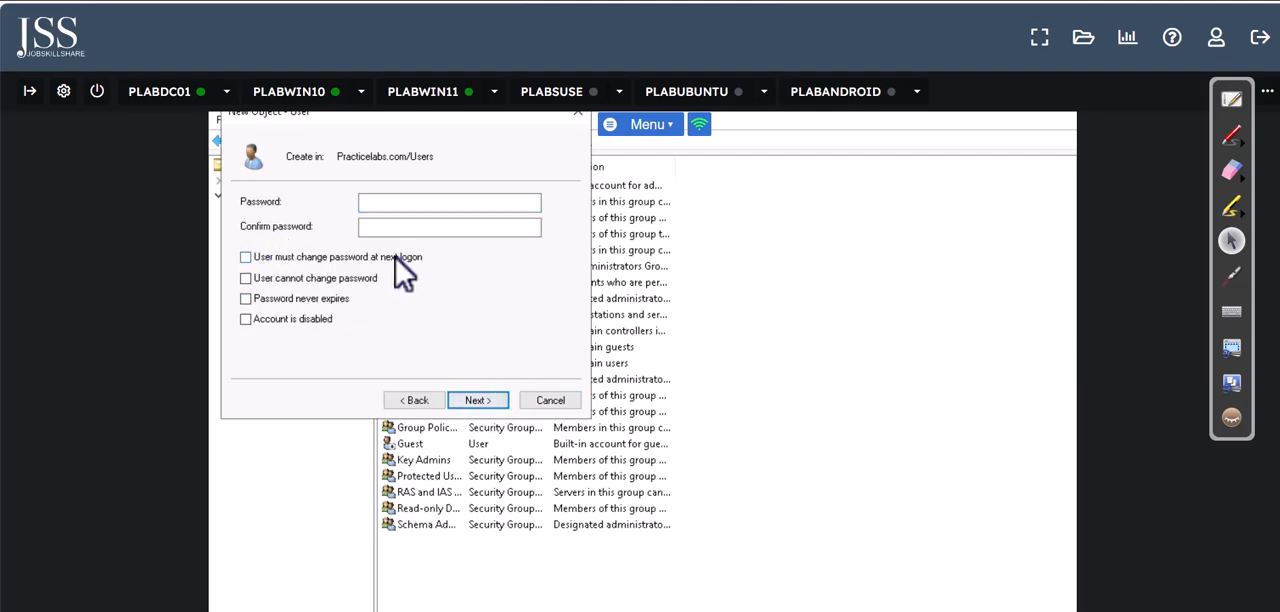
Step: Enter and confirm the account password with "User must change password at next logon" cleared, and finish creating the user
{"action": "left_click", "coordinate": [422, 199]}
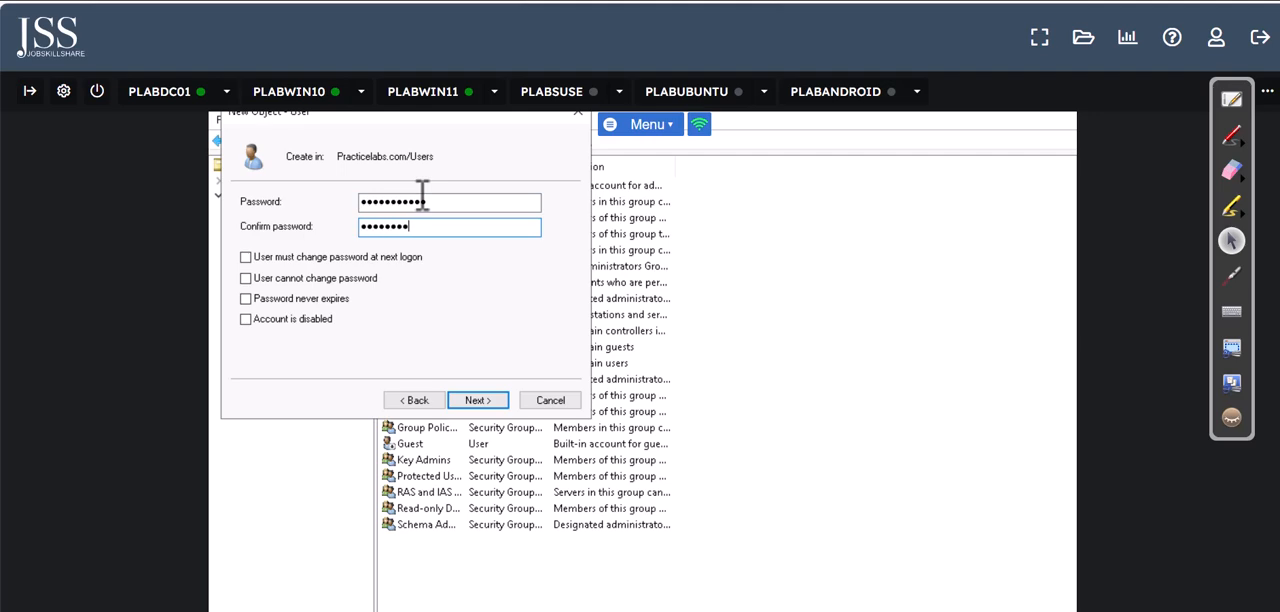
{"action": "left_click_drag", "start_coordinate": [517, 204], "coordinate": [354, 205]}
{"action": "type", "text": "P"}
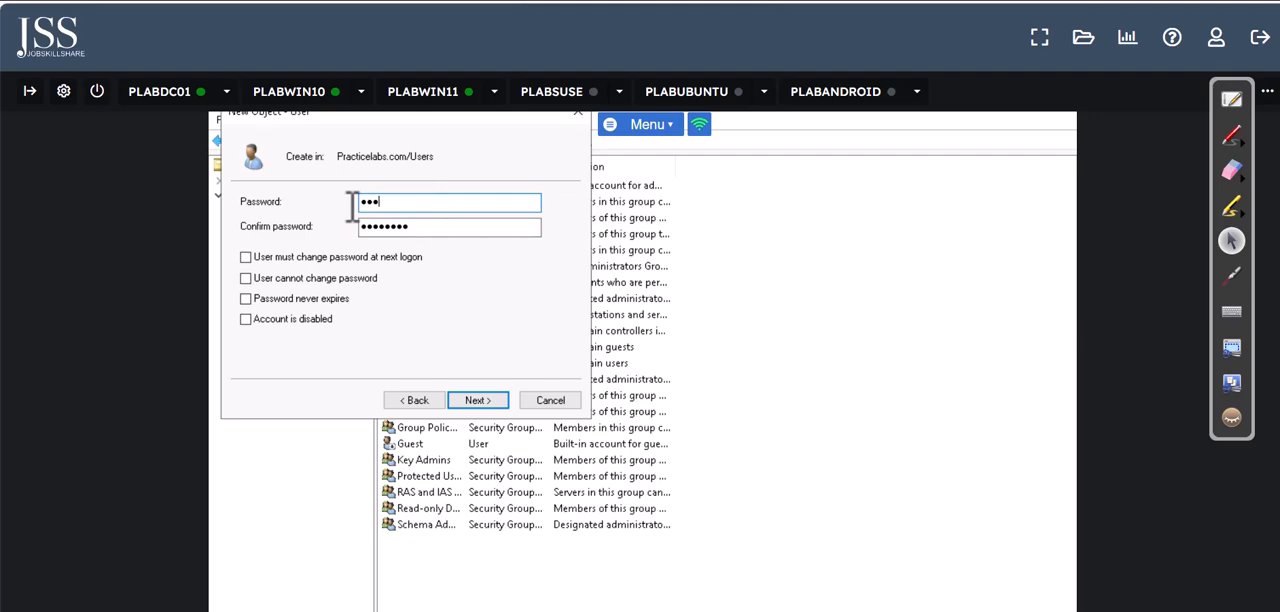
{"action": "type", "text": "123"}
{"action": "key", "text": "Tab"}
{"action": "type", "text": "Pa"}
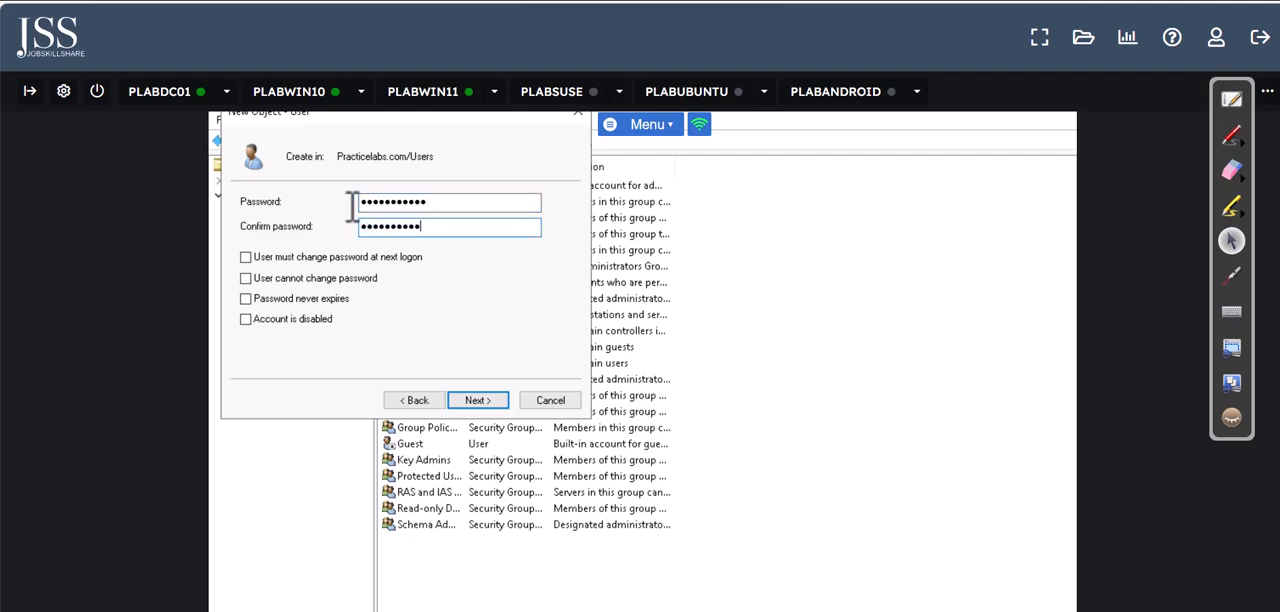
{"action": "key", "text": "Return"}
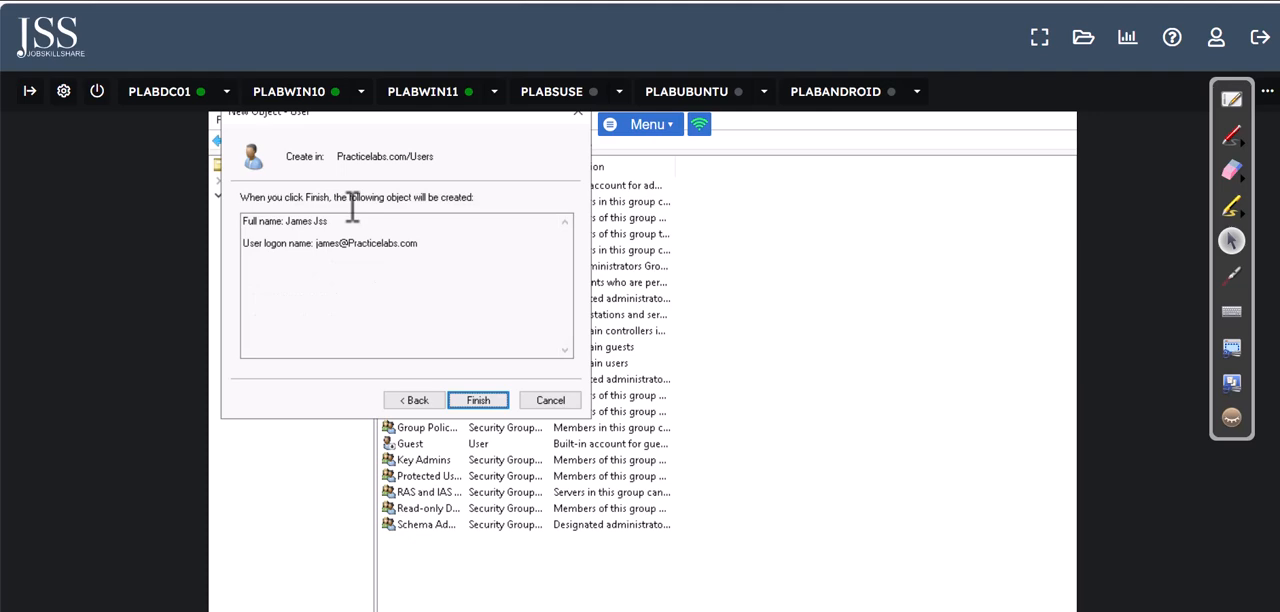
{"action": "left_click", "coordinate": [416, 400]}
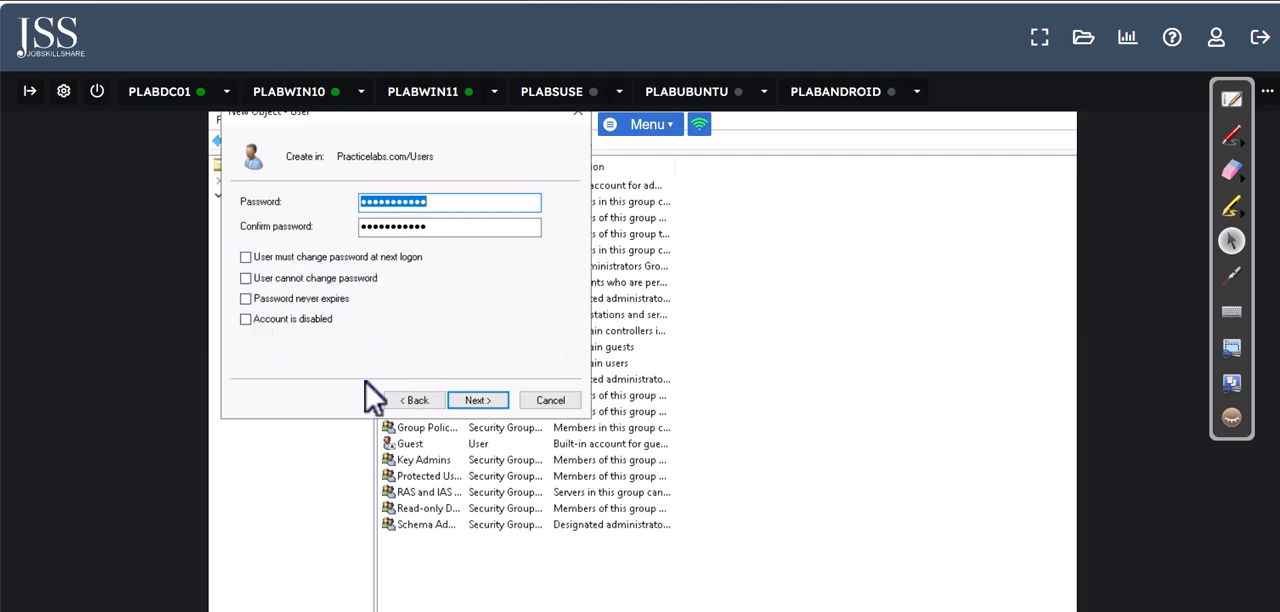
{"action": "left_click", "coordinate": [469, 403]}
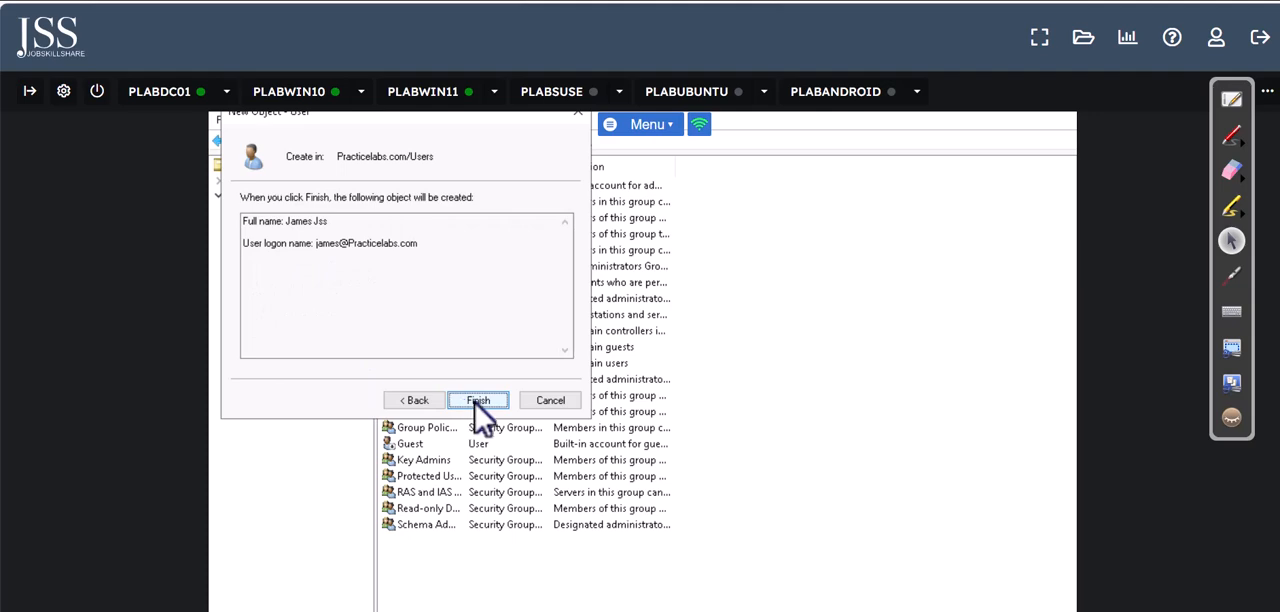
{"action": "left_click", "coordinate": [479, 403]}
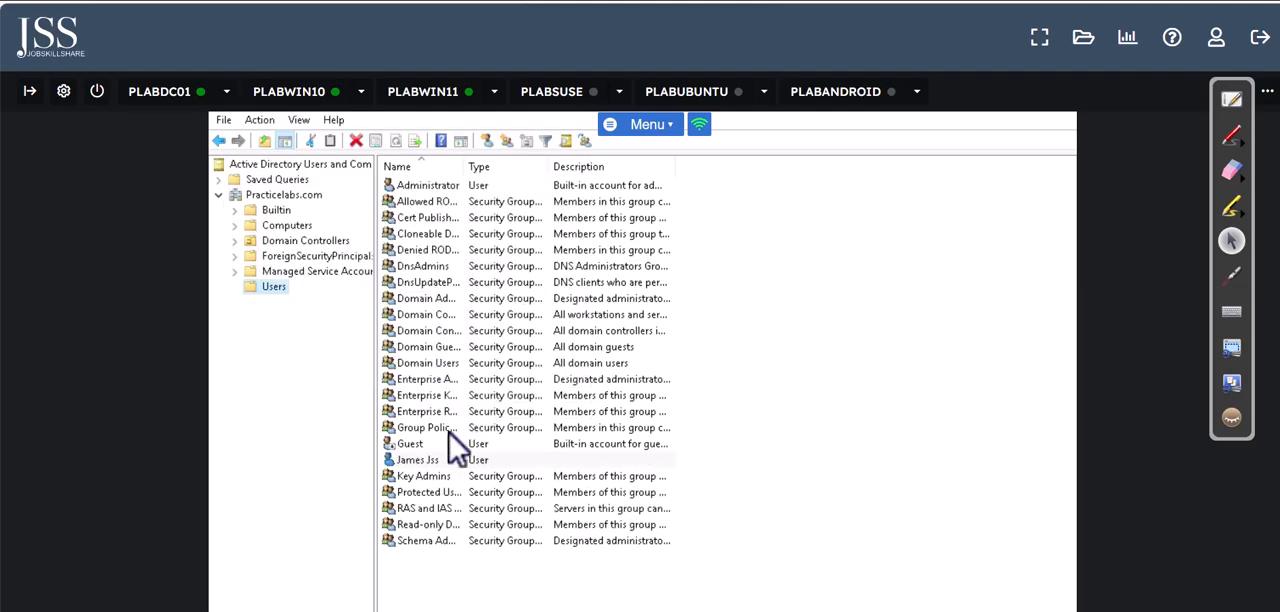
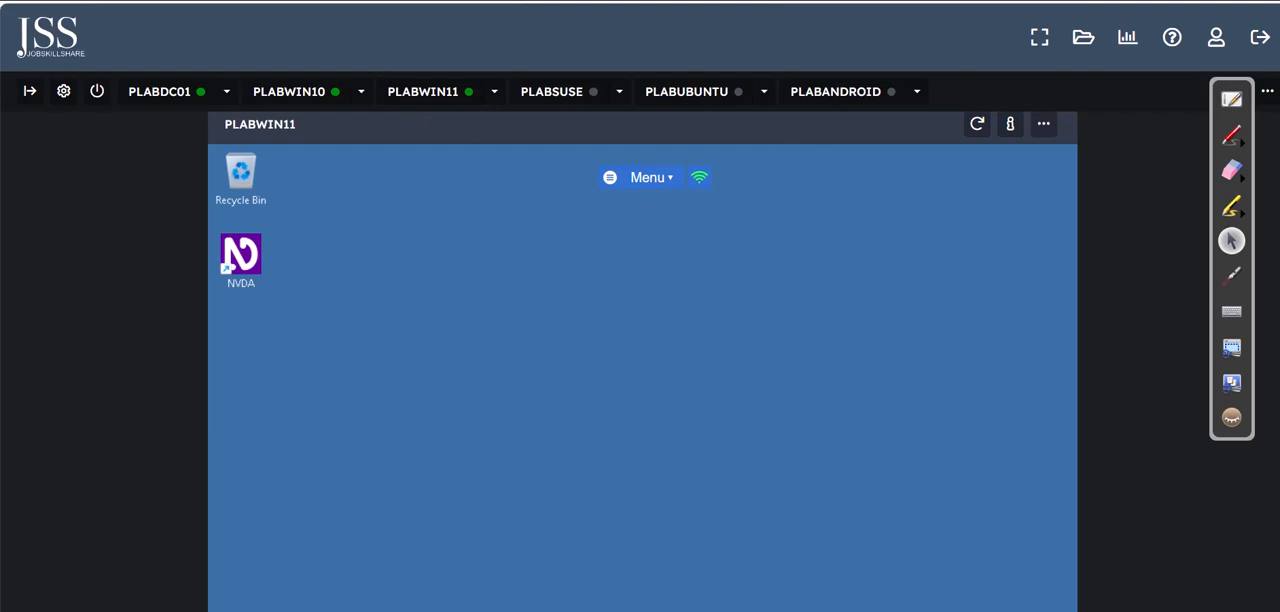
Step: Open Hyper-V Manager on PLABWIN11 from the recent items in Windows search
{"action": "scroll", "coordinate": [642, 360], "scroll_direction": "down", "scroll_amount": 5}
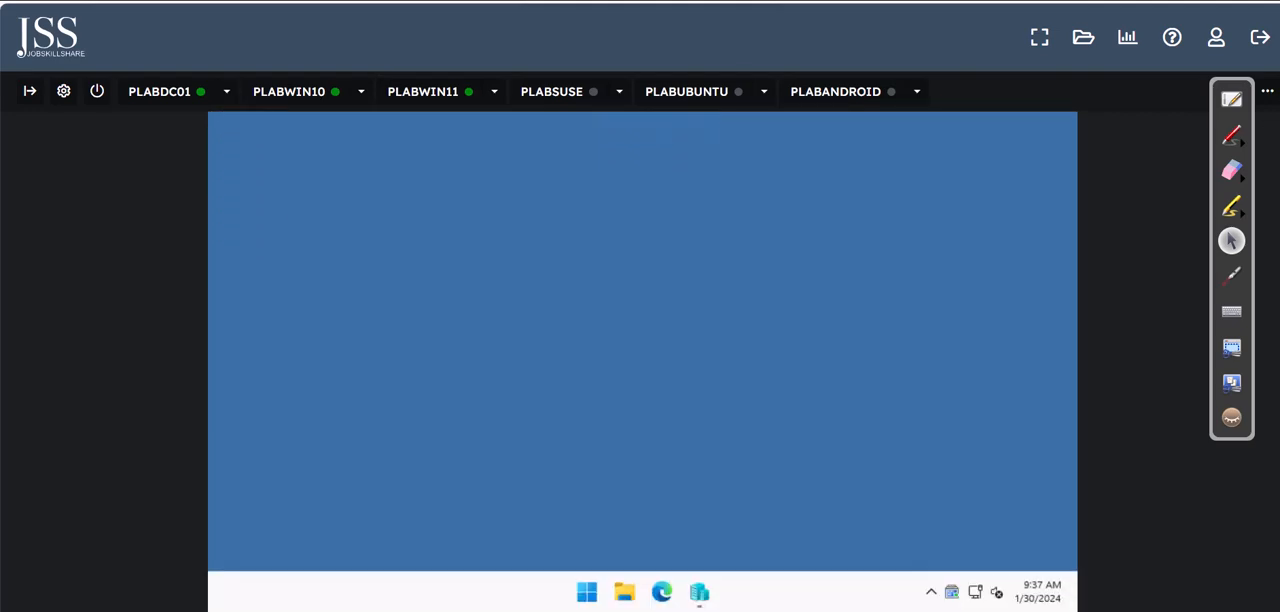
{"action": "right_click", "coordinate": [587, 582]}
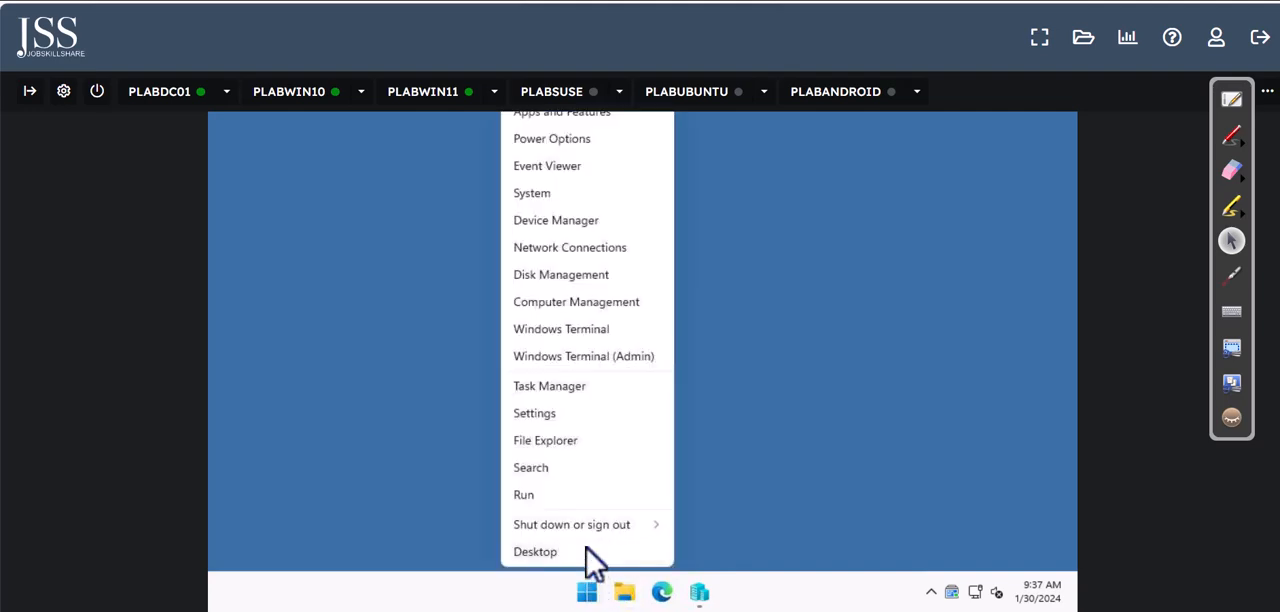
{"action": "left_click", "coordinate": [549, 472]}
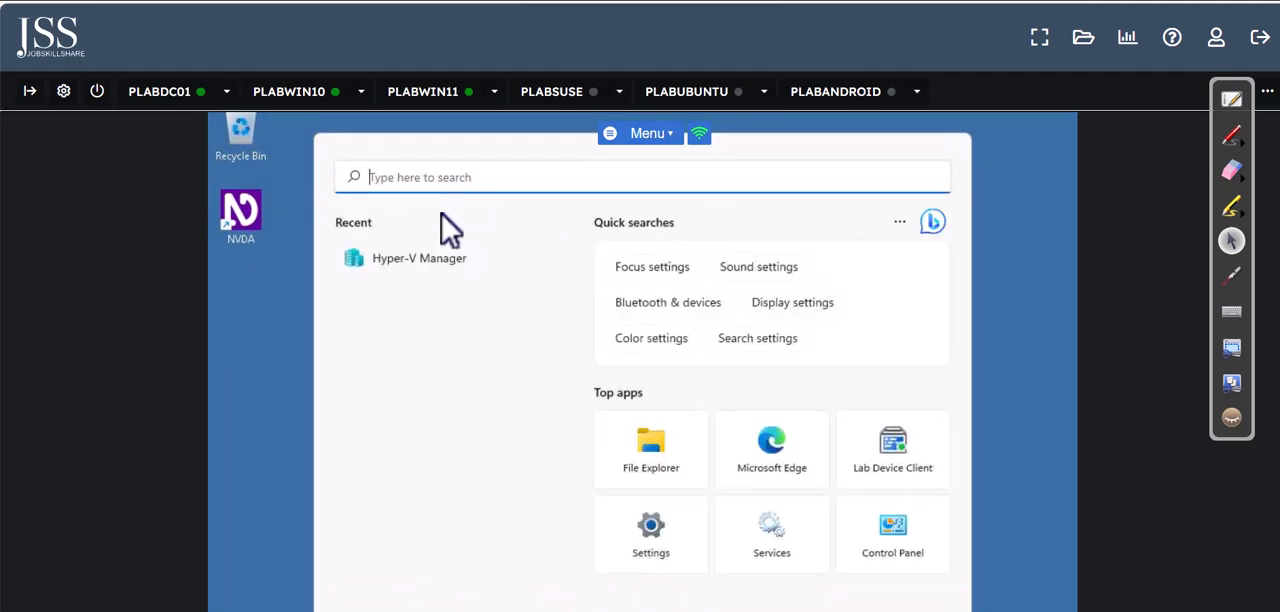
{"action": "left_click", "coordinate": [440, 258]}
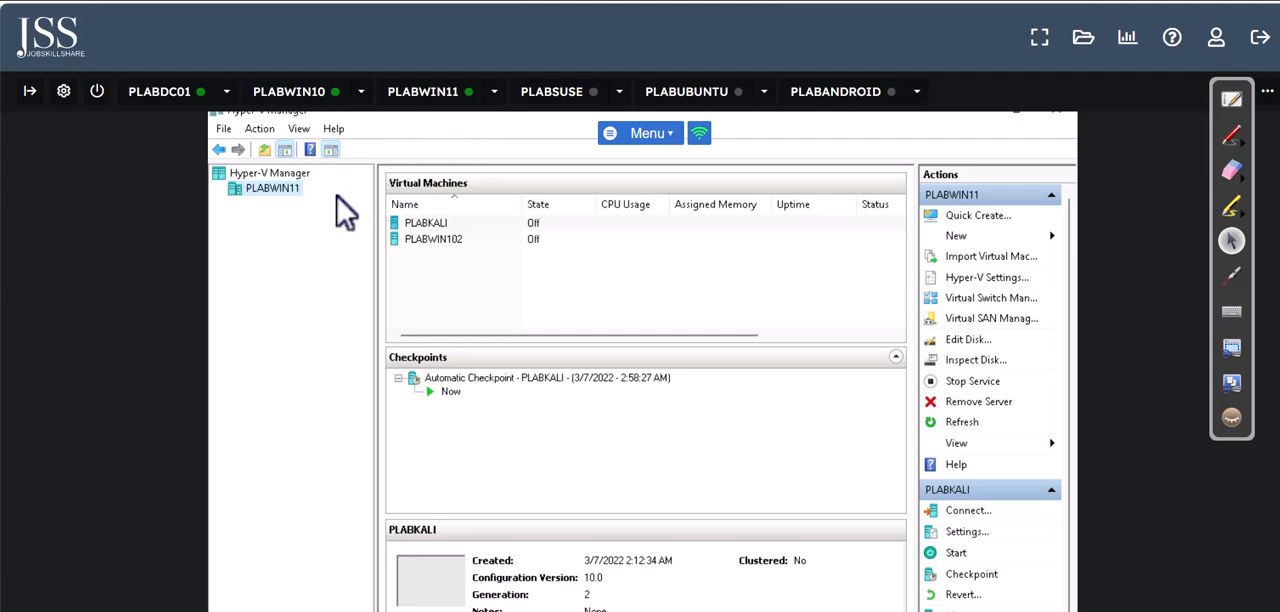
Step: Start the PLABWIN102 virtual machine in Hyper-V Manager
{"action": "left_click", "coordinate": [452, 245]}
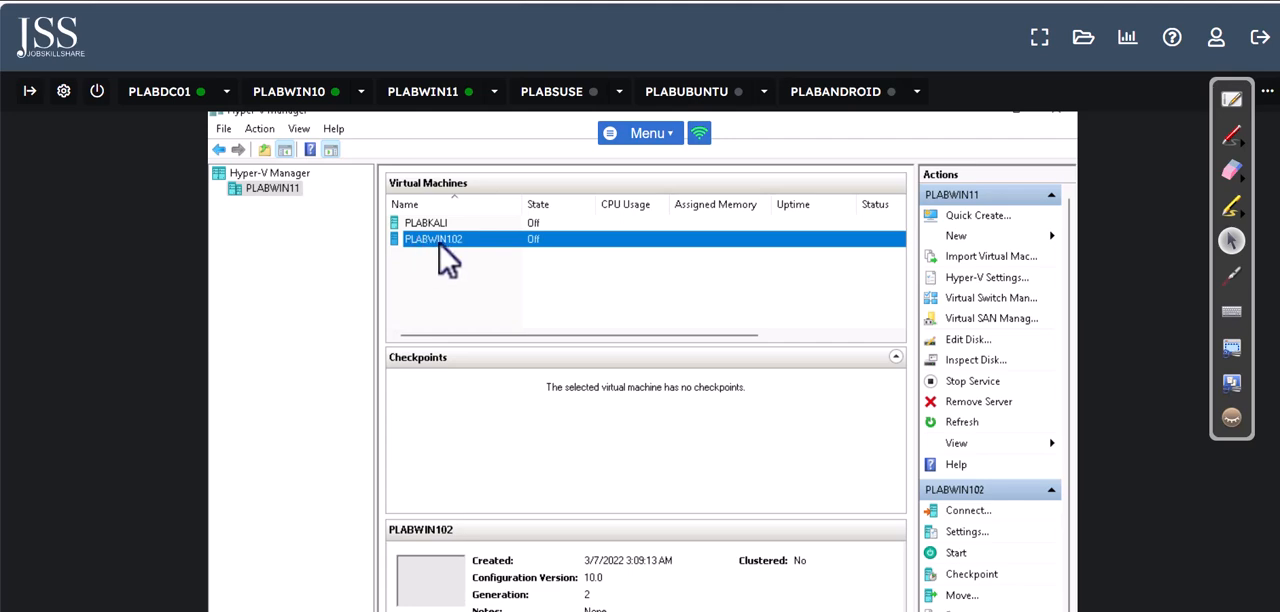
{"action": "right_click", "coordinate": [440, 243]}
{"action": "left_click", "coordinate": [482, 307]}
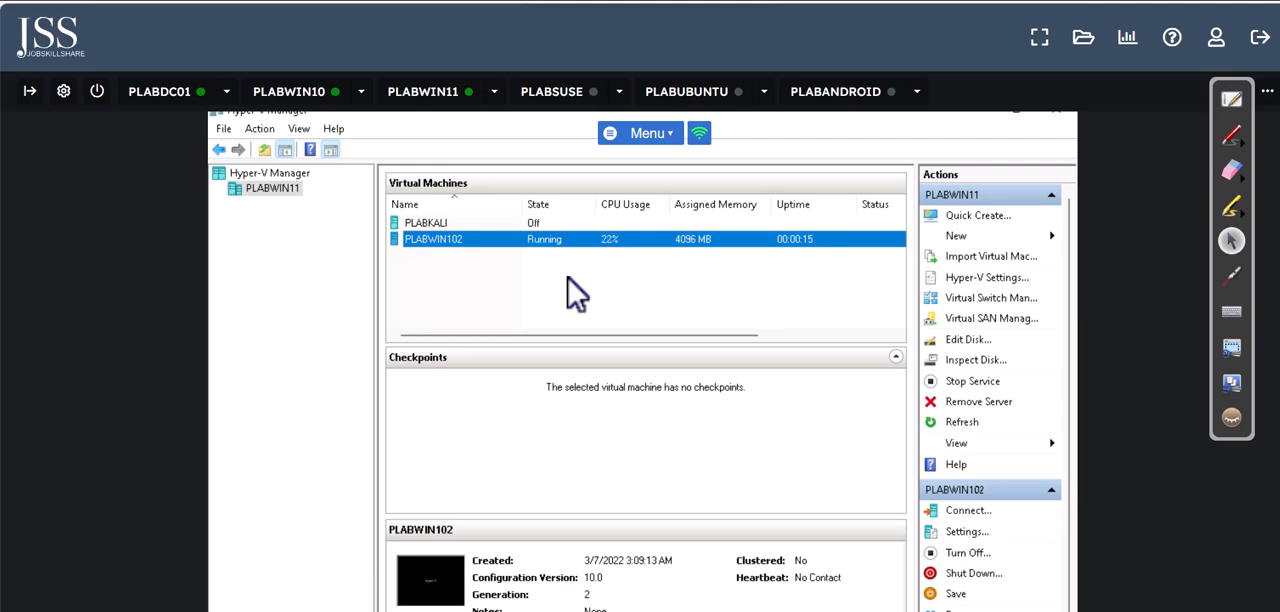
Step: Connect to the PLABWIN102 virtual machine at 1024 by 768 pixels and enlarge its connection window to full screen
{"action": "right_click", "coordinate": [445, 240]}
{"action": "left_click", "coordinate": [482, 252]}
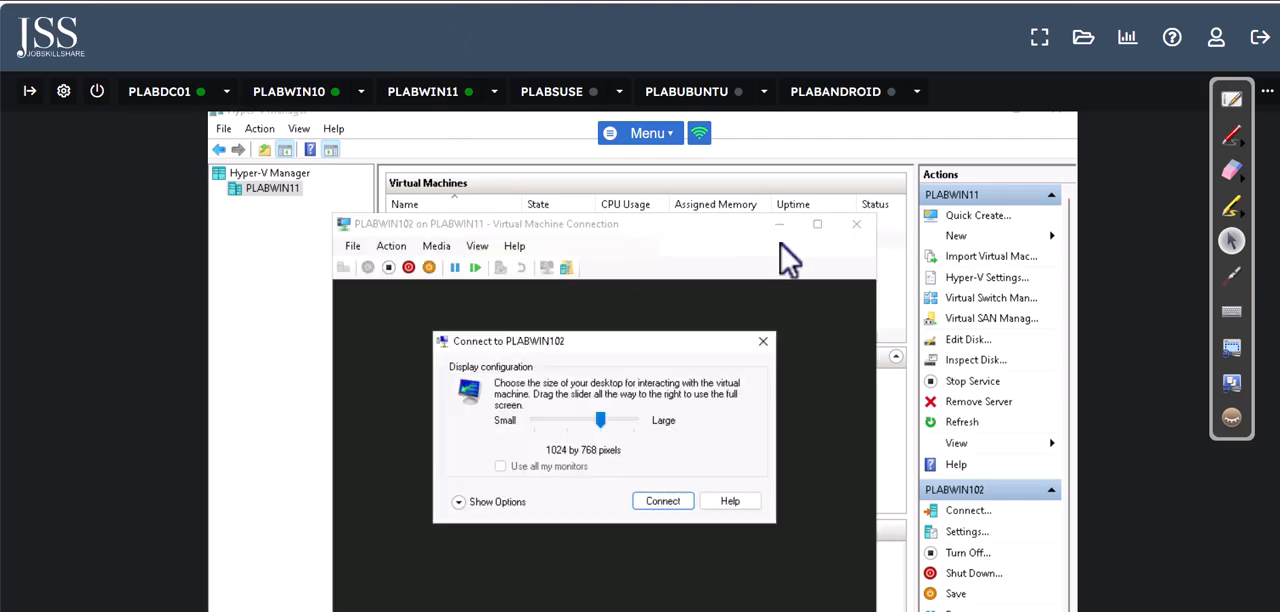
{"action": "left_click", "coordinate": [662, 501]}
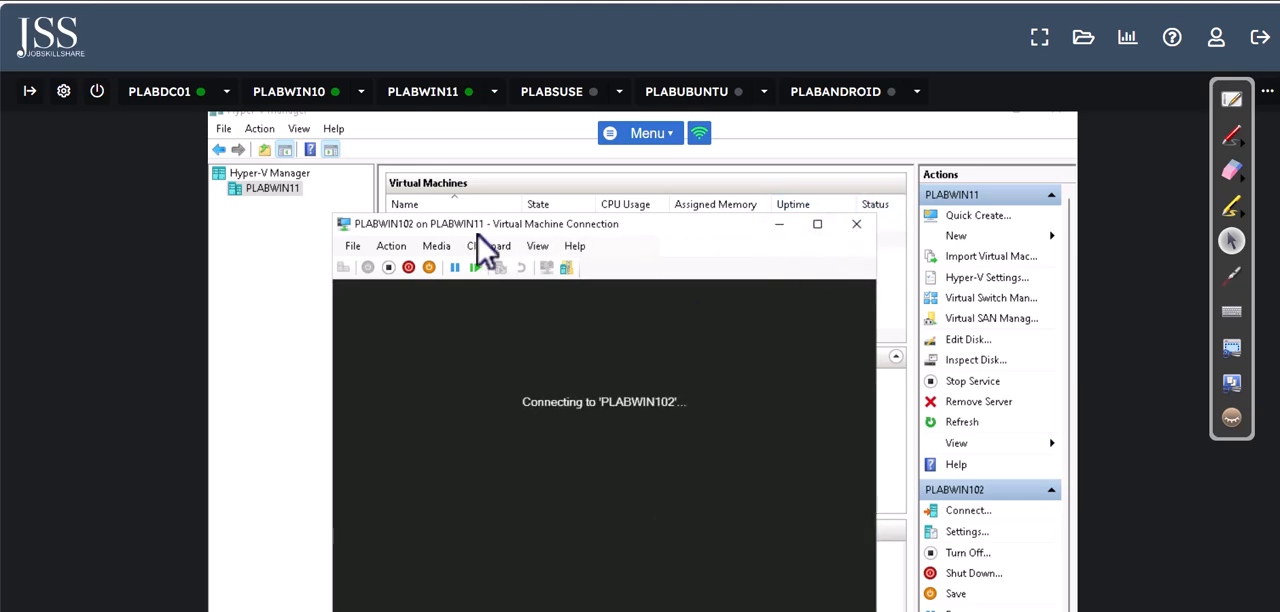
{"action": "left_click", "coordinate": [823, 229]}
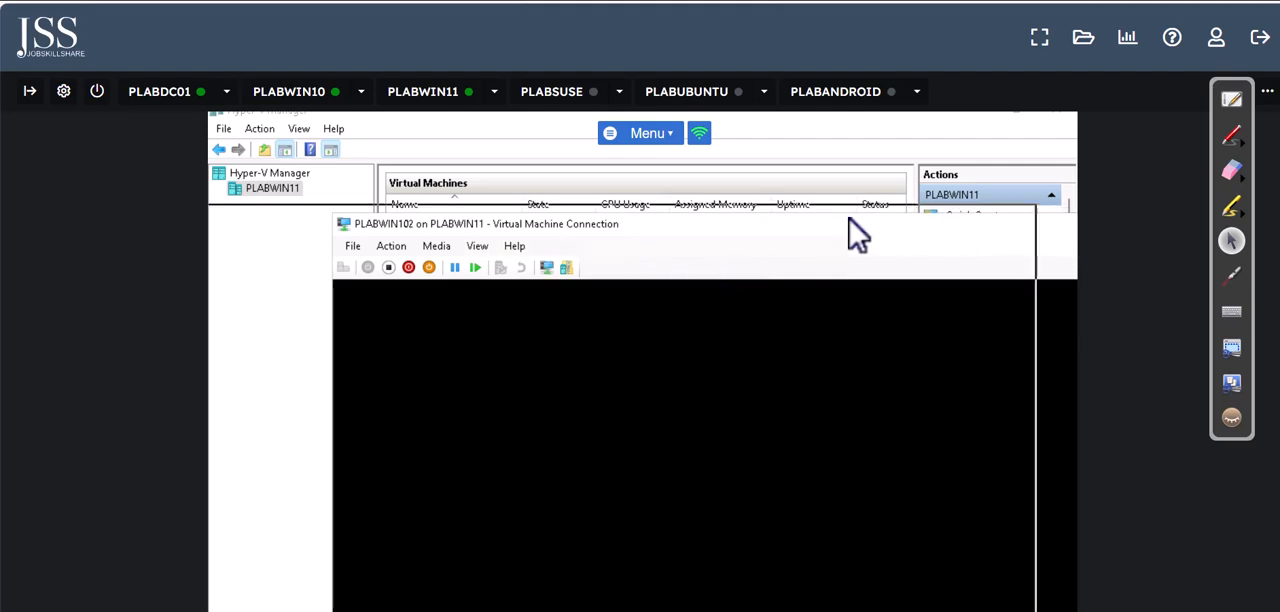
{"action": "left_click", "coordinate": [962, 213]}
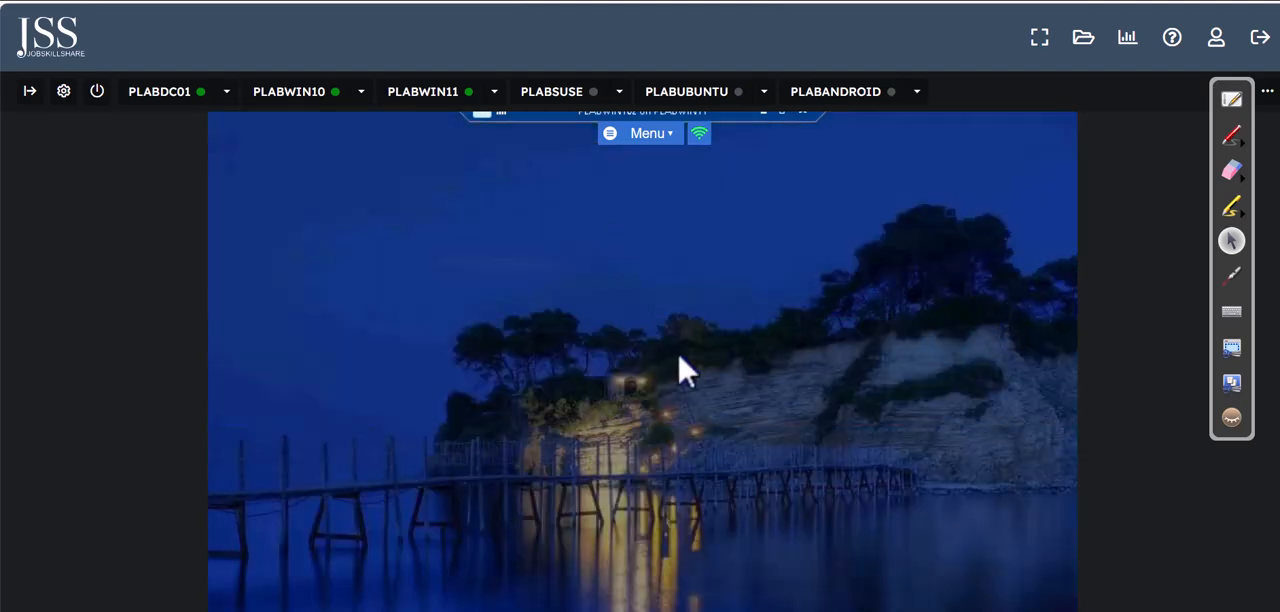
Step: Sign in to PLABWIN102 as Admin by entering the account password
{"action": "scroll", "coordinate": [394, 8], "scroll_direction": "down", "scroll_amount": 3}
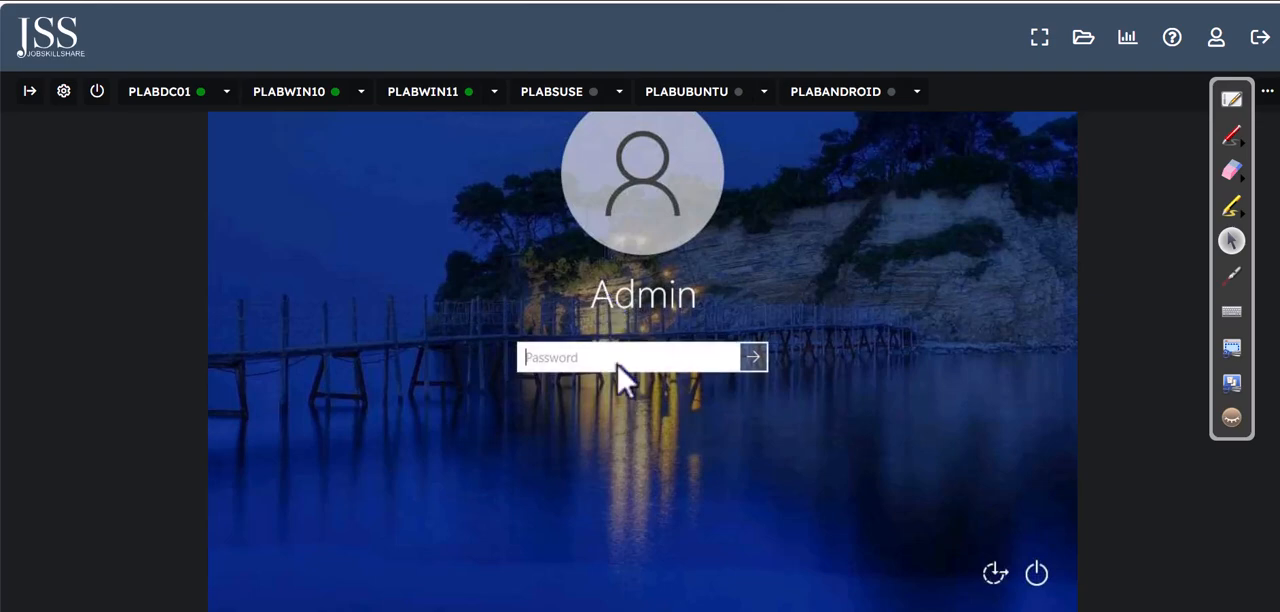
{"action": "type", "text": "Passw0rd"}
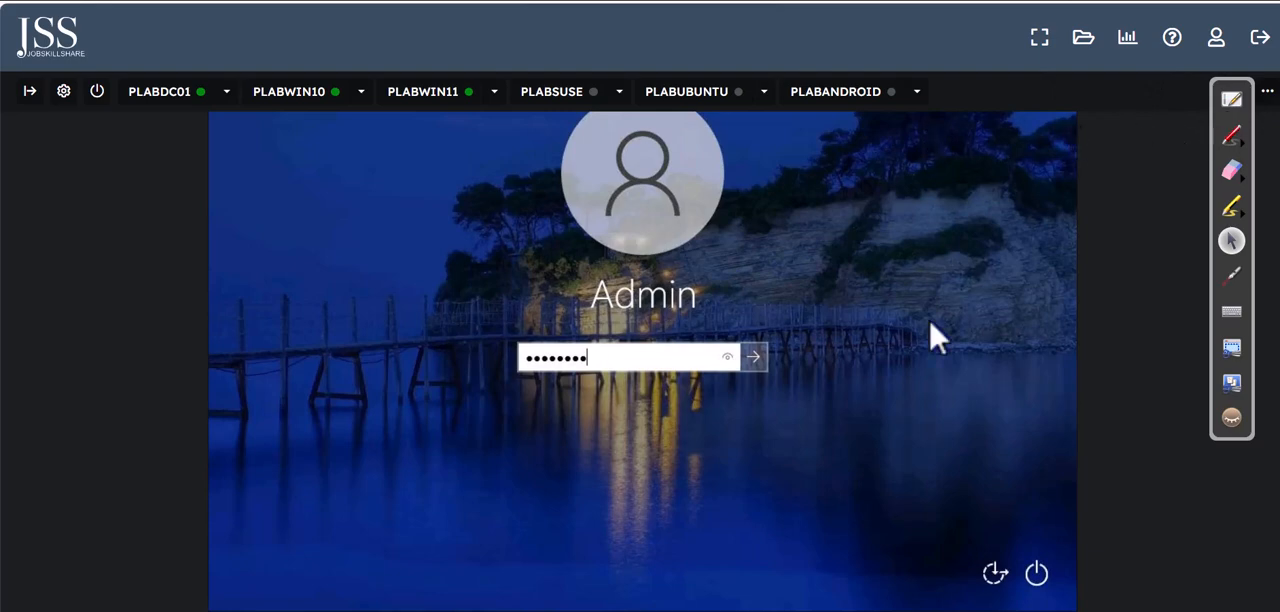
{"action": "left_click", "coordinate": [756, 360]}
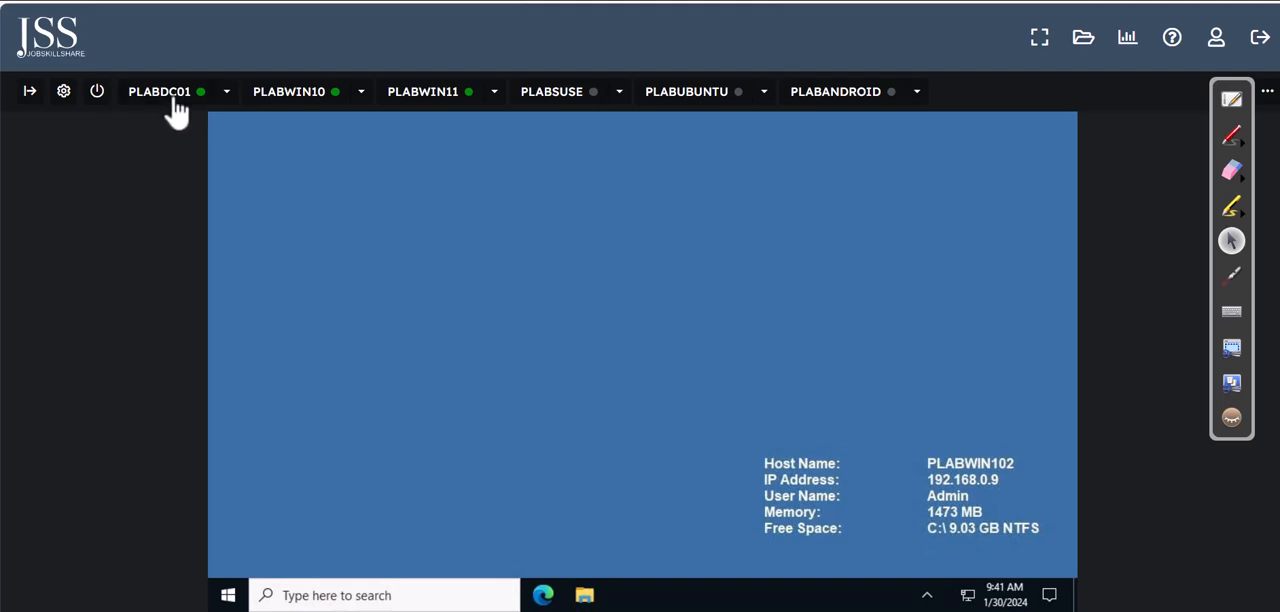
{"action": "left_click", "coordinate": [1231, 134]}
{"action": "mouse_move", "coordinate": [503, 142]}
{"action": "left_mouse_down"}
{"action": "mouse_move", "coordinate": [170, 132]}
{"action": "mouse_move", "coordinate": [158, 100]}
{"action": "mouse_move", "coordinate": [173, 108]}
{"action": "left_mouse_up"}
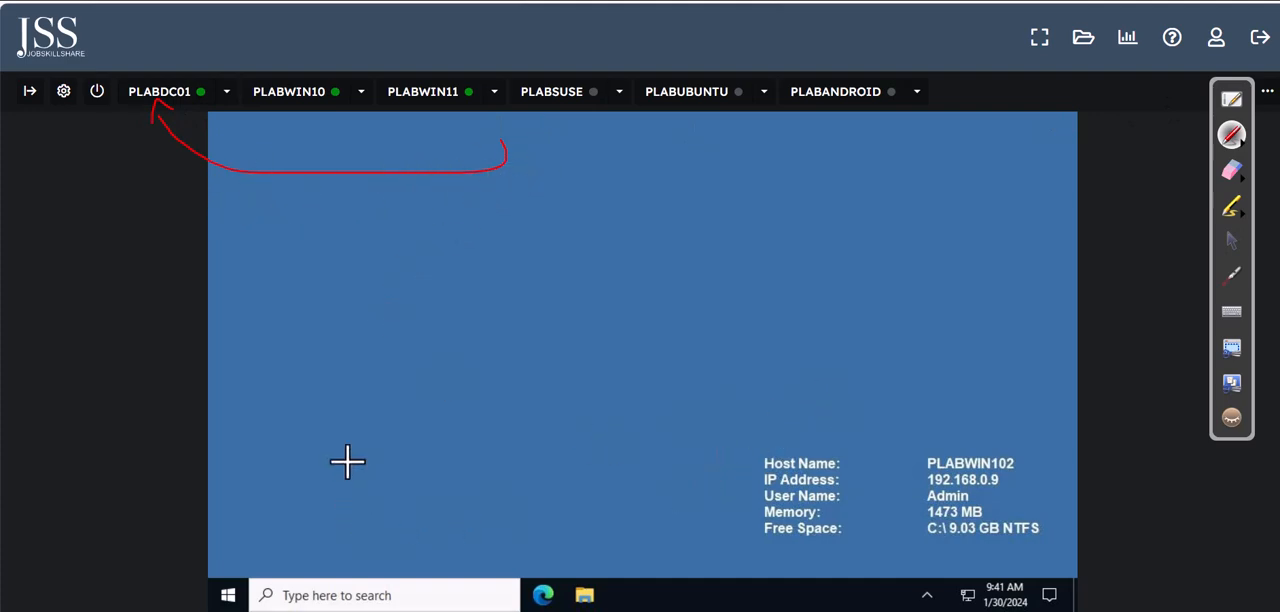
{"action": "mouse_move", "coordinate": [346, 458]}
{"action": "left_mouse_down"}
{"action": "mouse_move", "coordinate": [300, 517]}
{"action": "mouse_move", "coordinate": [358, 512]}
{"action": "left_mouse_up"}
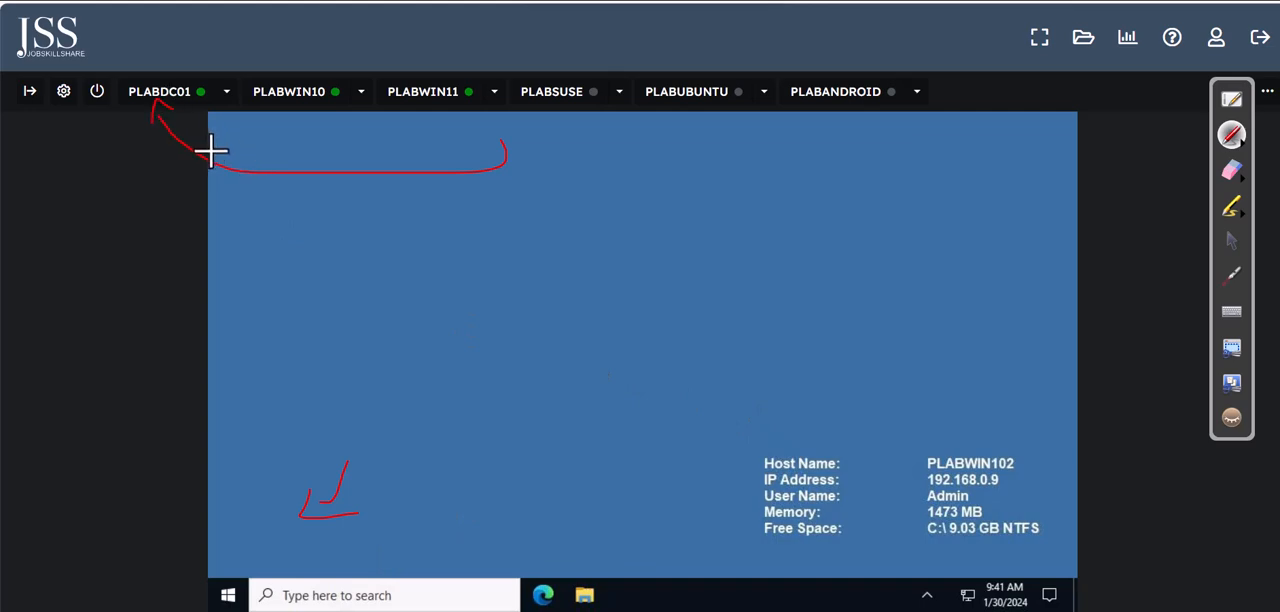
{"action": "left_click", "coordinate": [1236, 244]}
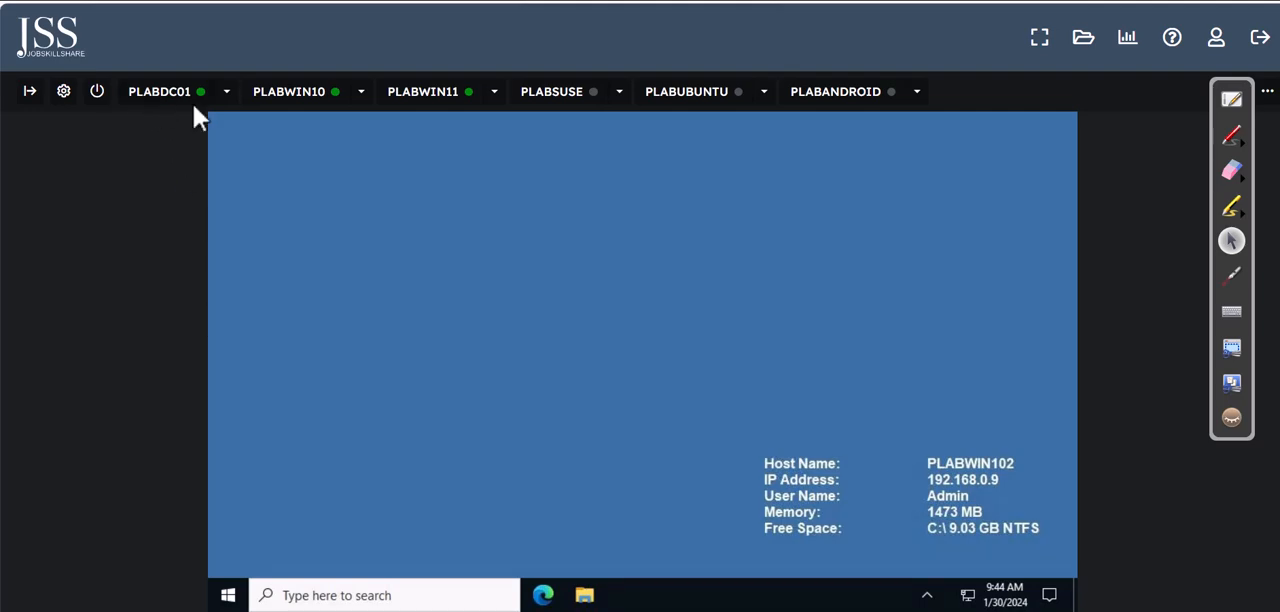
{"action": "left_click", "coordinate": [270, 595]}
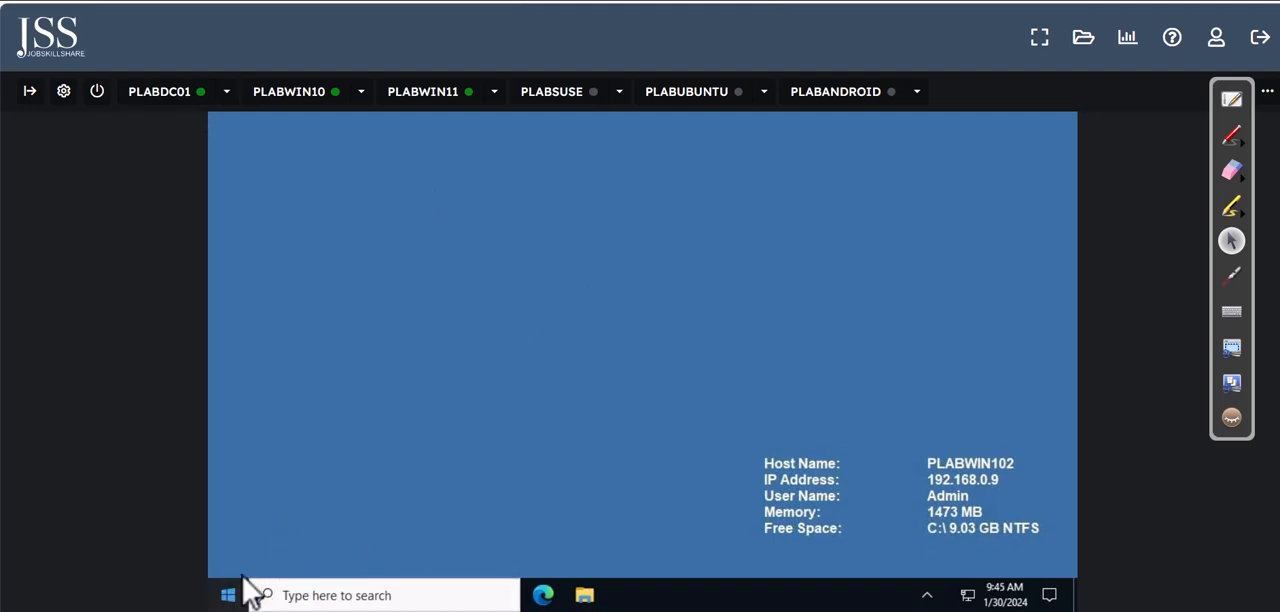
{"action": "left_click", "coordinate": [1231, 135]}
{"action": "mouse_move", "coordinate": [575, 236]}
{"action": "left_mouse_down"}
{"action": "mouse_move", "coordinate": [234, 170]}
{"action": "mouse_move", "coordinate": [175, 104]}
{"action": "left_mouse_up"}
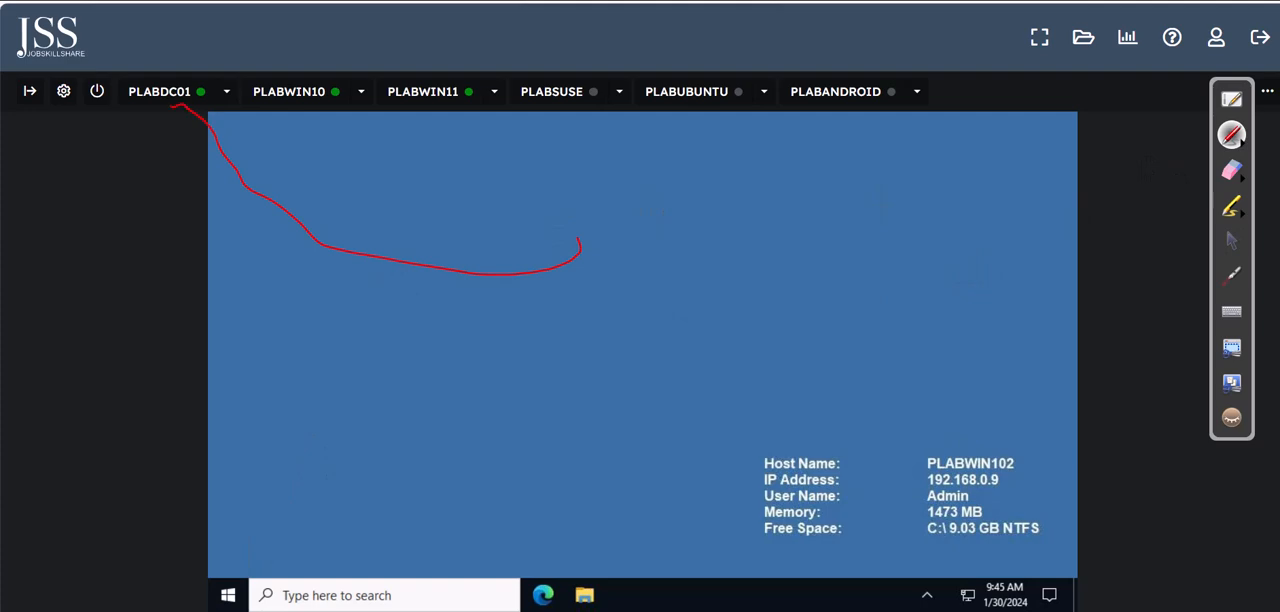
{"action": "left_click", "coordinate": [1232, 172]}
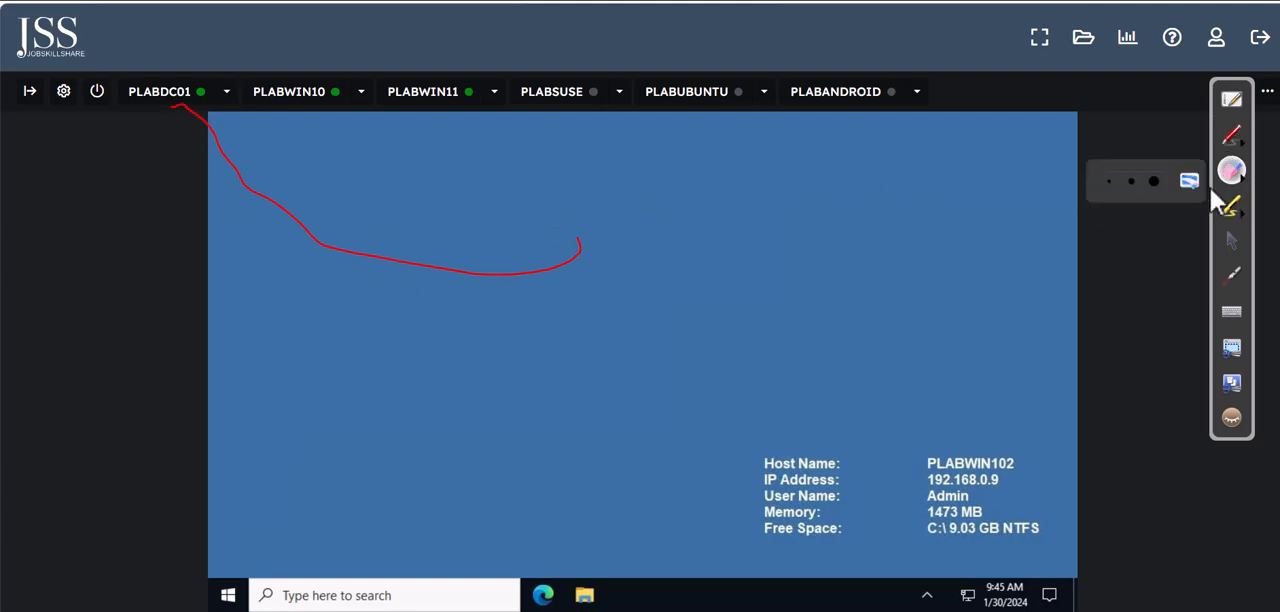
{"action": "left_click", "coordinate": [1180, 177]}
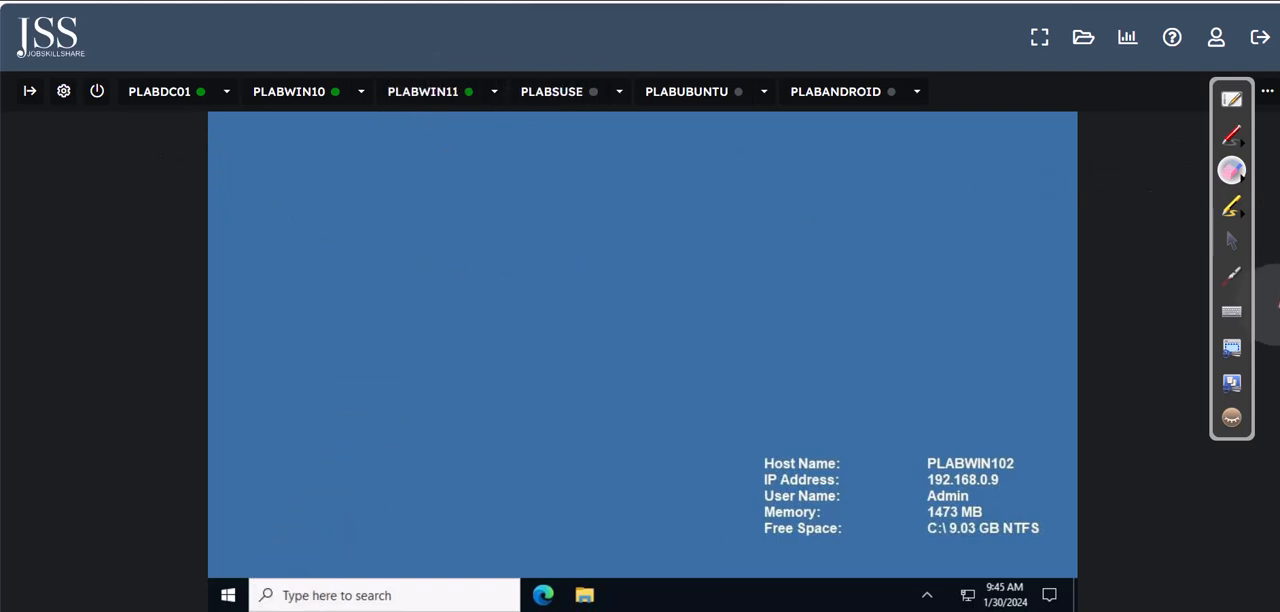
{"action": "left_click", "coordinate": [1232, 242]}
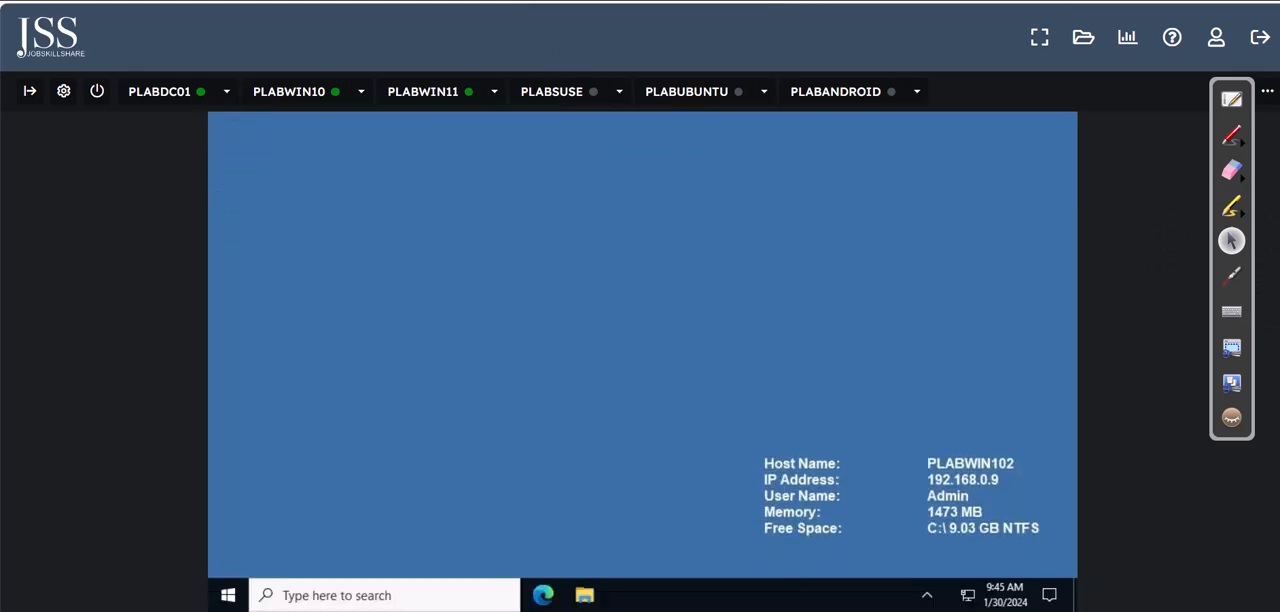
Step: Open the System settings of PLABWIN102 and go to its advanced system settings
{"action": "right_click", "coordinate": [238, 604]}
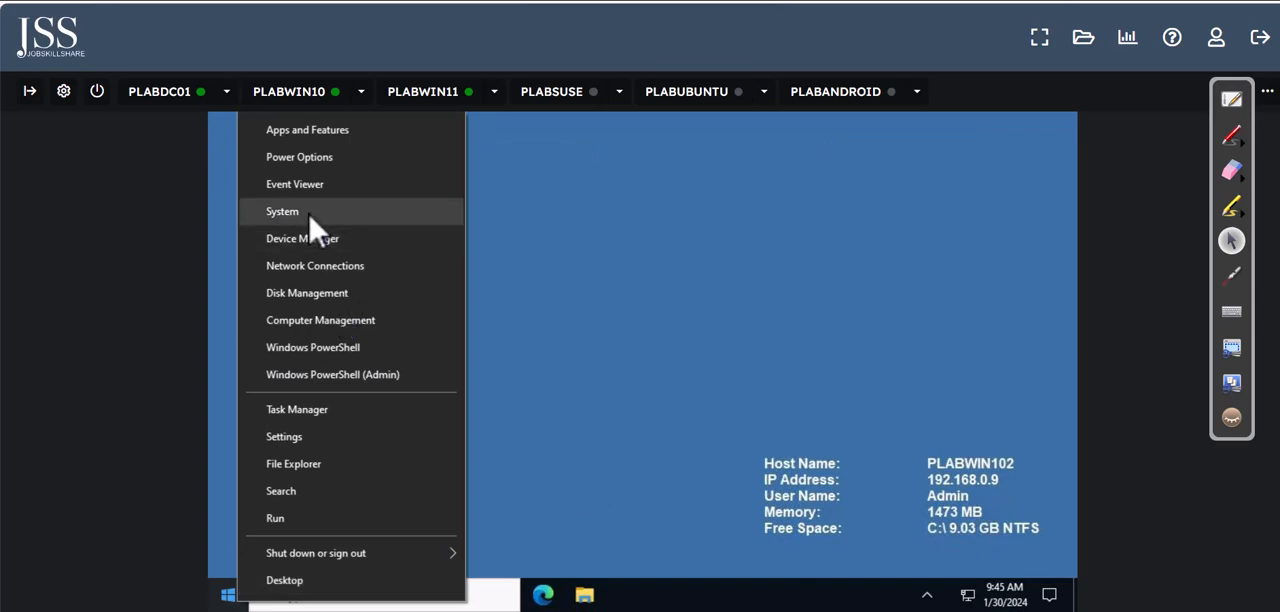
{"action": "left_click", "coordinate": [282, 212]}
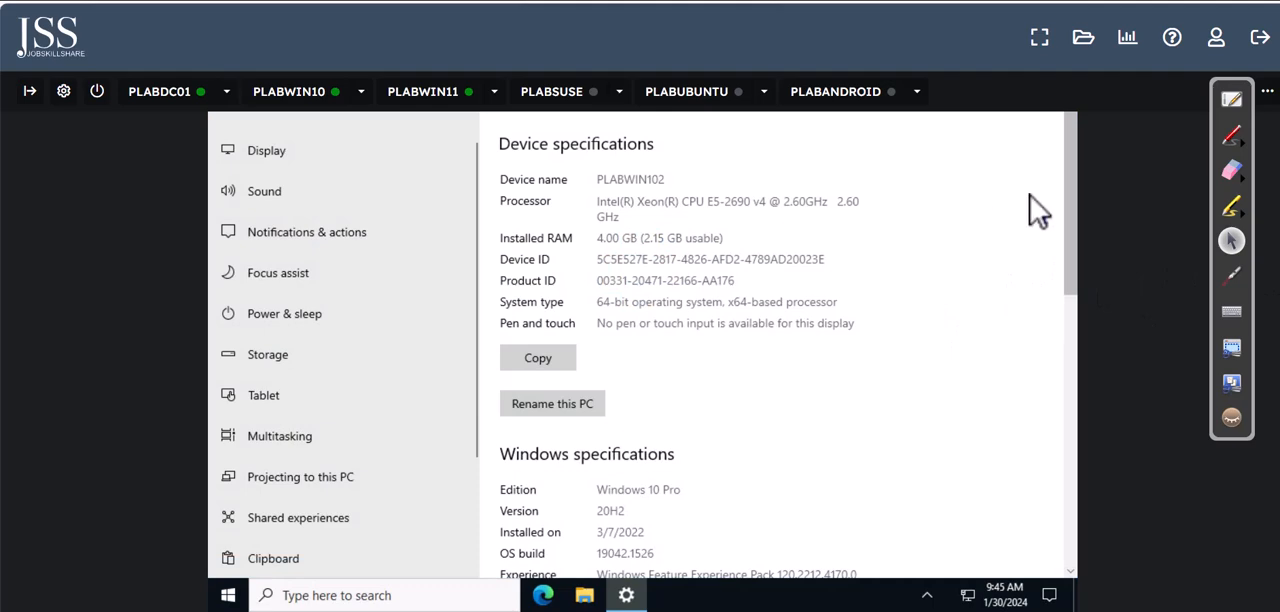
{"action": "left_click_drag", "start_coordinate": [1070, 280], "coordinate": [1088, 515]}
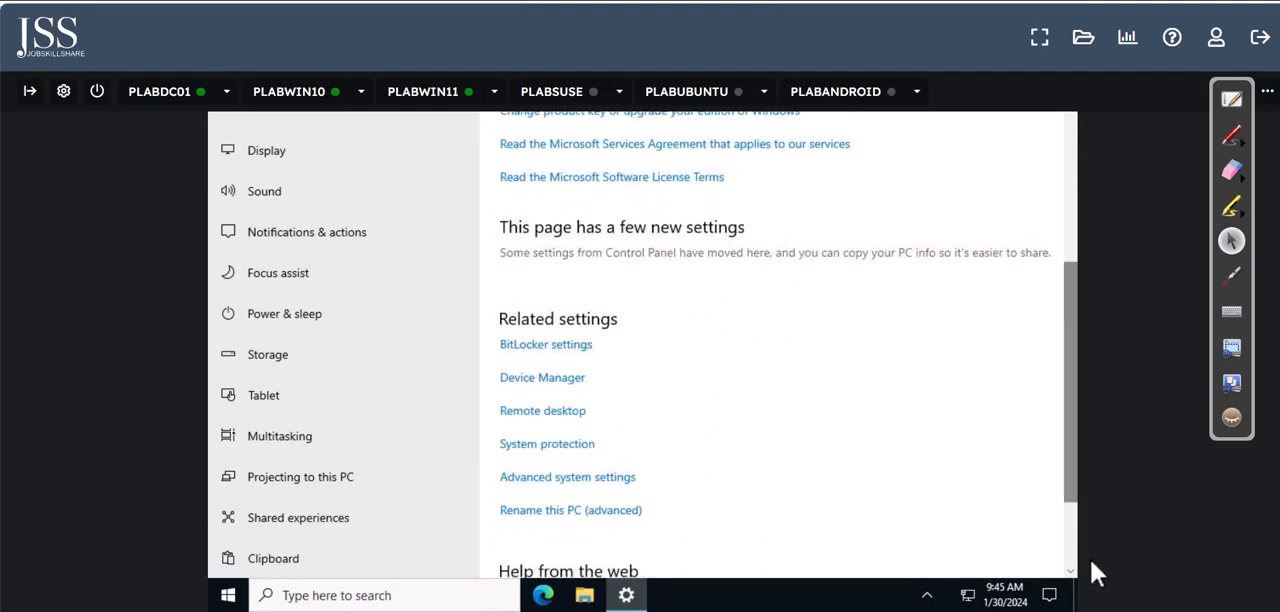
{"action": "left_click", "coordinate": [563, 479]}
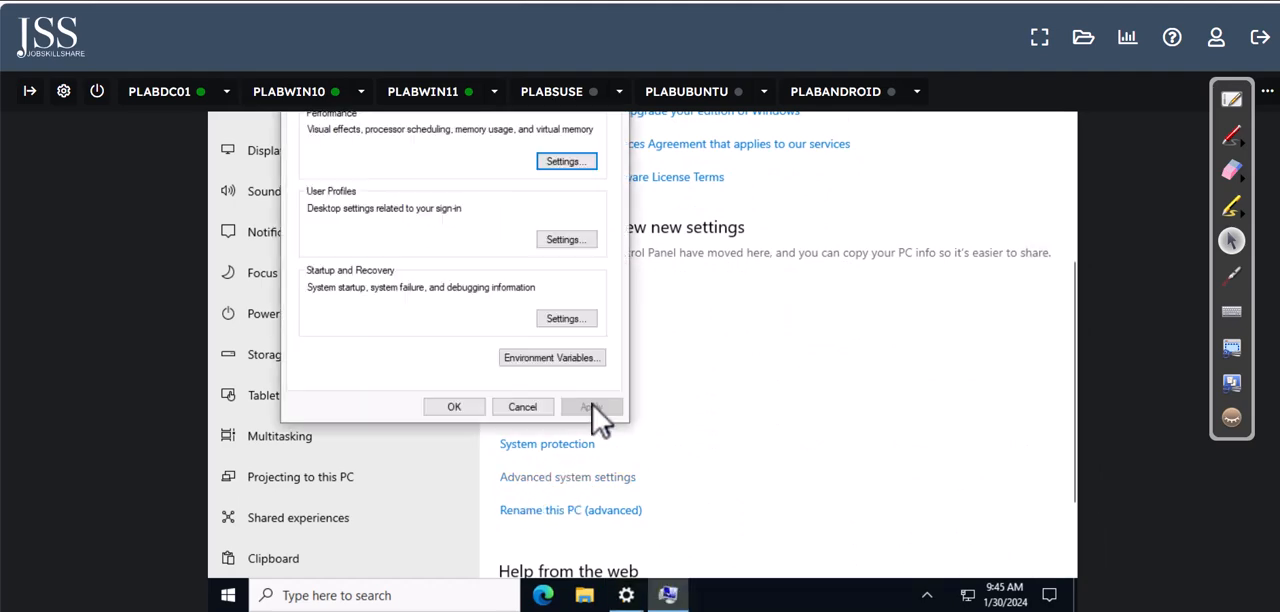
Step: Open the computer name and domain change options in System Properties and switch the membership from workgroup to domain
{"action": "scroll", "coordinate": [642, 361], "scroll_direction": "up", "scroll_amount": 2}
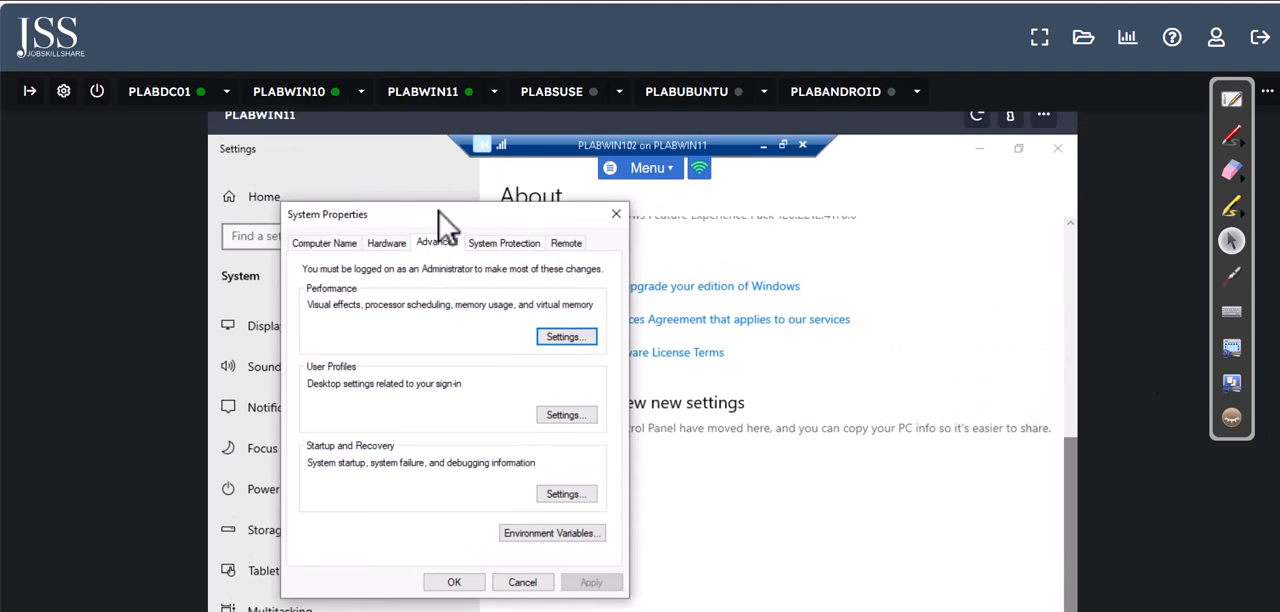
{"action": "left_click", "coordinate": [343, 246]}
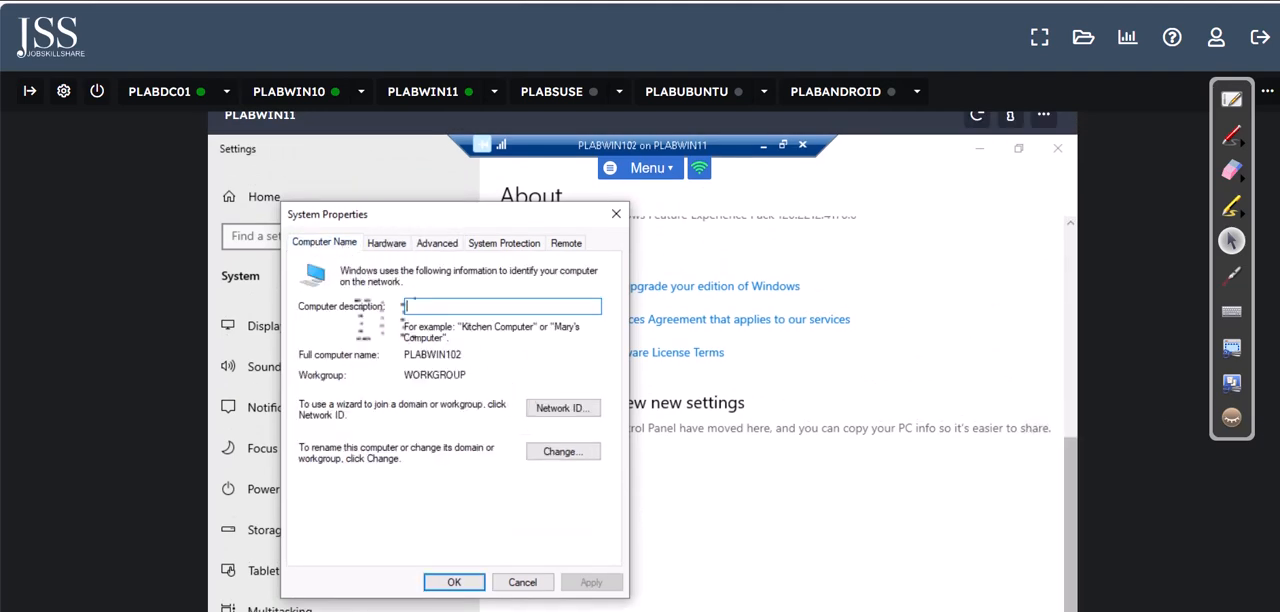
{"action": "left_click", "coordinate": [558, 452]}
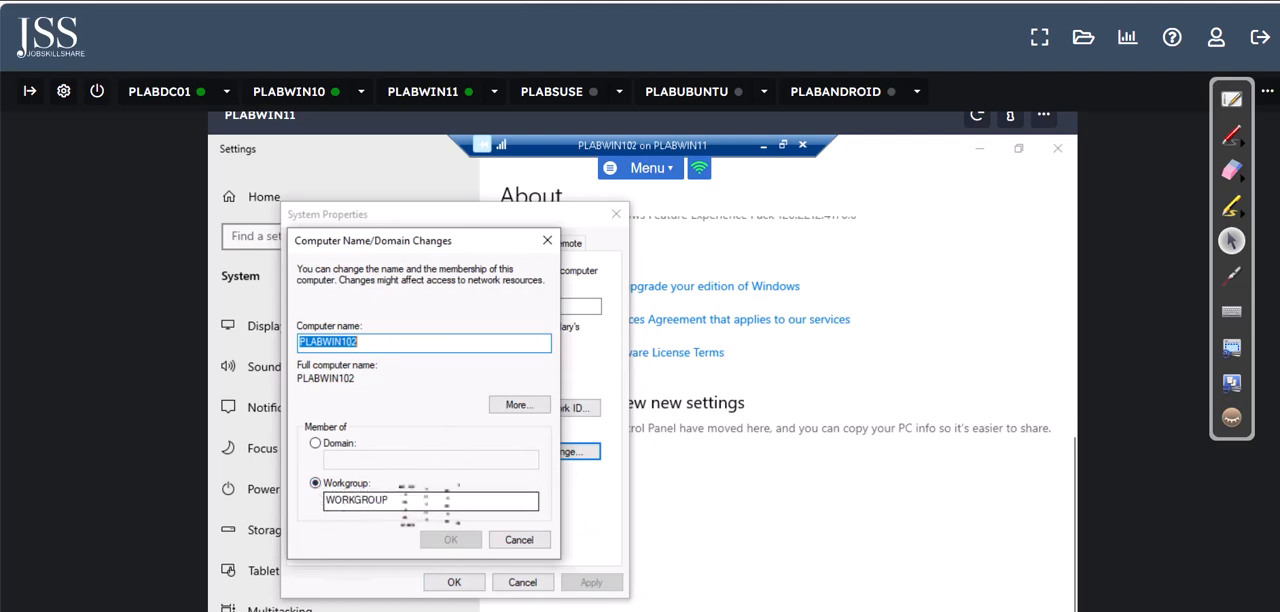
{"action": "left_click", "coordinate": [340, 443]}
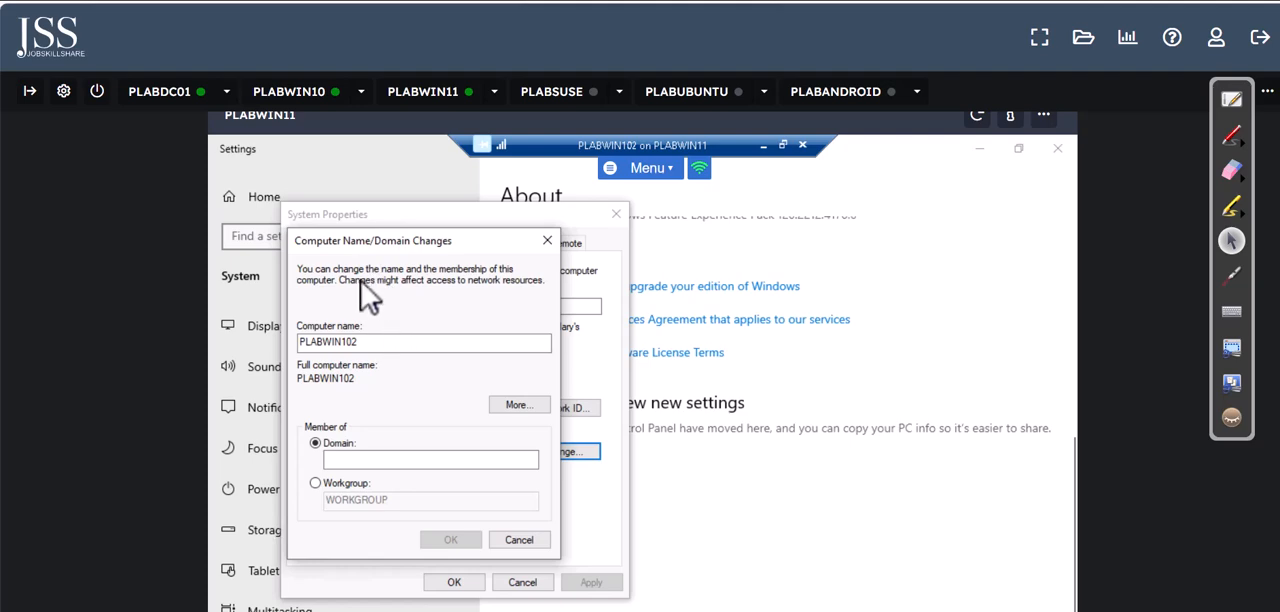
{"action": "left_click", "coordinate": [355, 459]}
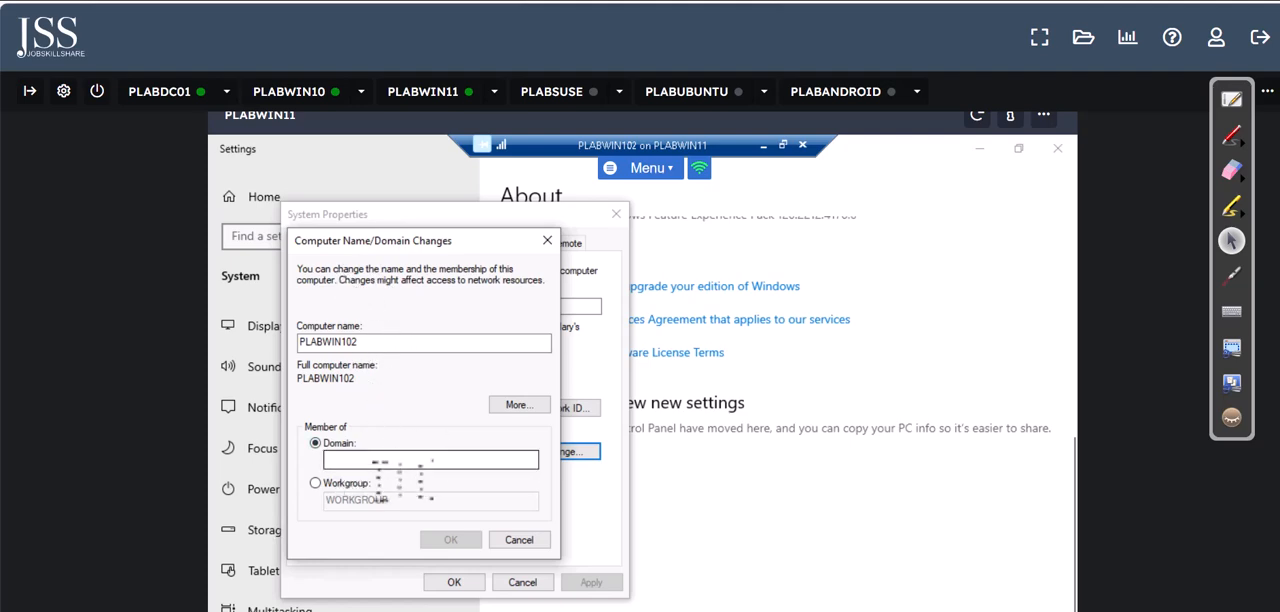
{"action": "left_click", "coordinate": [378, 462]}
{"action": "left_click", "coordinate": [374, 461]}
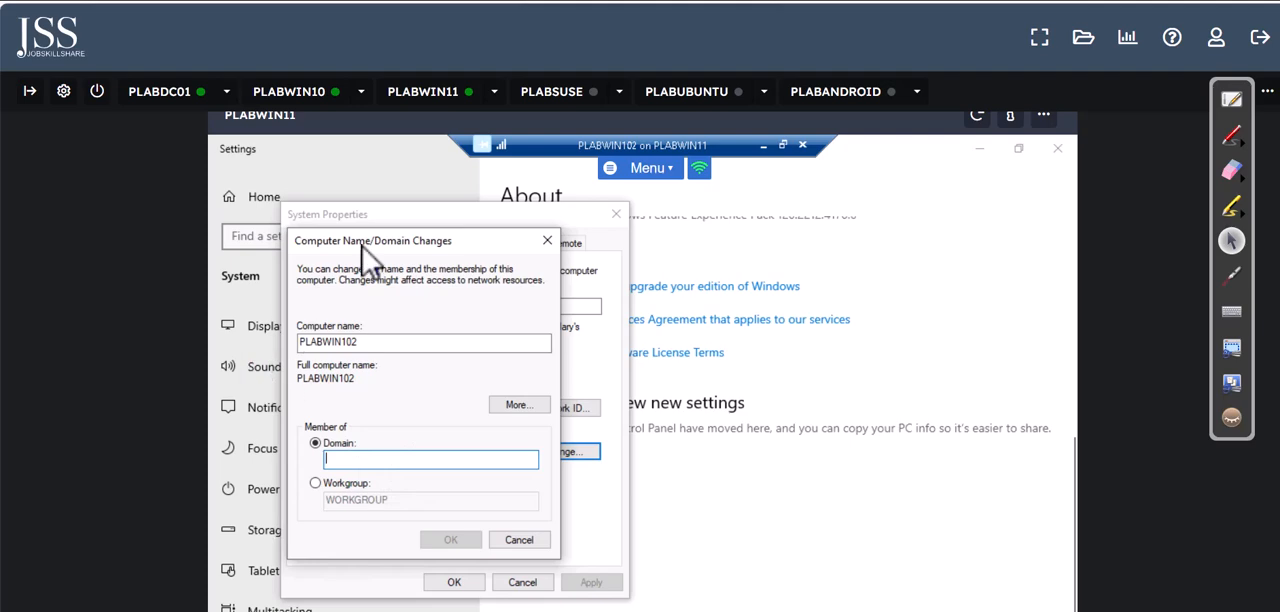
Step: Check the domain name in Active Directory on PLABDC01, and try to join PLABWIN102 to the domain practicelabs.com
{"action": "left_click", "coordinate": [174, 92]}
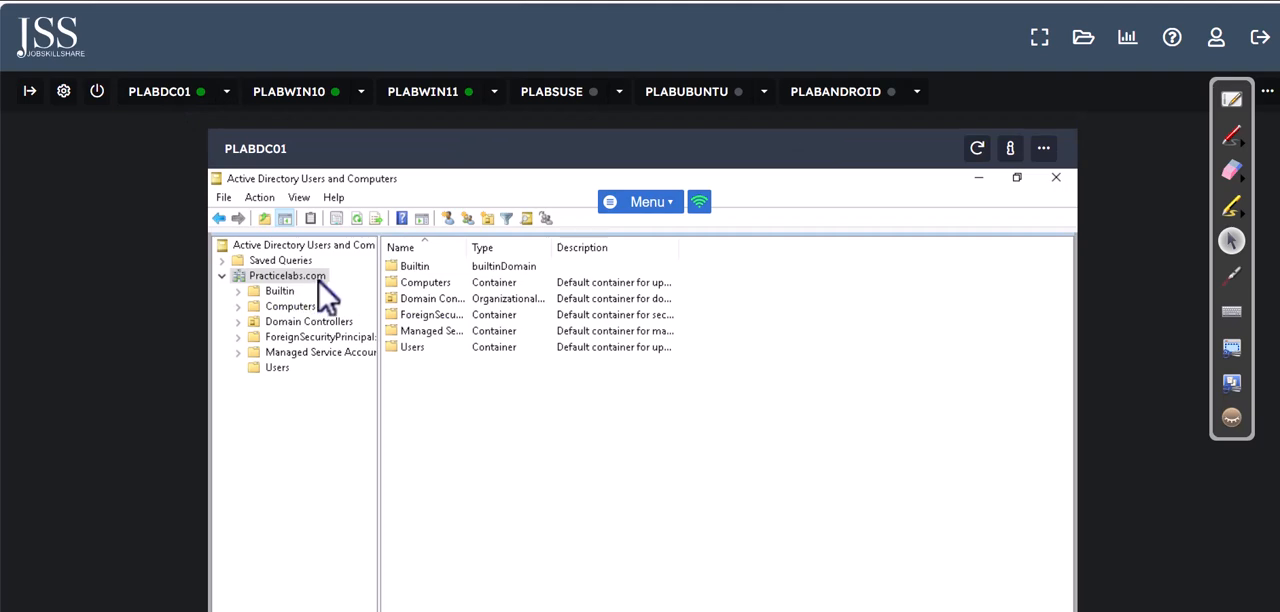
{"action": "left_click", "coordinate": [434, 94]}
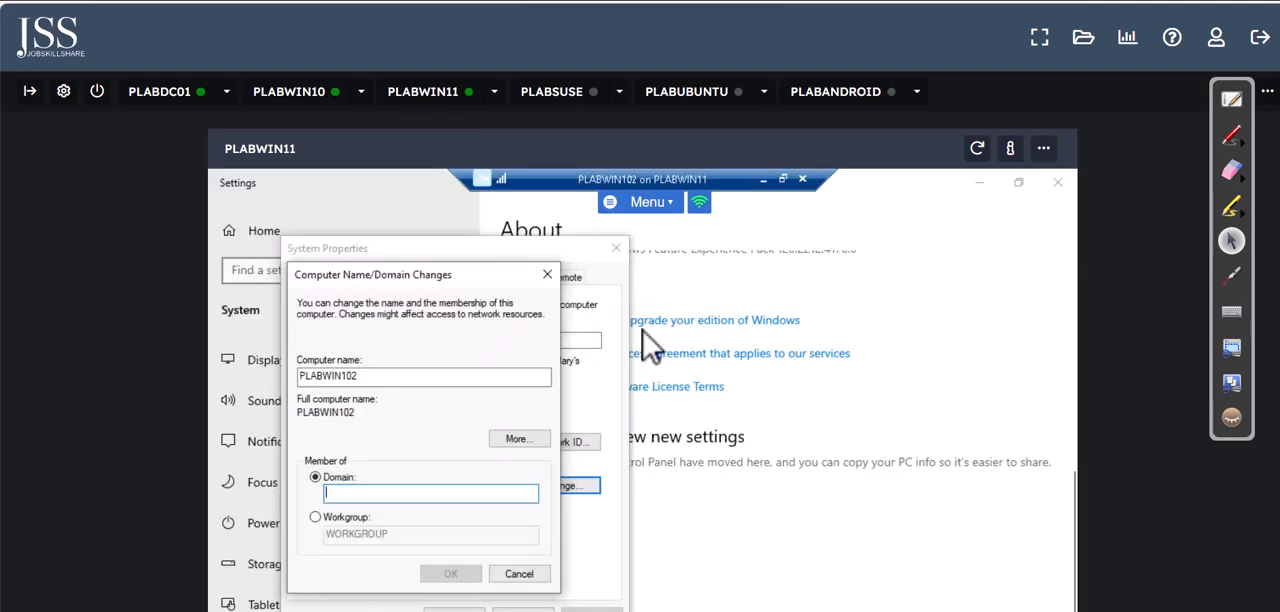
{"action": "type", "text": "pl"}
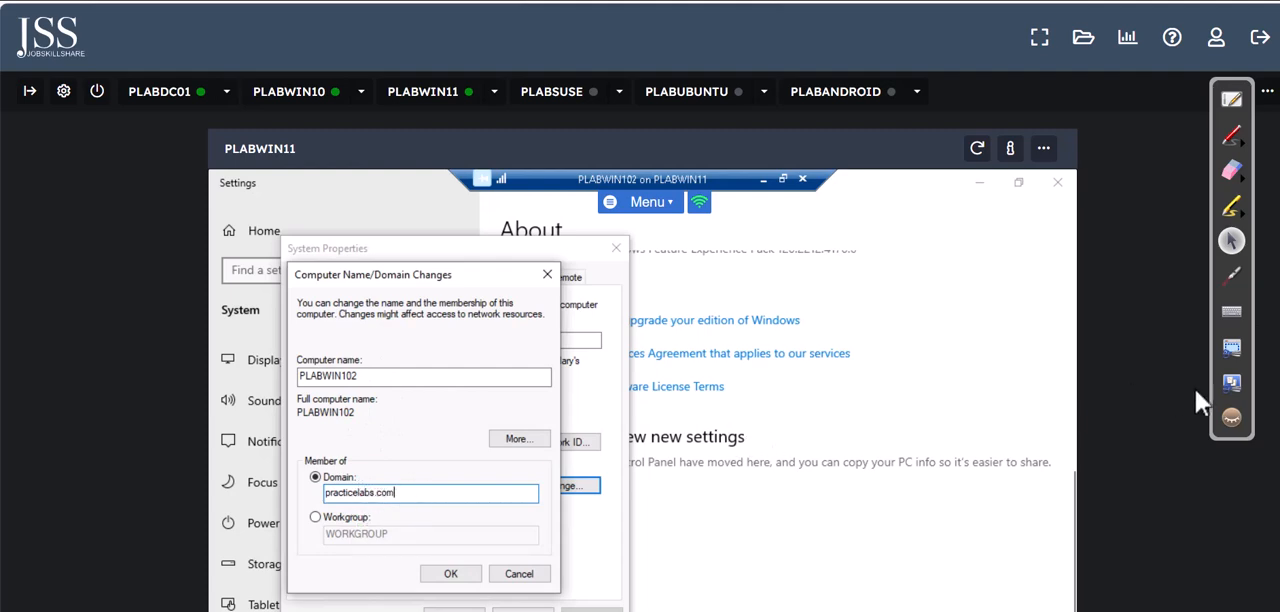
{"action": "scroll", "coordinate": [1265, 482], "scroll_direction": "down", "scroll_amount": 1}
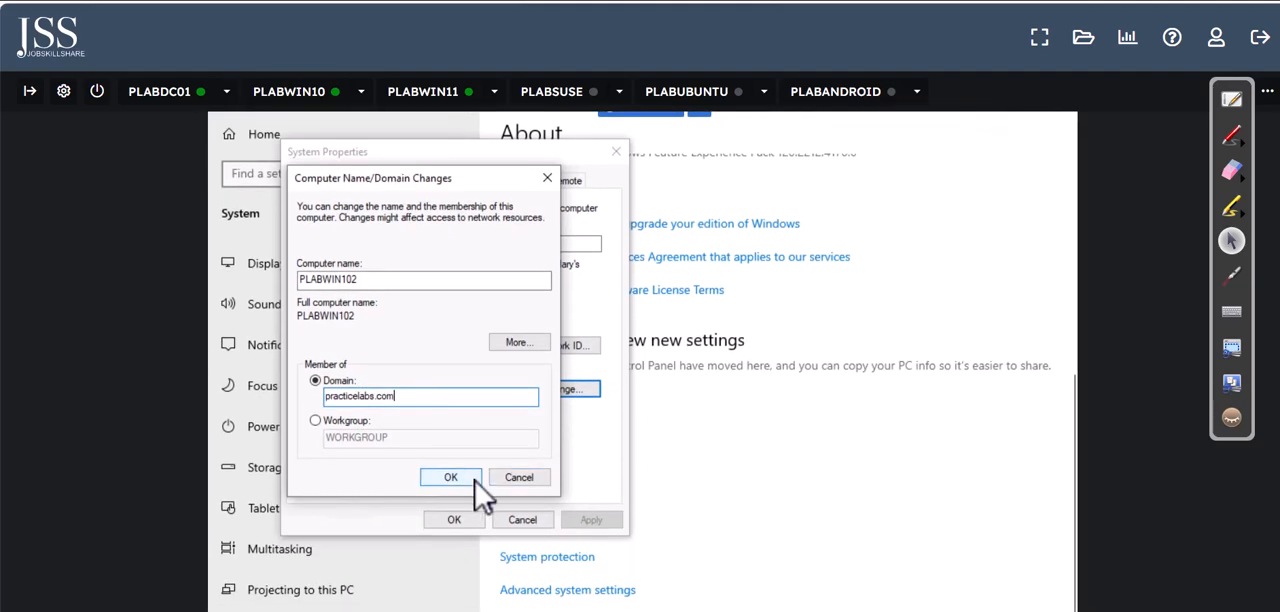
{"action": "left_click", "coordinate": [472, 479]}
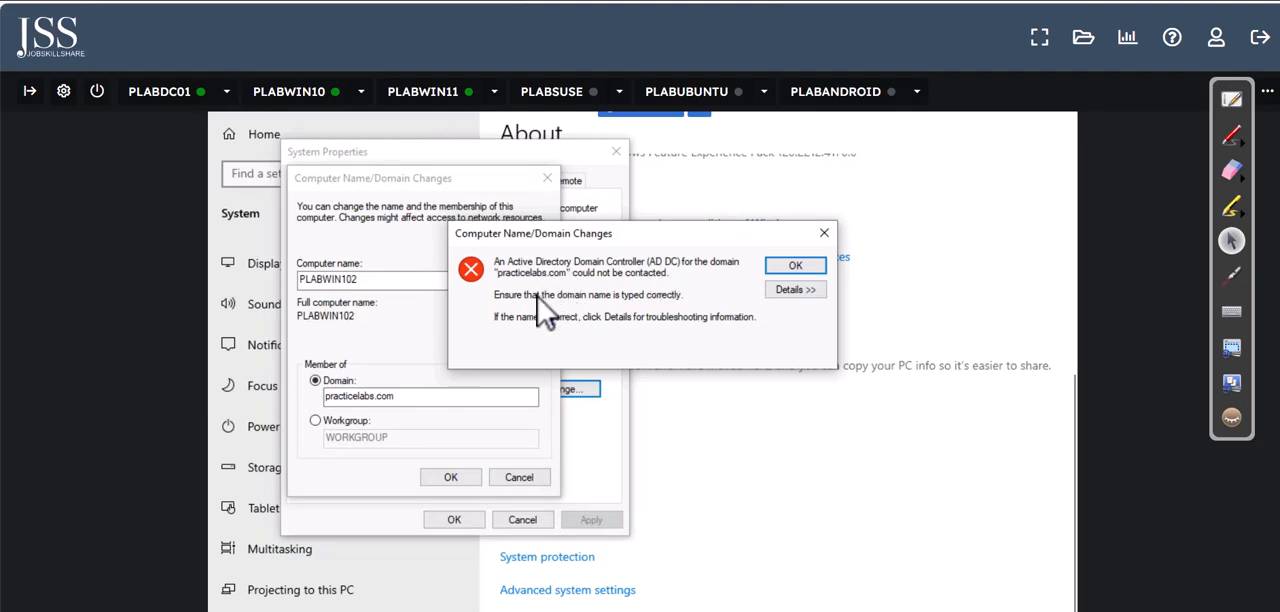
Step: Expand the domain join error's details and examine the DNS server address PLABWIN102 is configured to use
{"action": "left_click", "coordinate": [805, 289]}
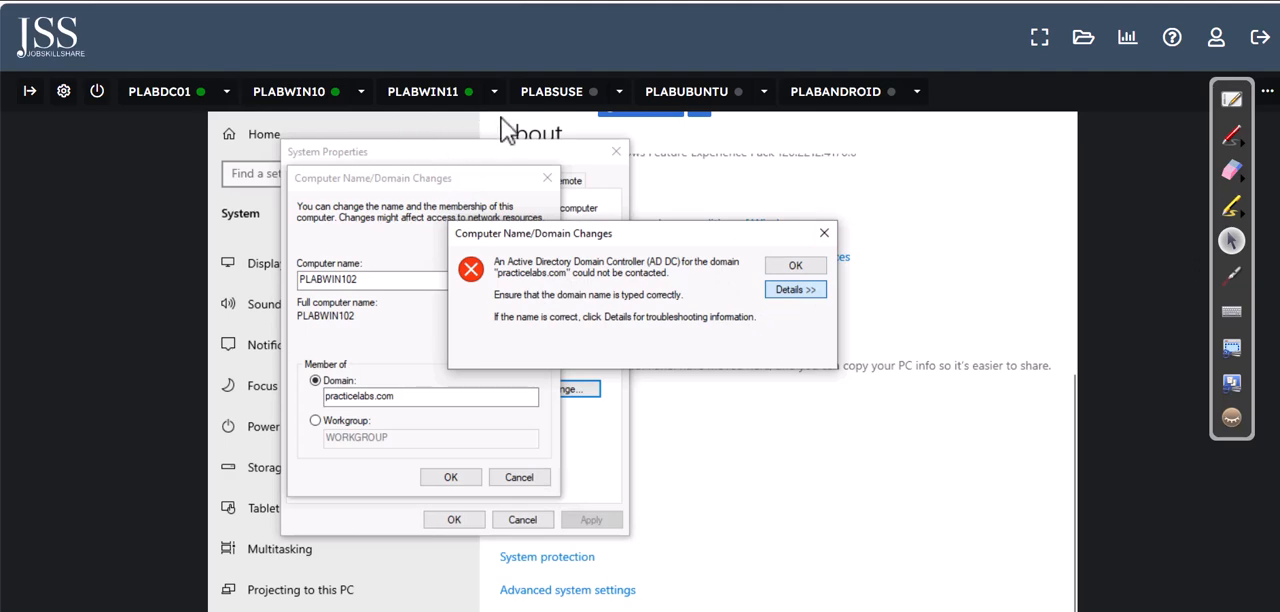
{"action": "left_click_drag", "start_coordinate": [818, 428], "coordinate": [538, 462]}
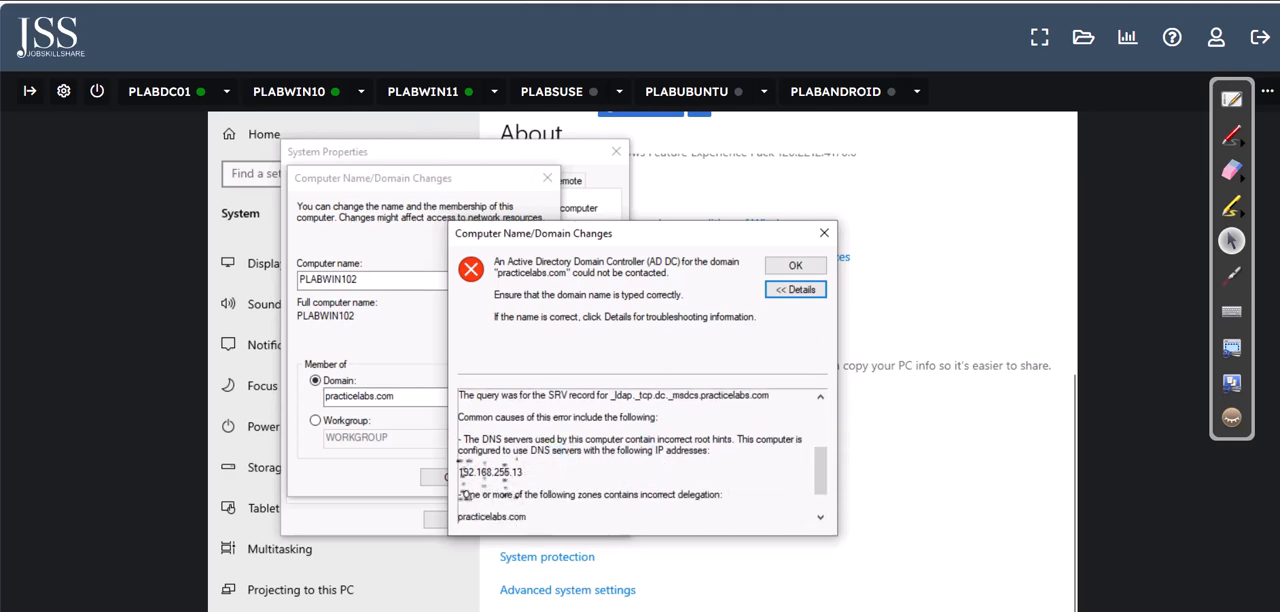
{"action": "left_click_drag", "start_coordinate": [462, 471], "coordinate": [545, 472]}
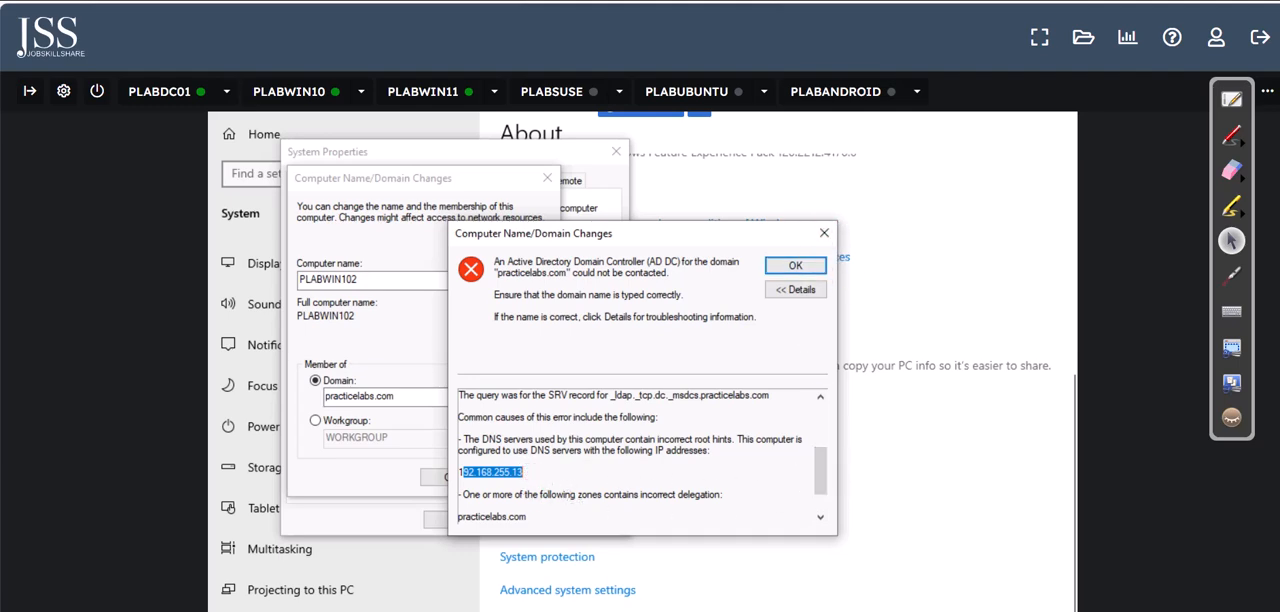
Step: Open the network settings of PLABWIN102 and go to its network adapter options
{"action": "left_click_drag", "start_coordinate": [1278, 445], "coordinate": [1278, 542]}
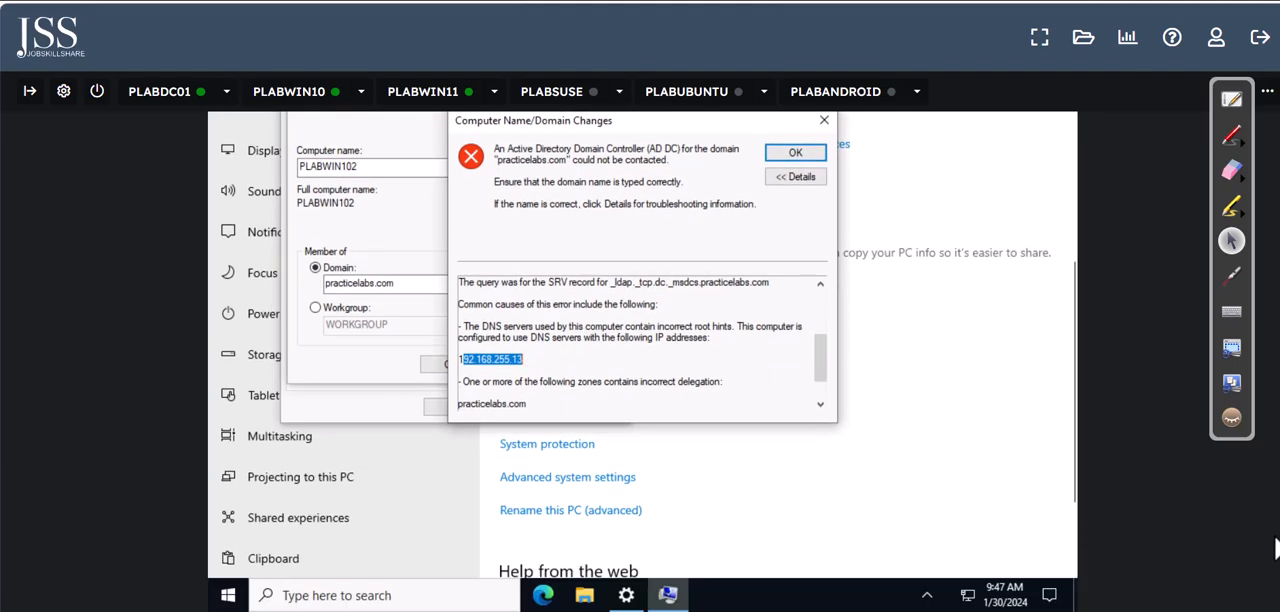
{"action": "right_click", "coordinate": [970, 595]}
{"action": "left_click", "coordinate": [940, 574]}
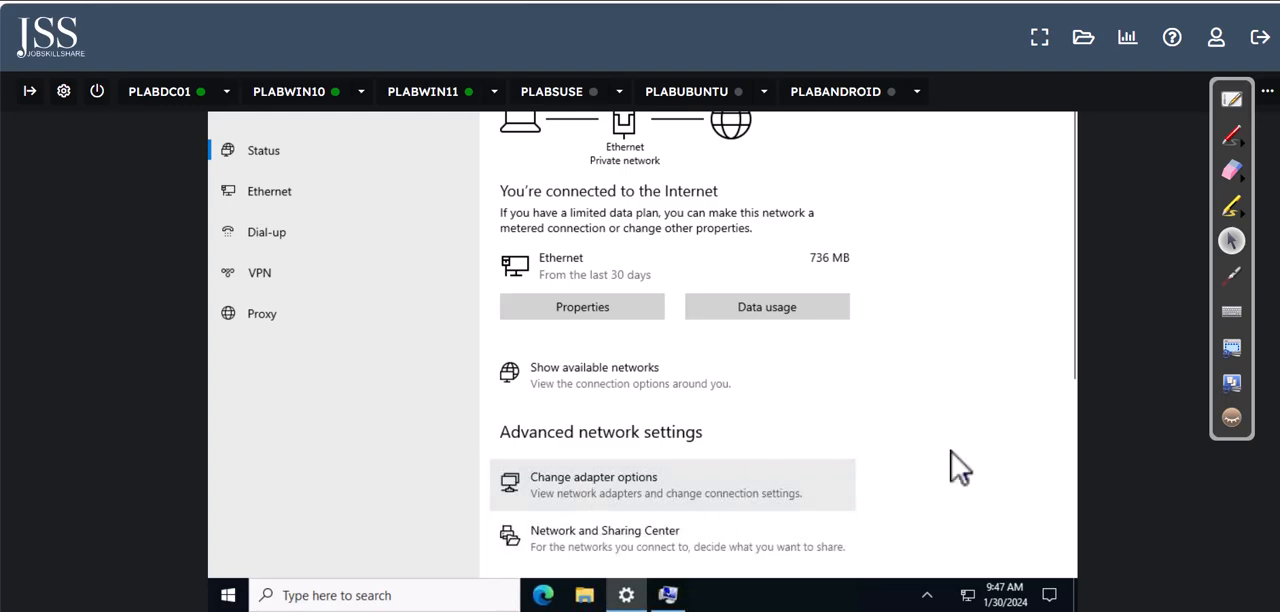
{"action": "scroll", "coordinate": [643, 360], "scroll_direction": "up", "scroll_amount": 3}
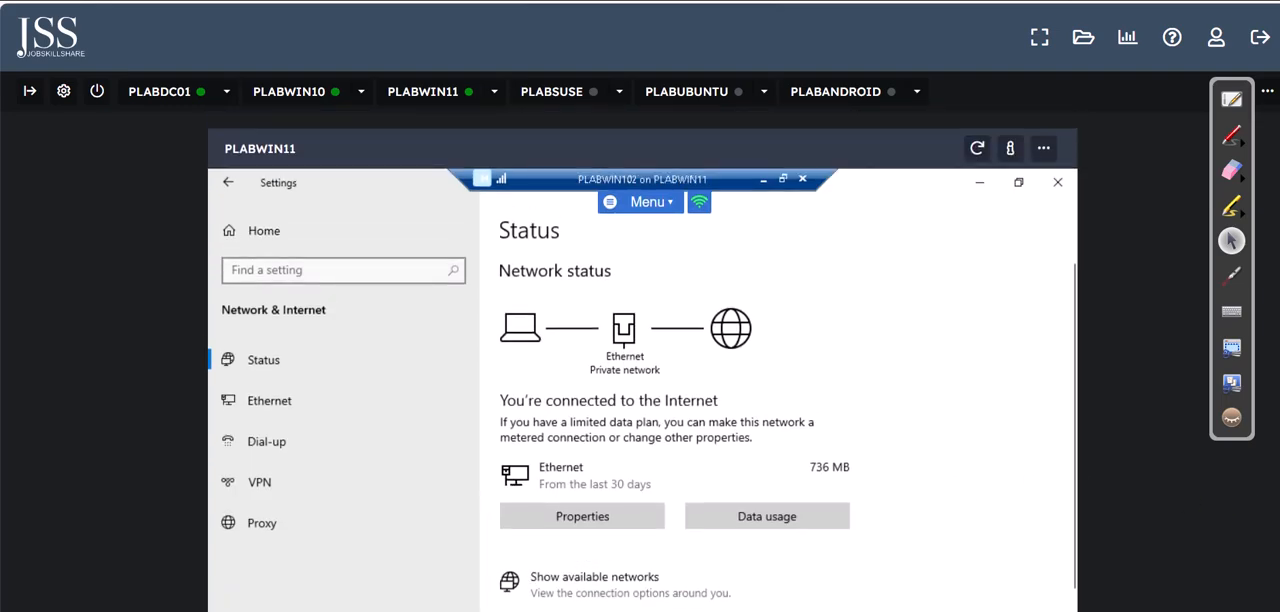
{"action": "scroll", "coordinate": [643, 360], "scroll_direction": "down", "scroll_amount": 3}
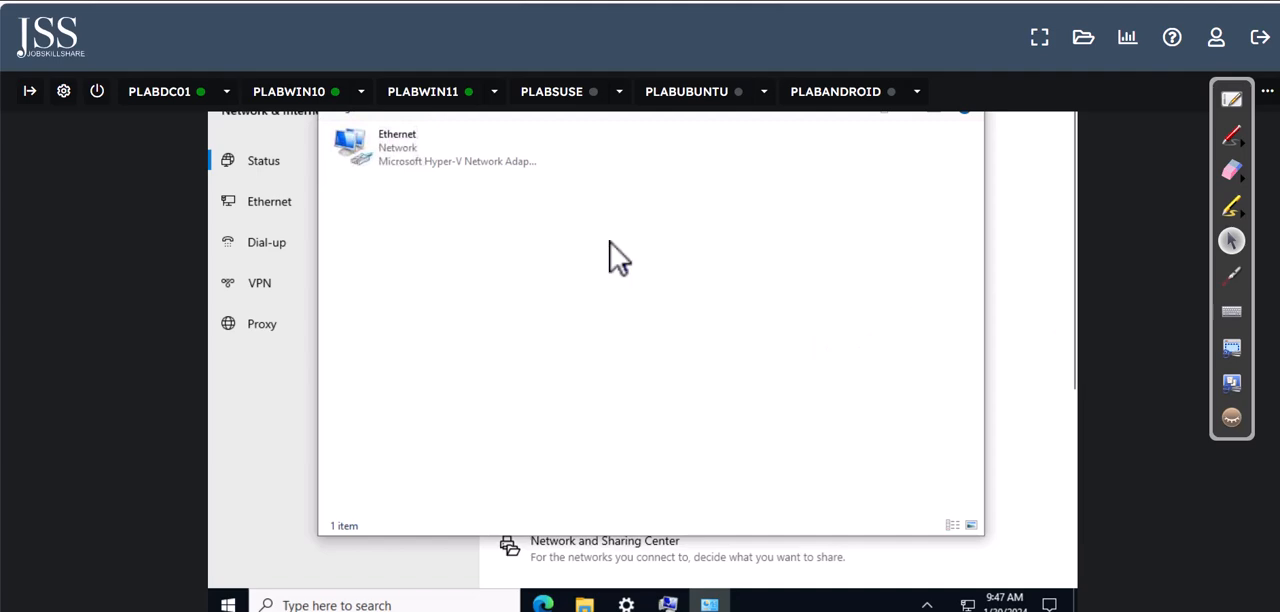
Step: Open the Internet Protocol Version 4 (TCP/IPv4) properties of the Ethernet adapter
{"action": "left_click", "coordinate": [418, 165]}
{"action": "right_click", "coordinate": [420, 170]}
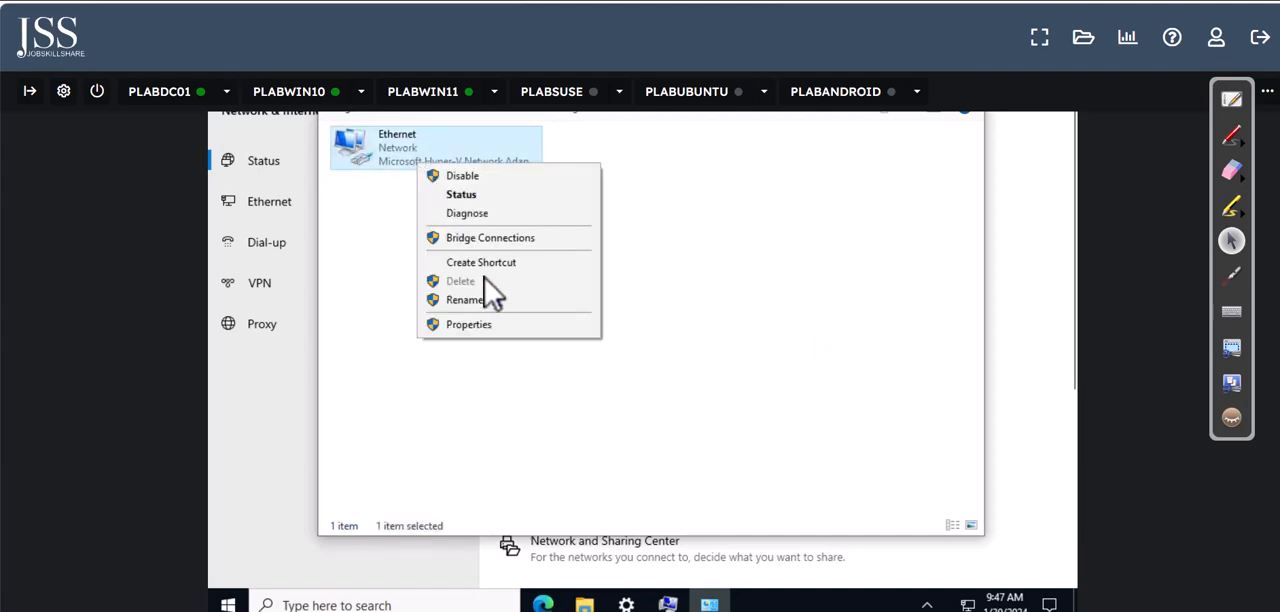
{"action": "left_click", "coordinate": [490, 328]}
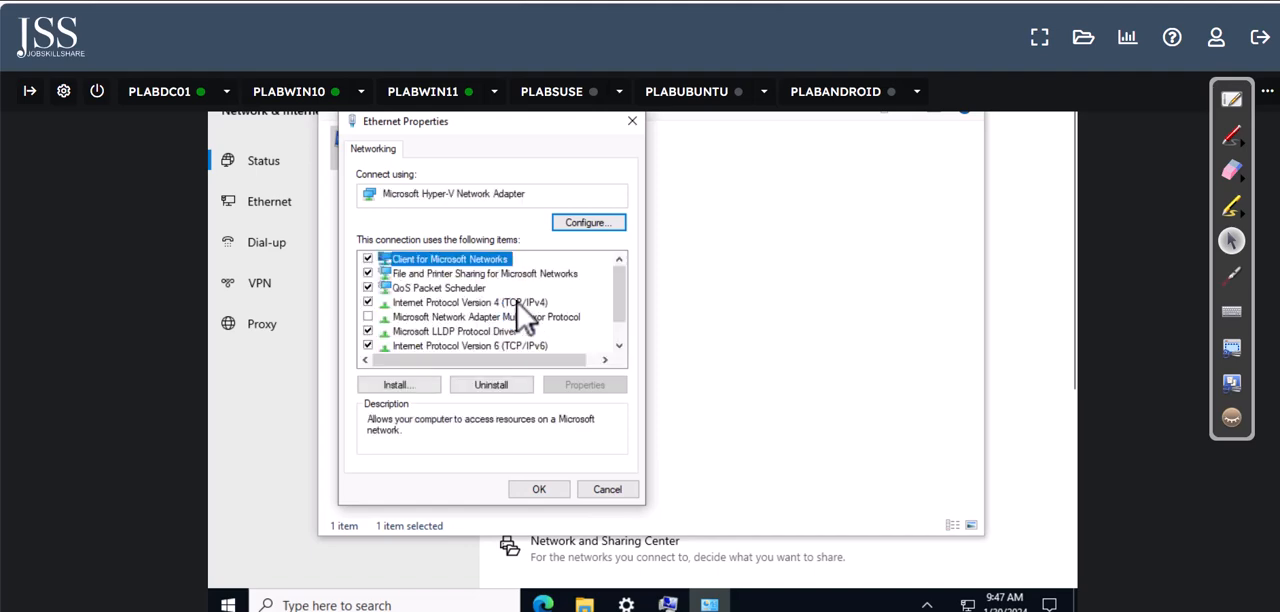
{"action": "left_click", "coordinate": [528, 303]}
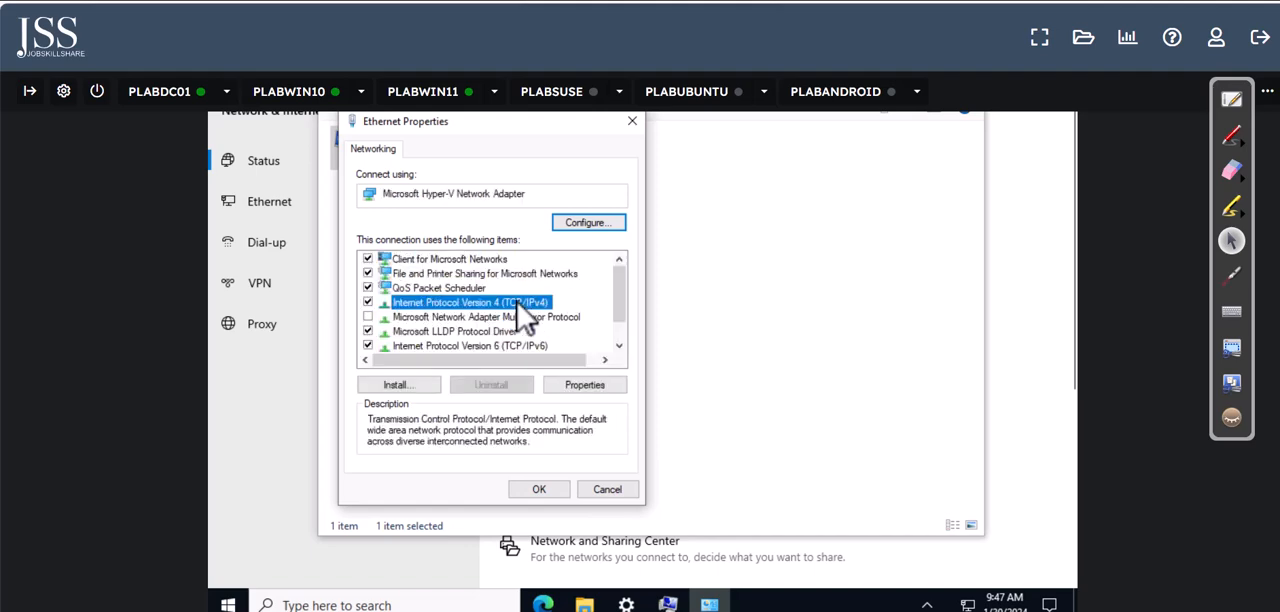
{"action": "left_click", "coordinate": [588, 388]}
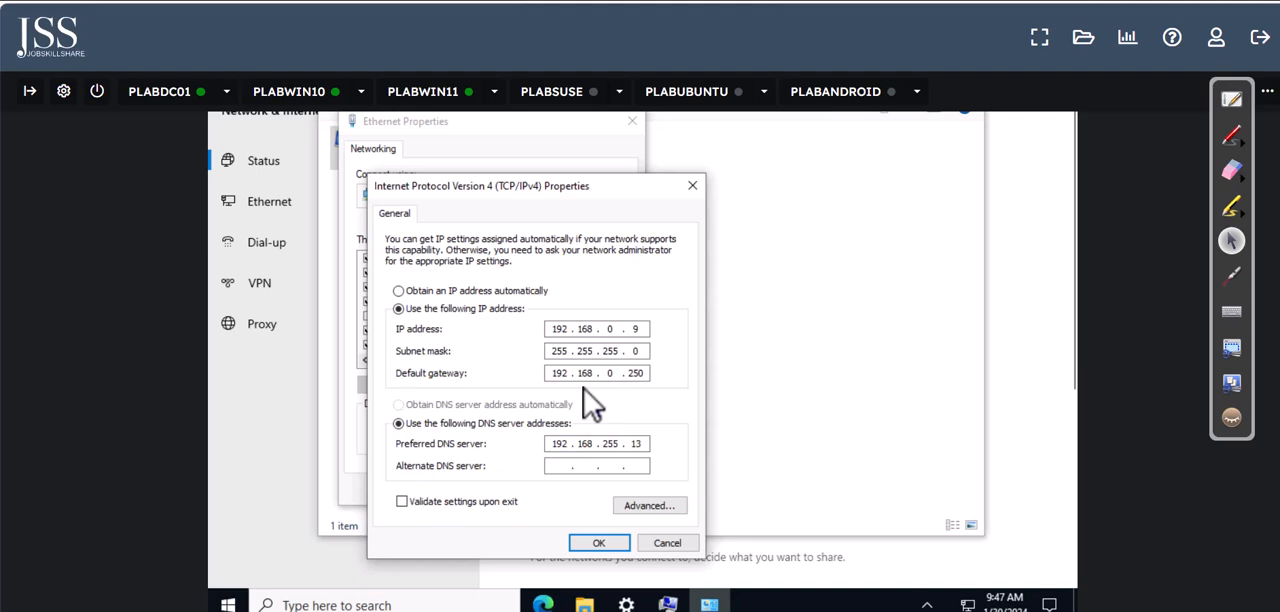
Step: Switch to PLABDC01 and run ipconfig in Command Prompt to check the domain controller's IPv4 address
{"action": "left_click", "coordinate": [166, 92]}
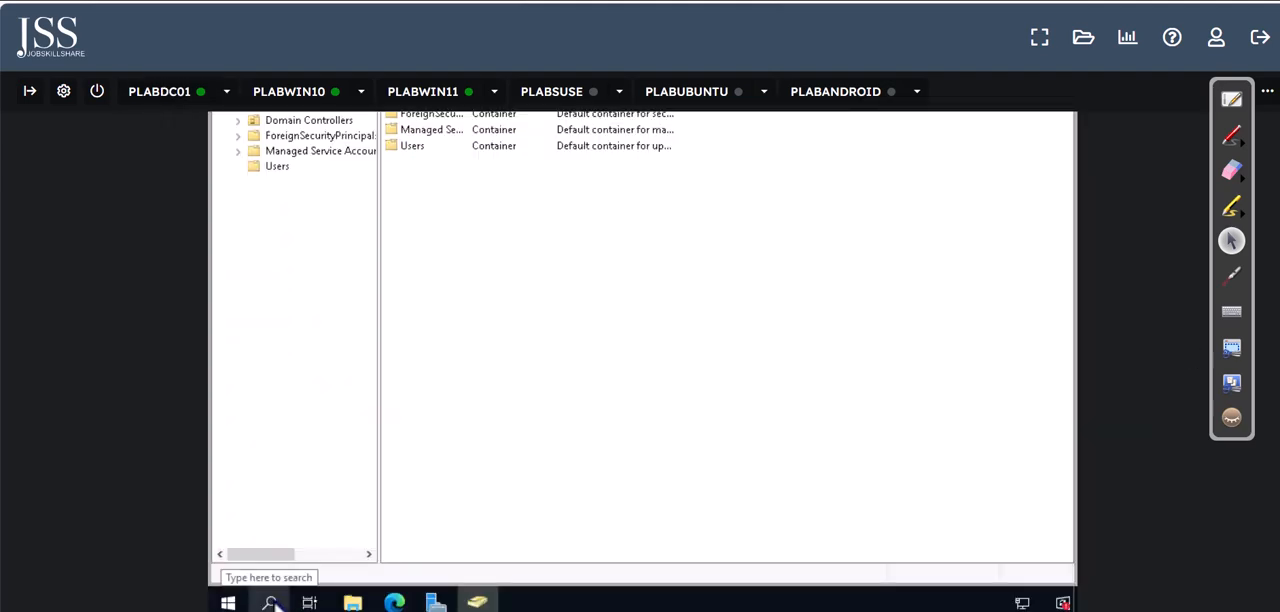
{"action": "left_click", "coordinate": [270, 602]}
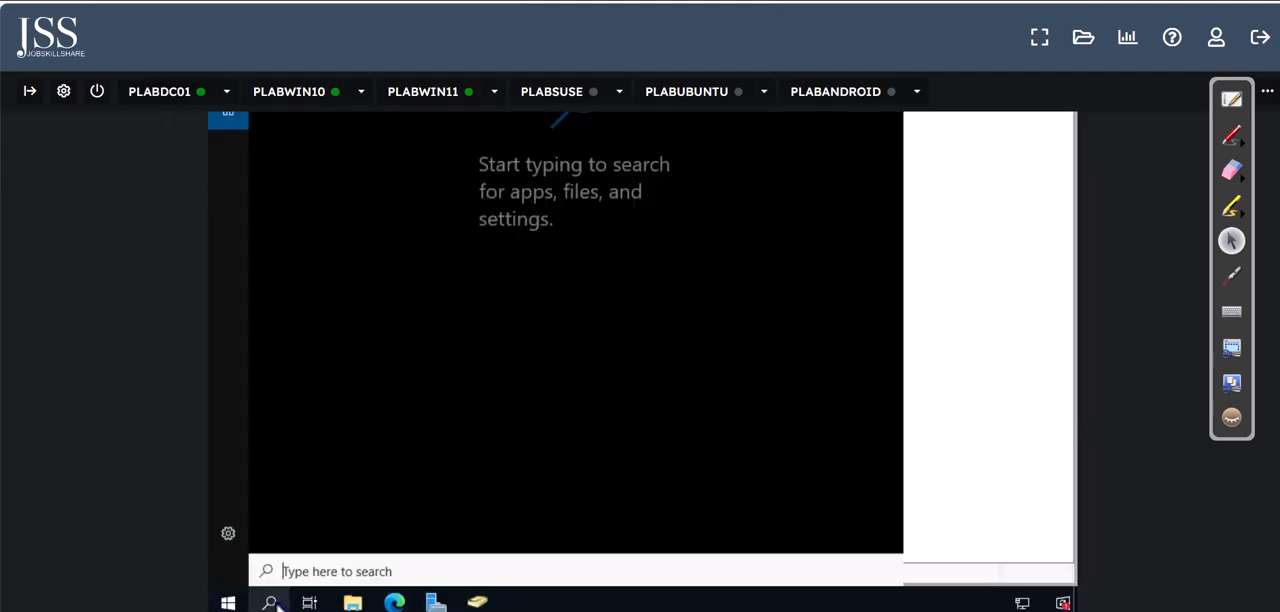
{"action": "type", "text": "cmd"}
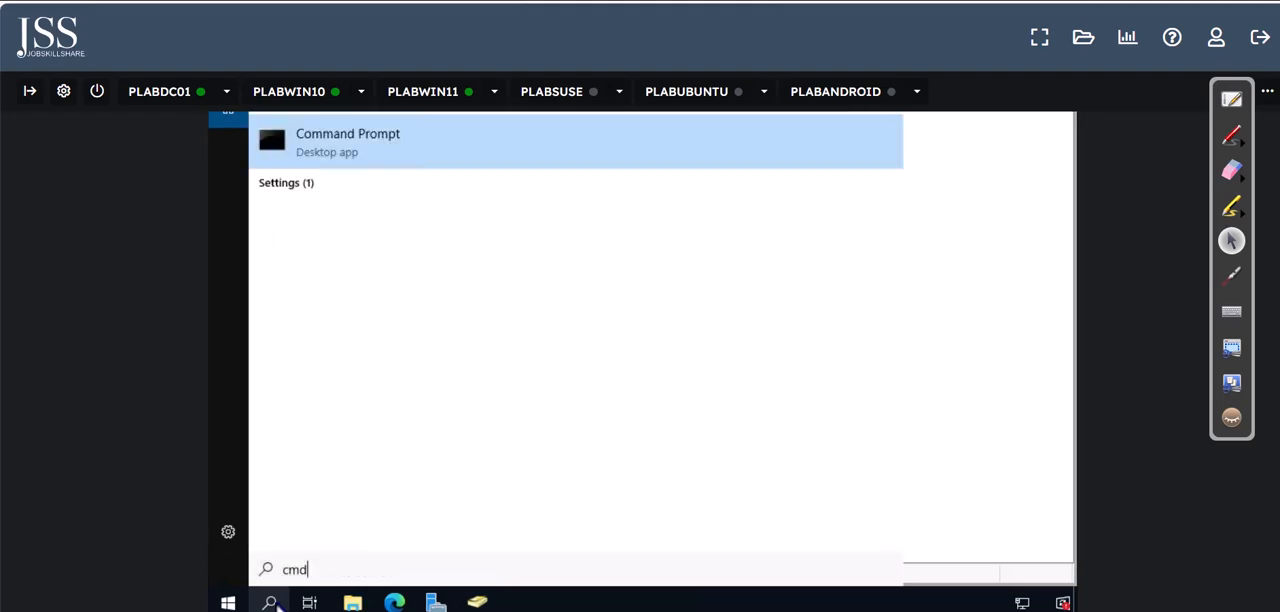
{"action": "key", "text": "Return"}
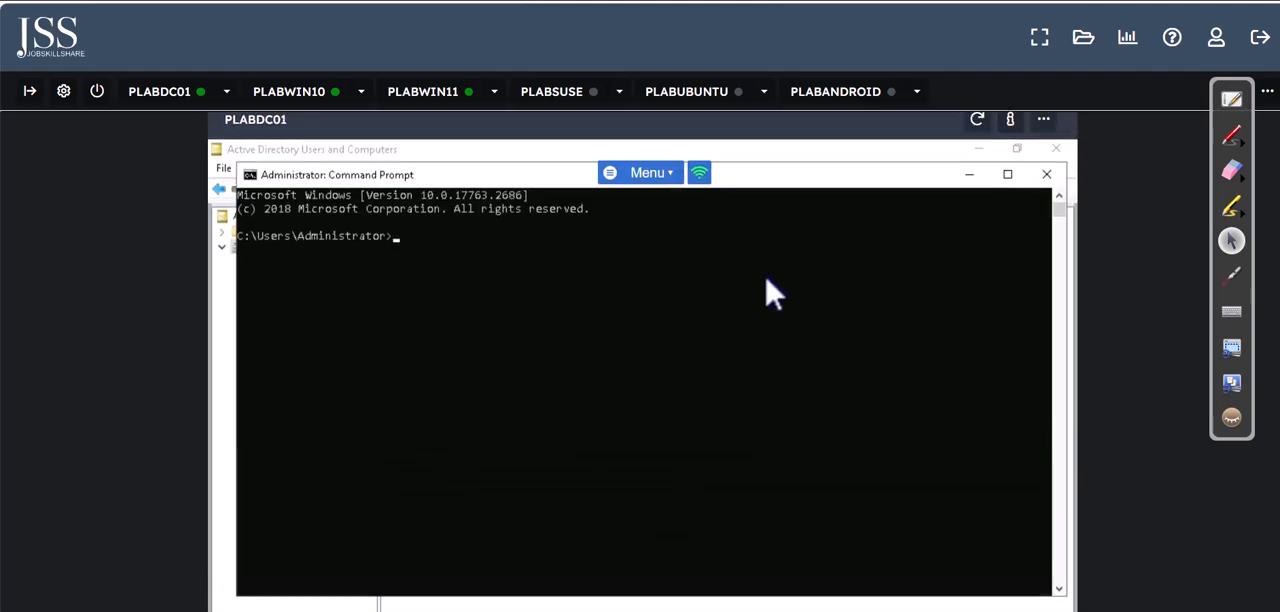
{"action": "left_click", "coordinate": [772, 292]}
{"action": "type", "text": "i"}
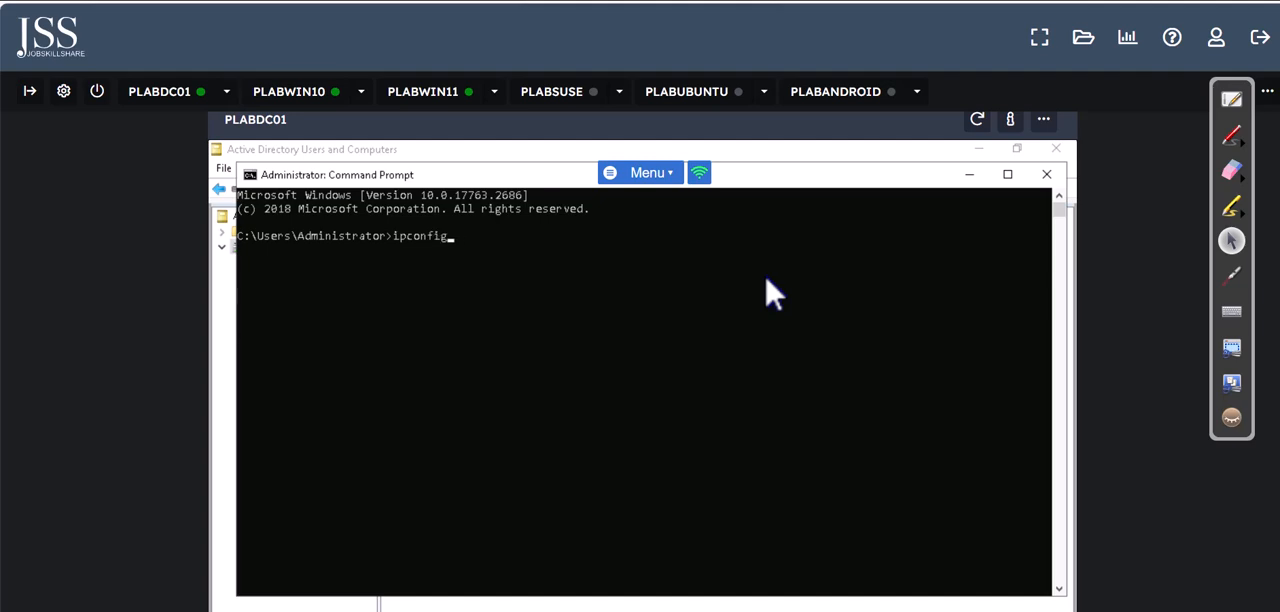
{"action": "type", "text": "pconfig"}
{"action": "key", "text": "Return"}
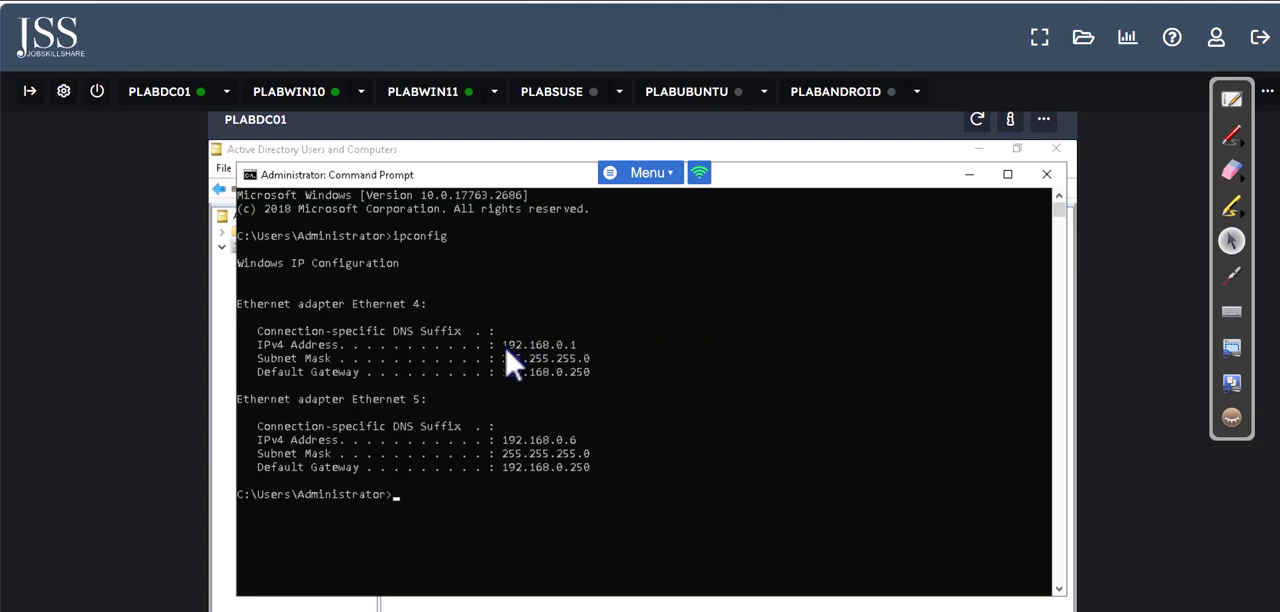
{"action": "left_click_drag", "start_coordinate": [502, 345], "coordinate": [585, 362]}
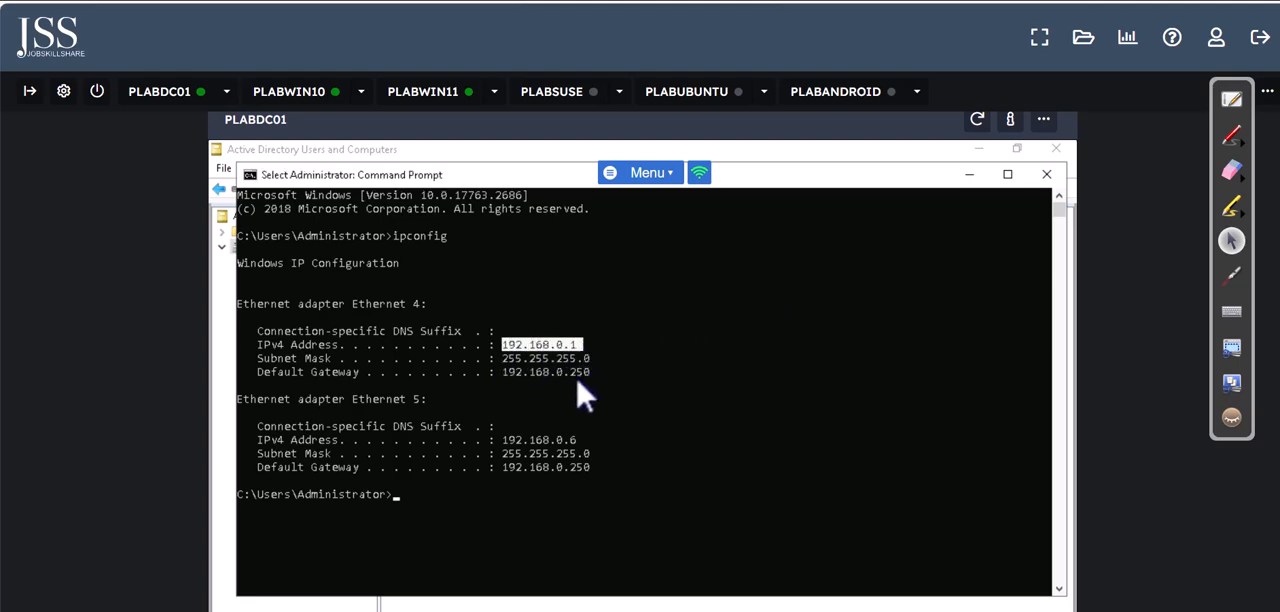
Step: Back on PLABWIN102, set the Ethernet adapter's preferred DNS server to 192.168.0.1 and close the adapter's properties
{"action": "left_click", "coordinate": [423, 97]}
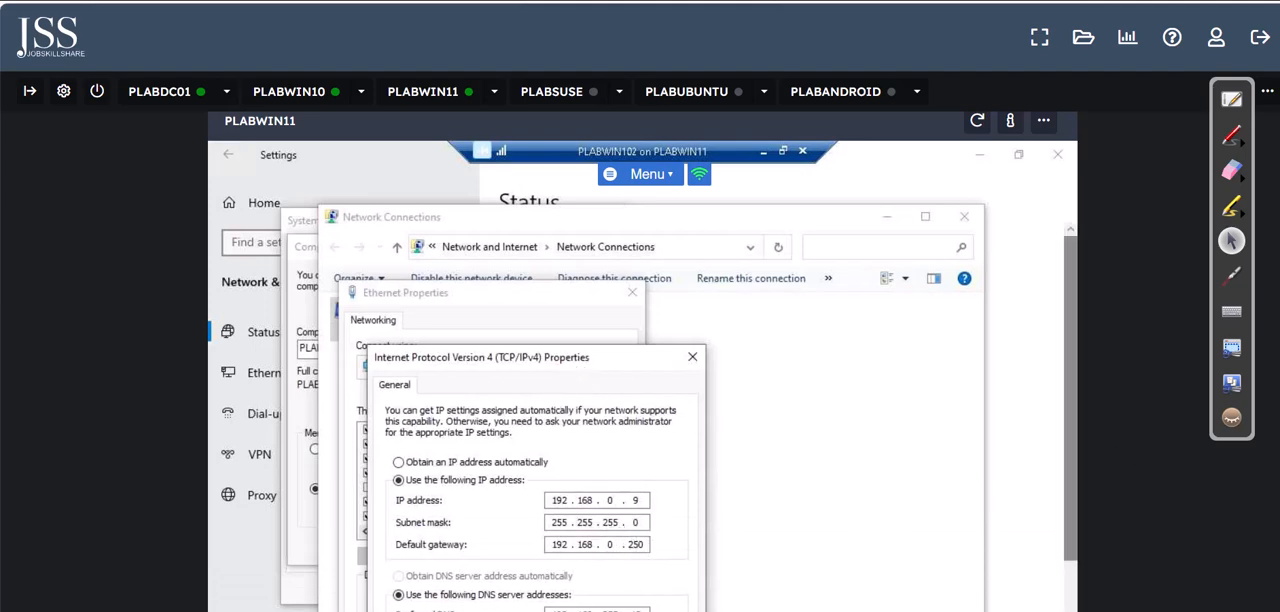
{"action": "scroll", "coordinate": [642, 361], "scroll_direction": "down", "scroll_amount": 2}
{"action": "mouse_move", "coordinate": [607, 438]}
{"action": "left_mouse_down"}
{"action": "mouse_move", "coordinate": [638, 443]}
{"action": "mouse_move", "coordinate": [615, 445]}
{"action": "left_mouse_up"}
{"action": "left_click", "coordinate": [600, 442]}
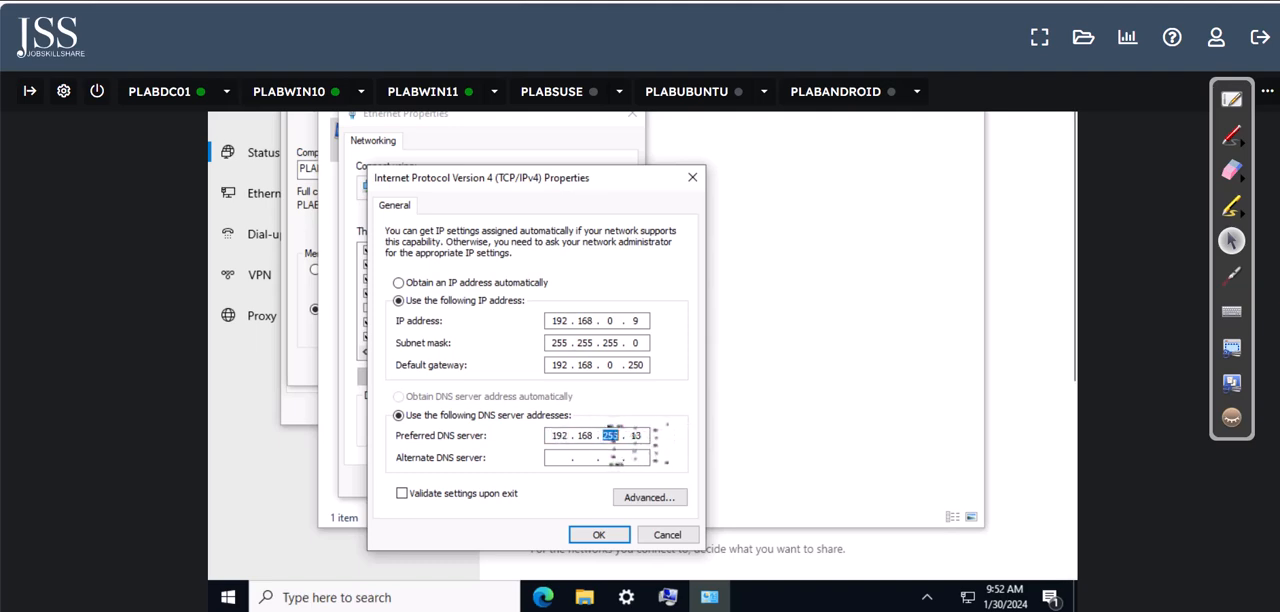
{"action": "type", "text": "0"}
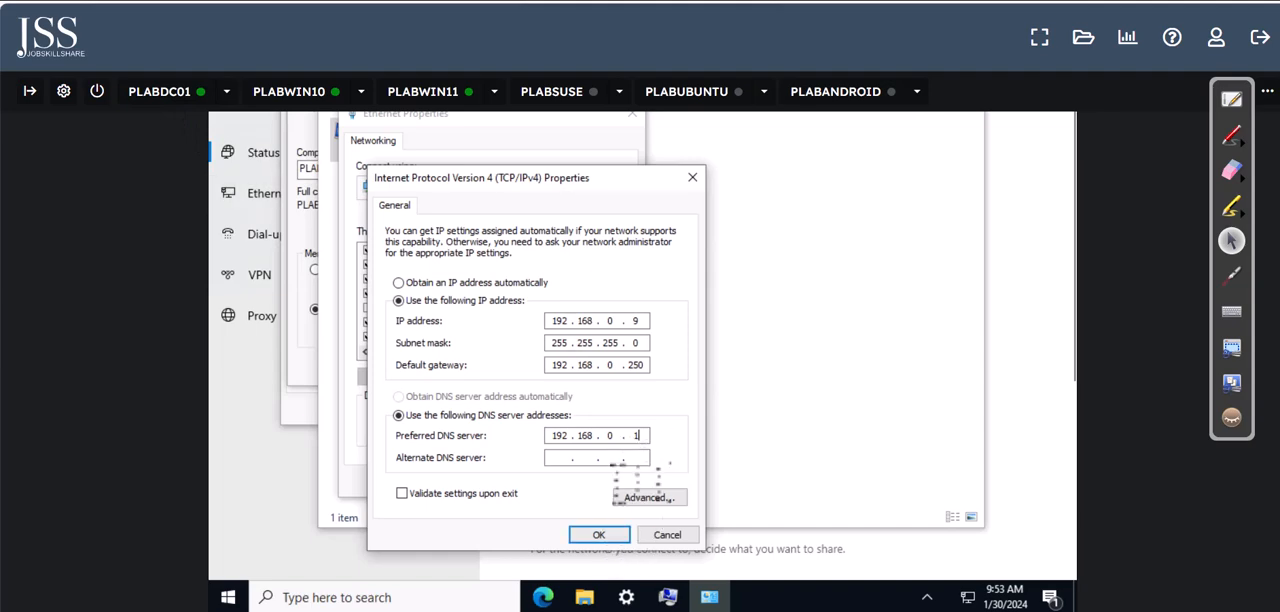
{"action": "left_click", "coordinate": [599, 535]}
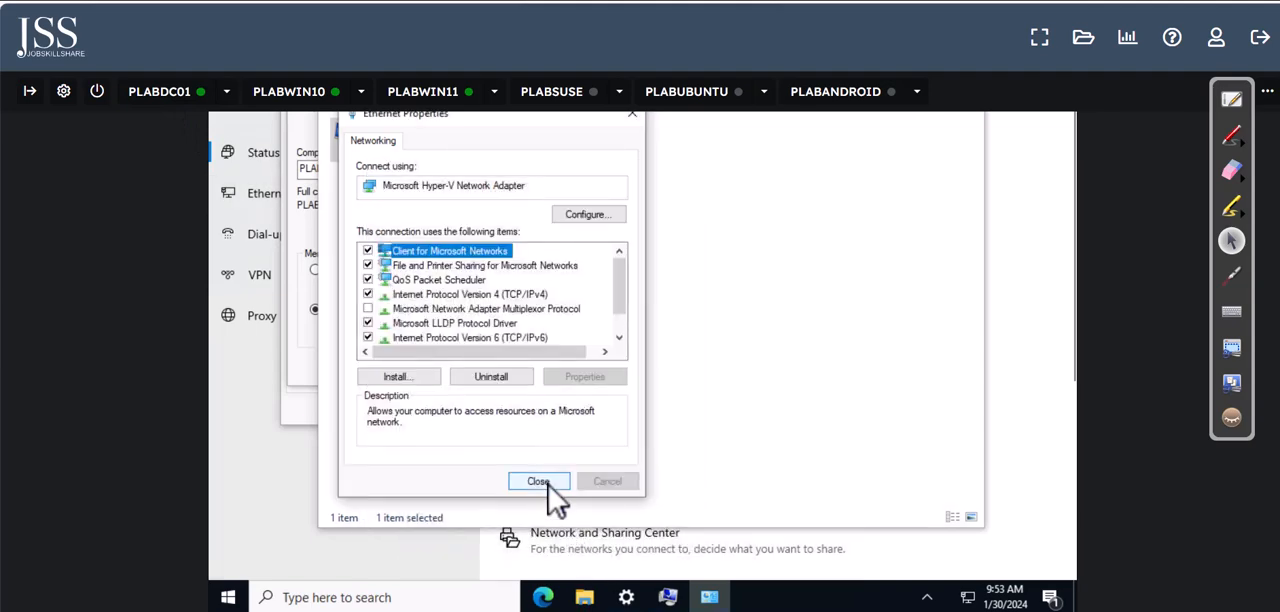
{"action": "left_click", "coordinate": [527, 482]}
Step: Change the membership of PLABWIN102 from workgroup to the domain practicelabs.com and submit the change
{"action": "left_click", "coordinate": [310, 390]}
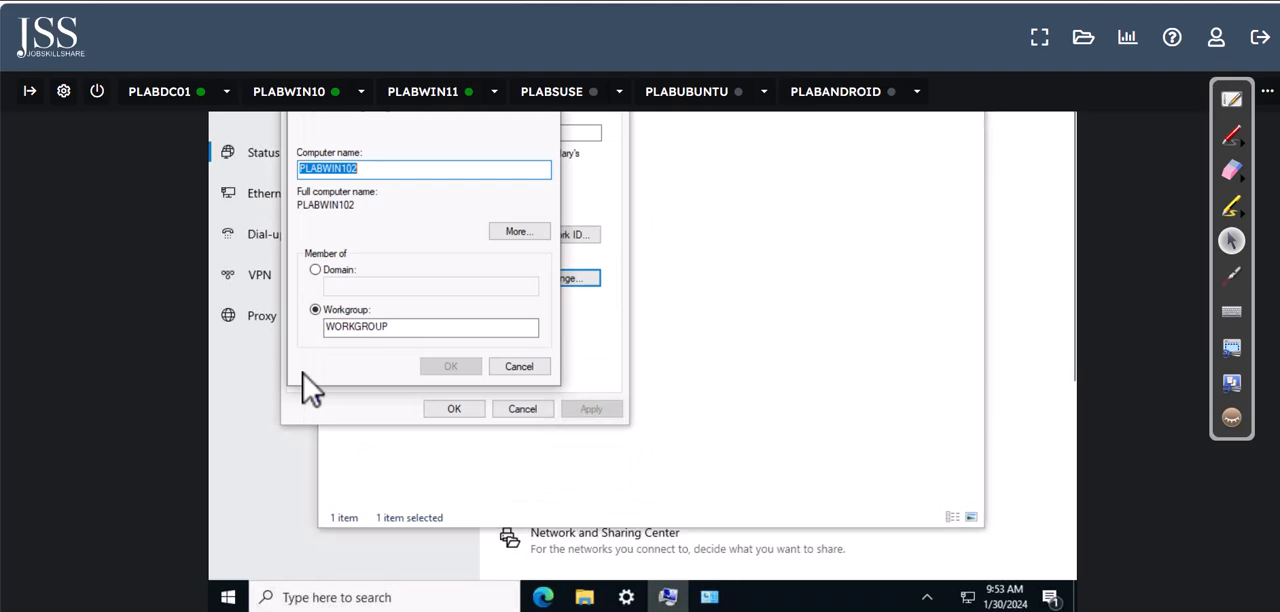
{"action": "left_click", "coordinate": [338, 271]}
{"action": "left_click", "coordinate": [358, 287]}
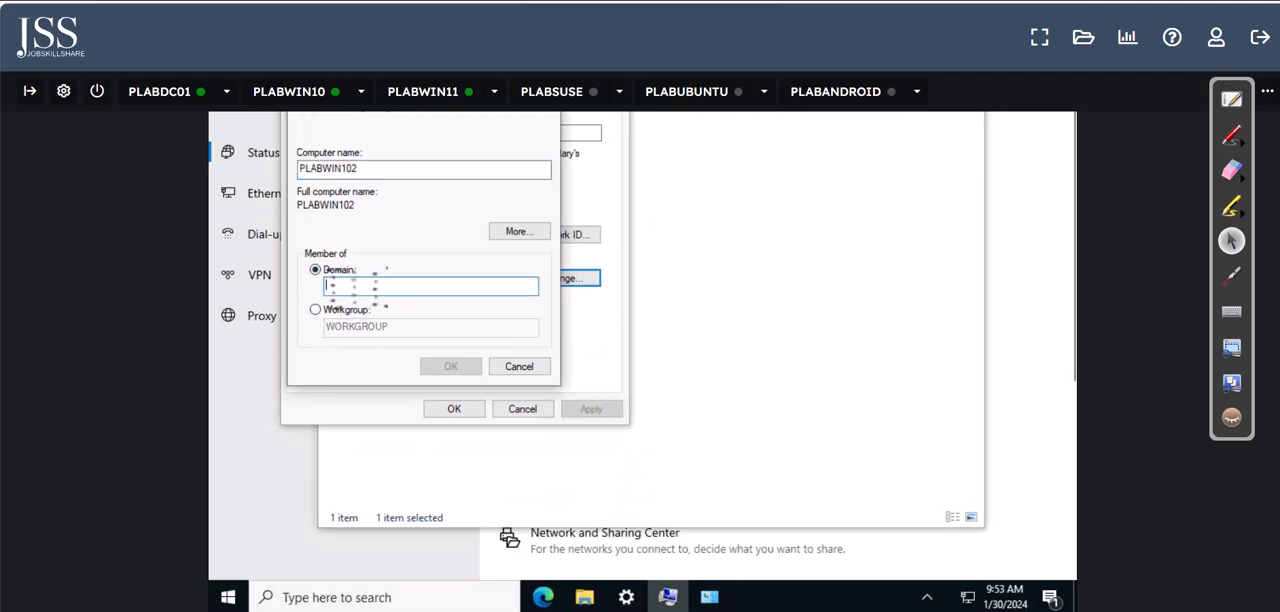
{"action": "type", "text": "pr"}
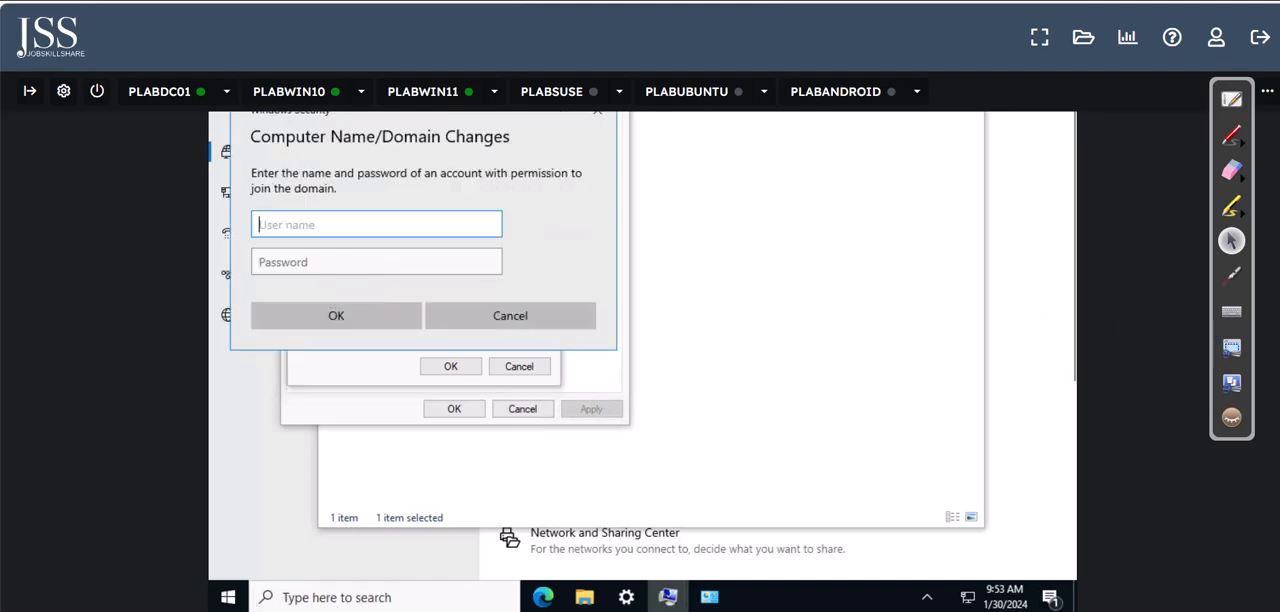
{"action": "scroll", "coordinate": [643, 360], "scroll_direction": "up", "scroll_amount": 1}
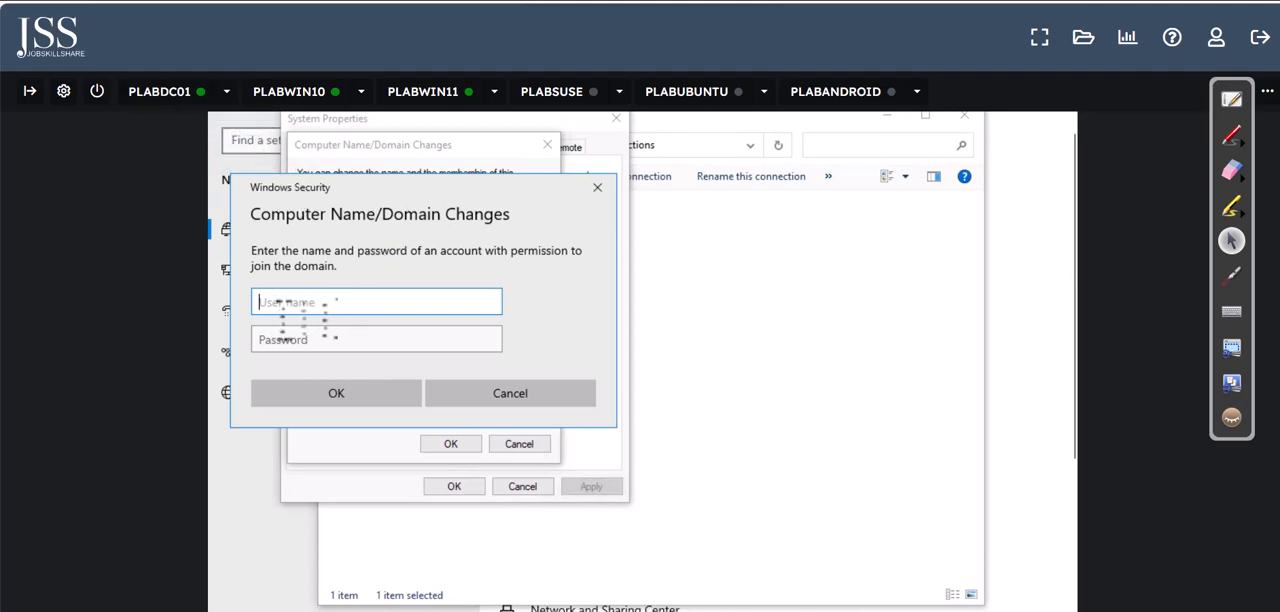
Step: Look up the Administrator account in the Users container of Active Directory Users and Computers on PLABDC01
{"action": "left_click", "coordinate": [166, 98]}
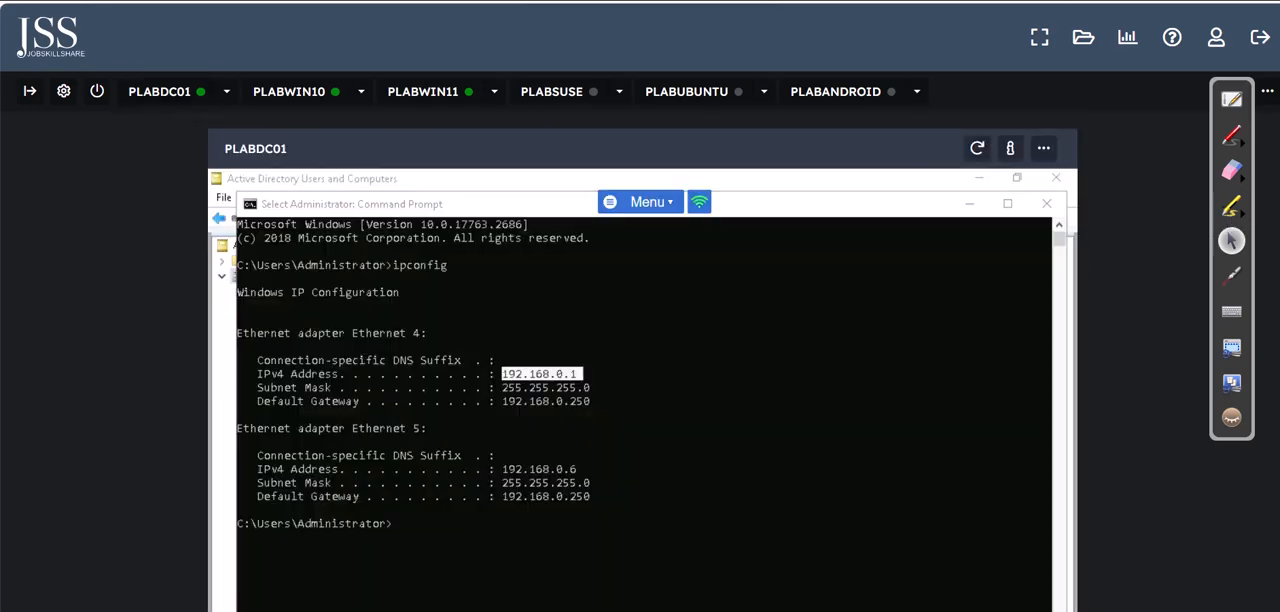
{"action": "left_click", "coordinate": [968, 171]}
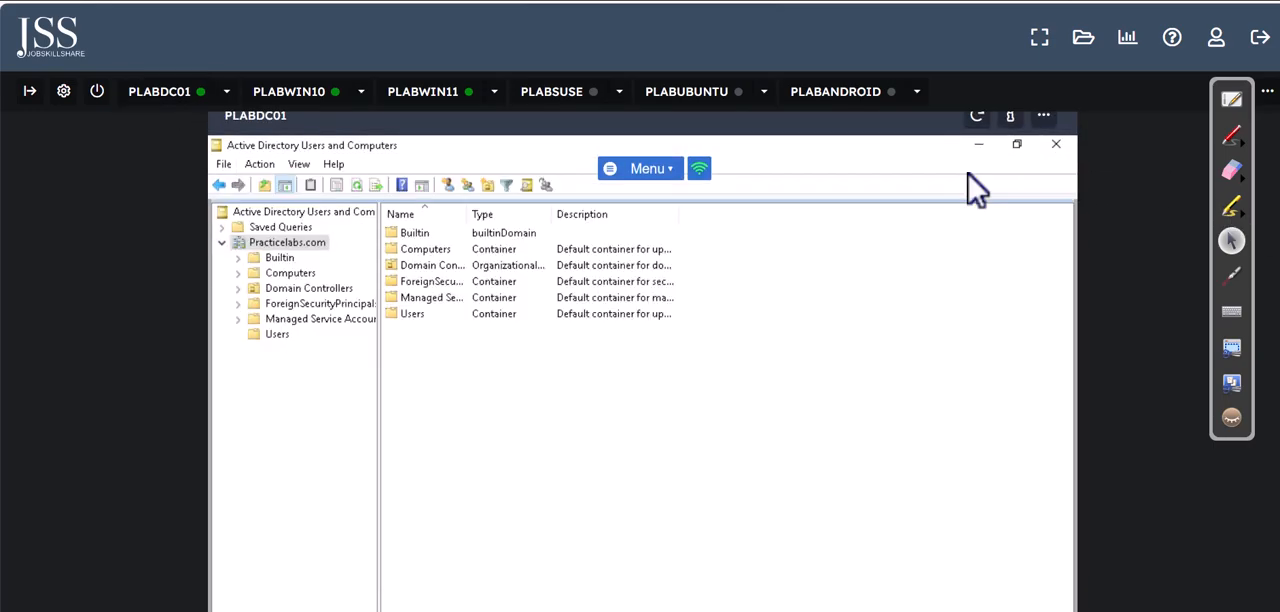
{"action": "left_click", "coordinate": [278, 336]}
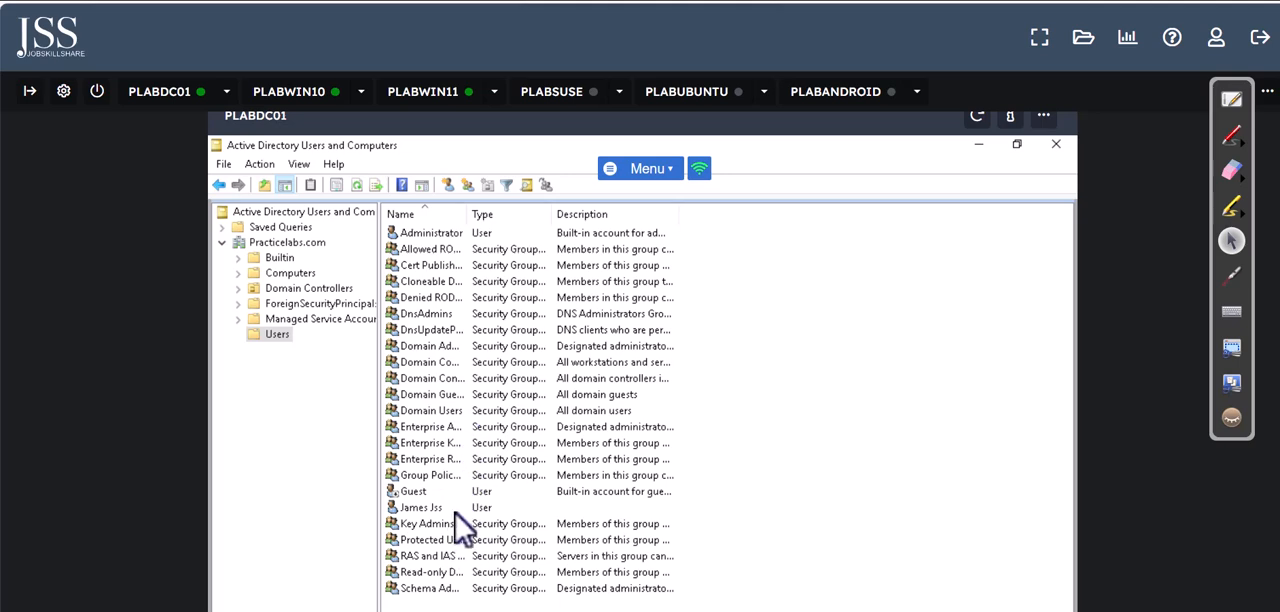
{"action": "left_click", "coordinate": [438, 233]}
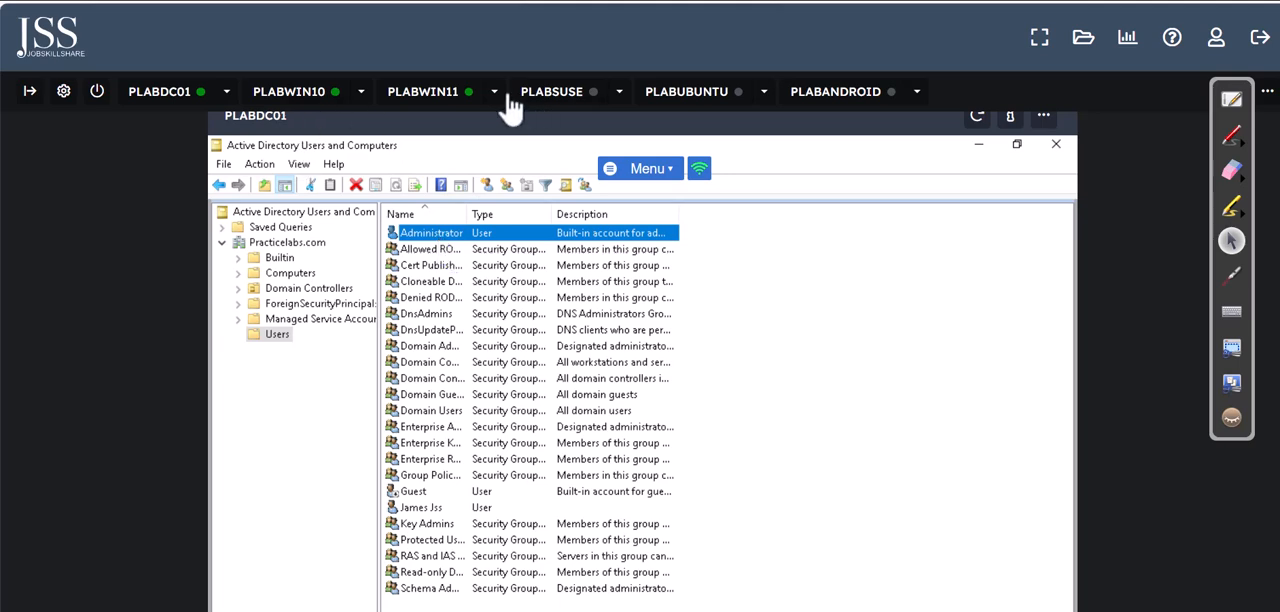
Step: On PLABWIN102, authorize the domain join with the user name administrator and the account password
{"action": "left_click", "coordinate": [430, 92]}
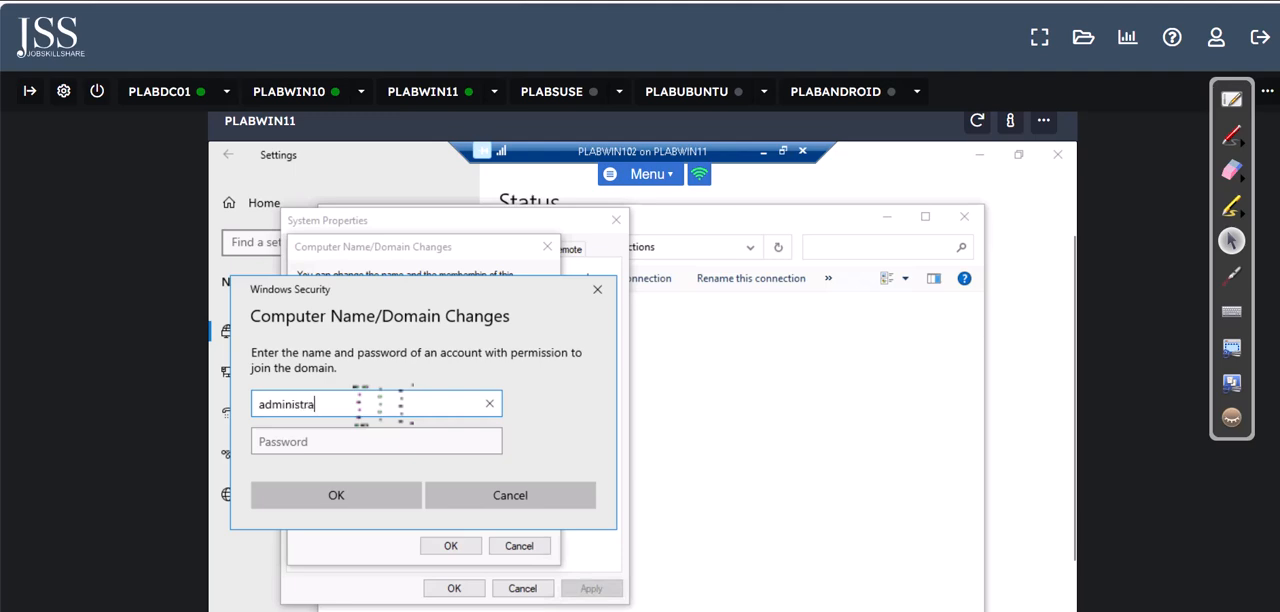
{"action": "key", "text": "Tab"}
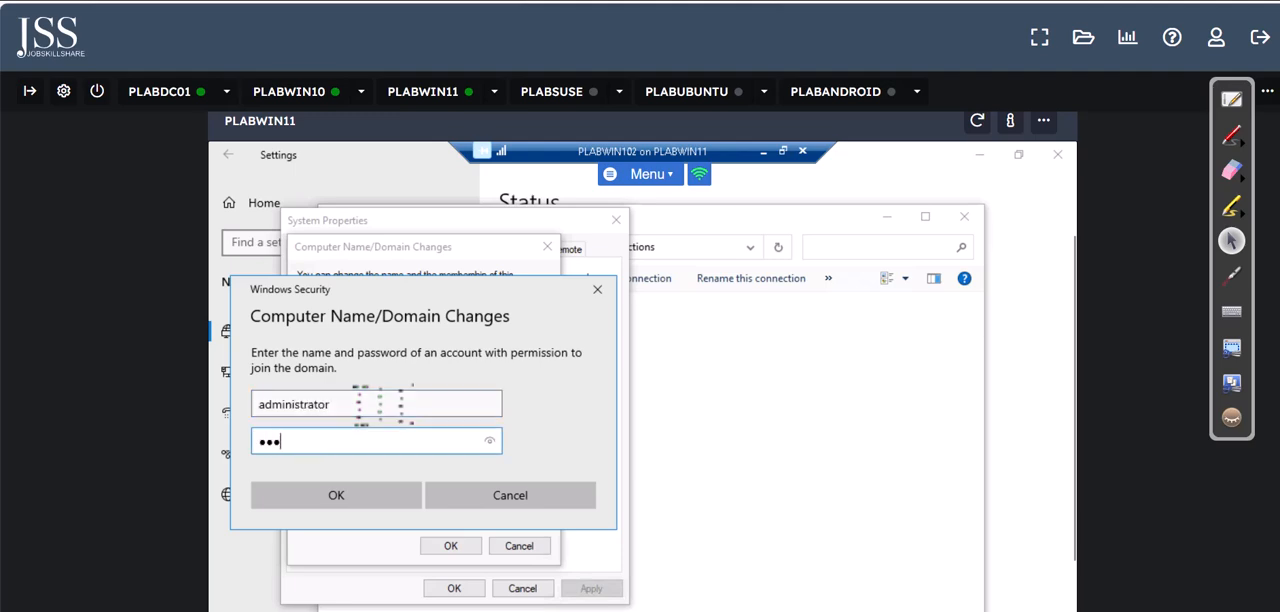
{"action": "key", "text": "Return"}
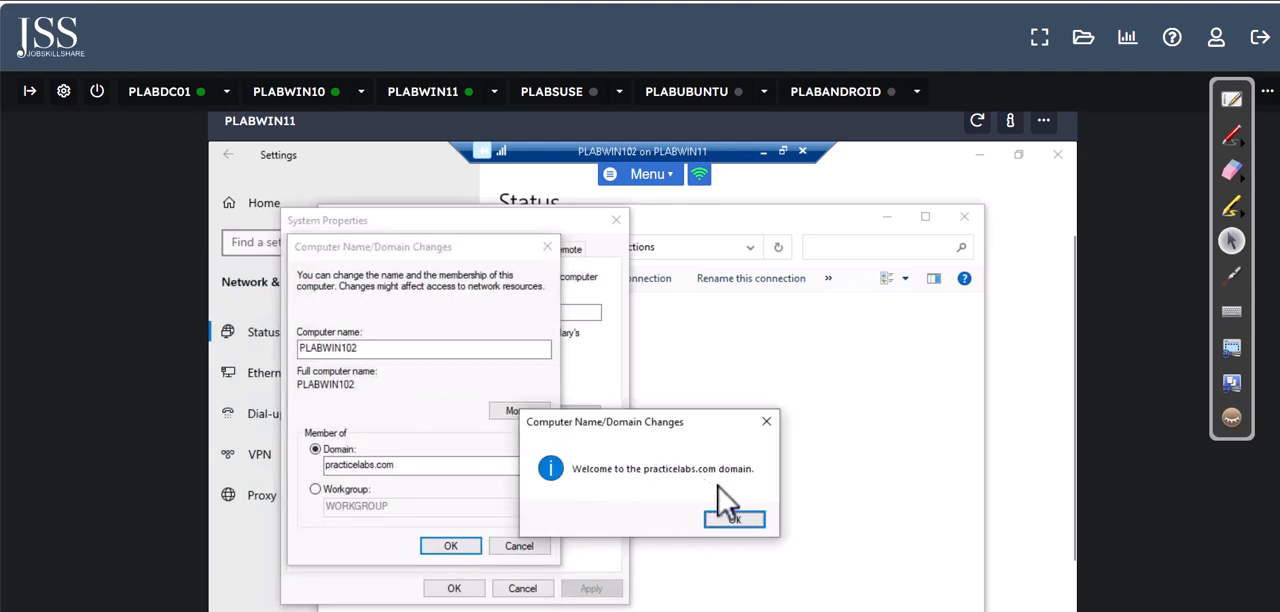
Step: Acknowledge the domain welcome and restart notices, and close System Properties on PLABWIN102
{"action": "left_click", "coordinate": [735, 520]}
{"action": "left_click", "coordinate": [452, 545]}
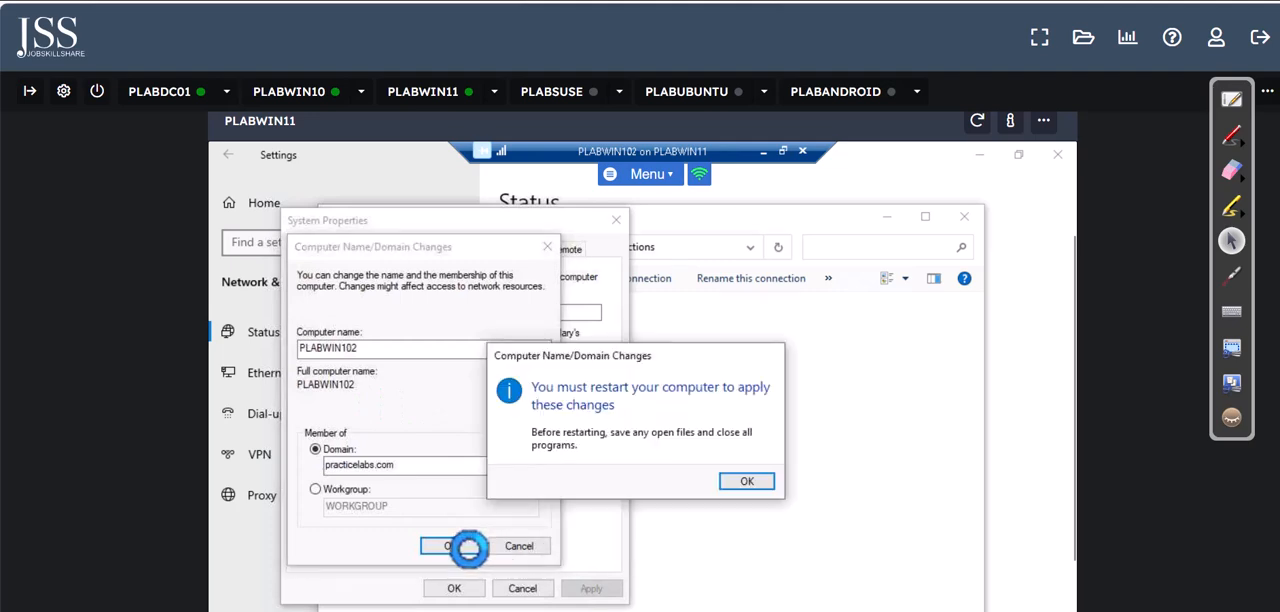
{"action": "left_click", "coordinate": [747, 481]}
{"action": "left_click", "coordinate": [468, 588]}
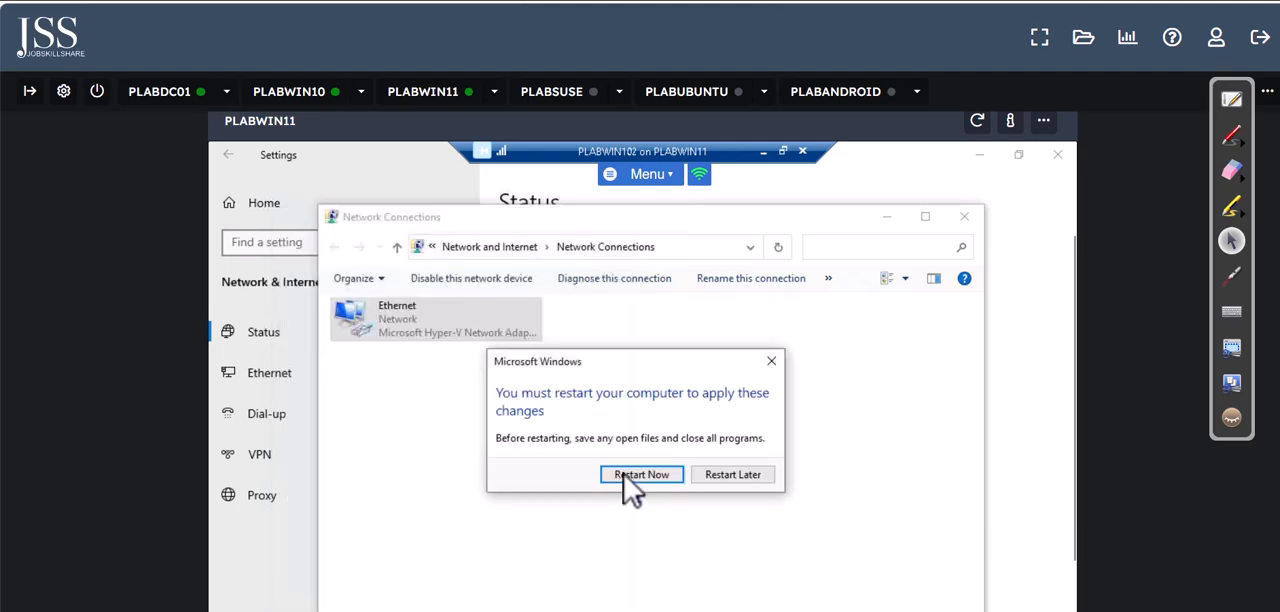
Step: Restart PLABWIN102 to apply the domain join, and locate its computer object in the Computers container on PLABDC01
{"action": "left_click", "coordinate": [627, 476]}
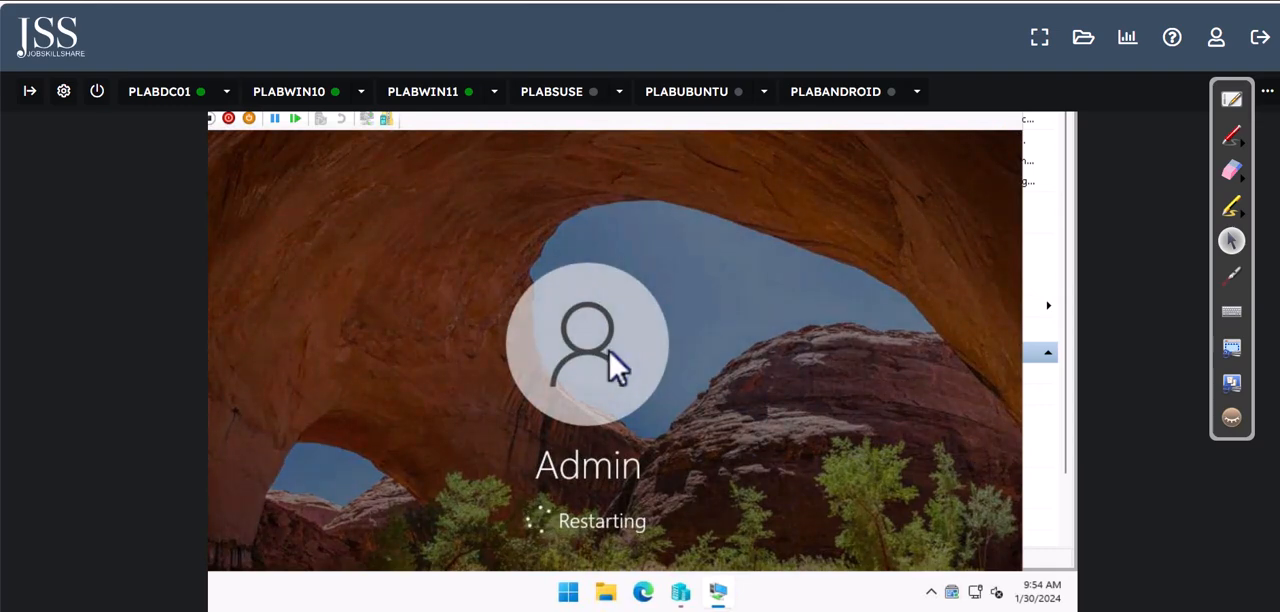
{"action": "left_click", "coordinate": [166, 100]}
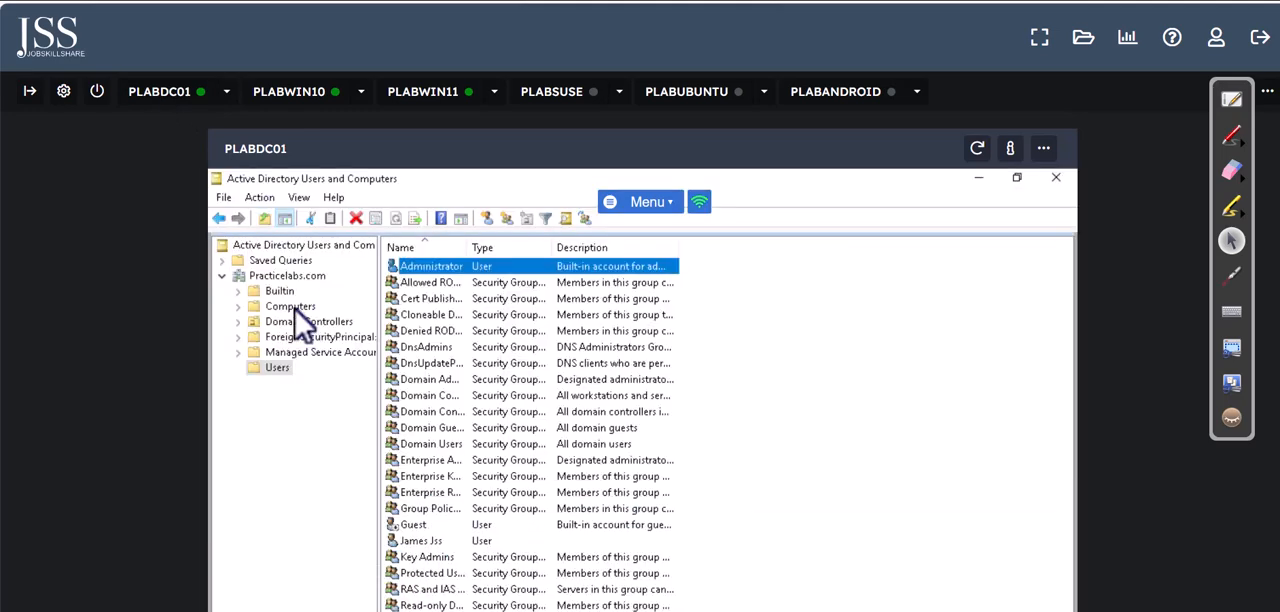
{"action": "left_click", "coordinate": [289, 307]}
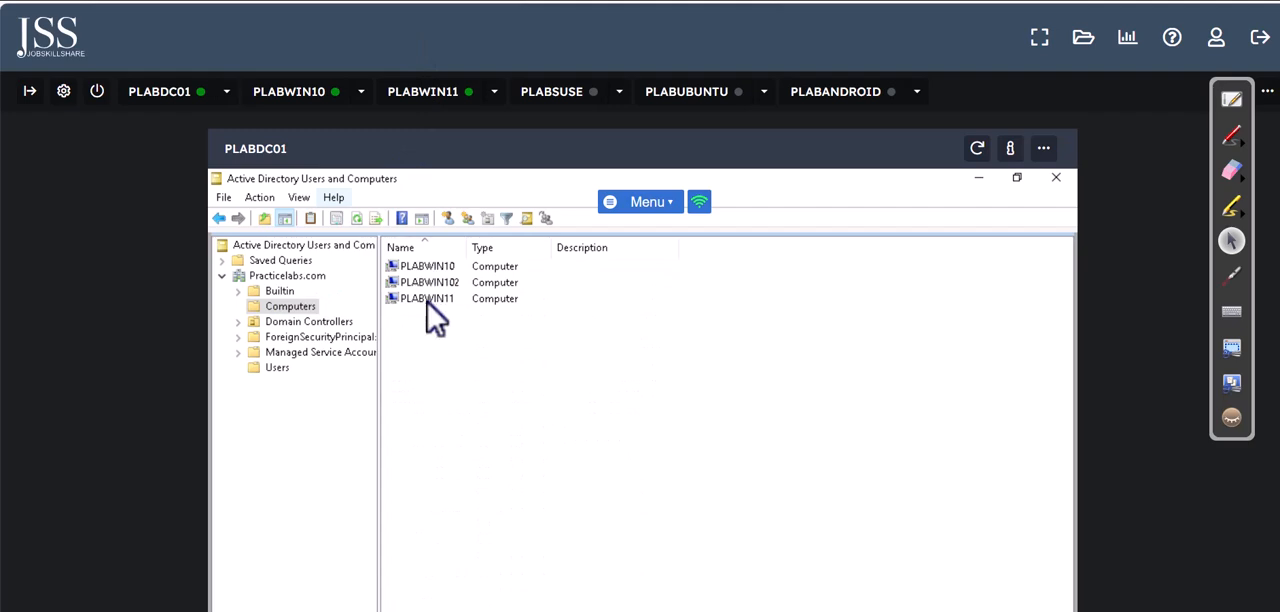
{"action": "left_click", "coordinate": [428, 283]}
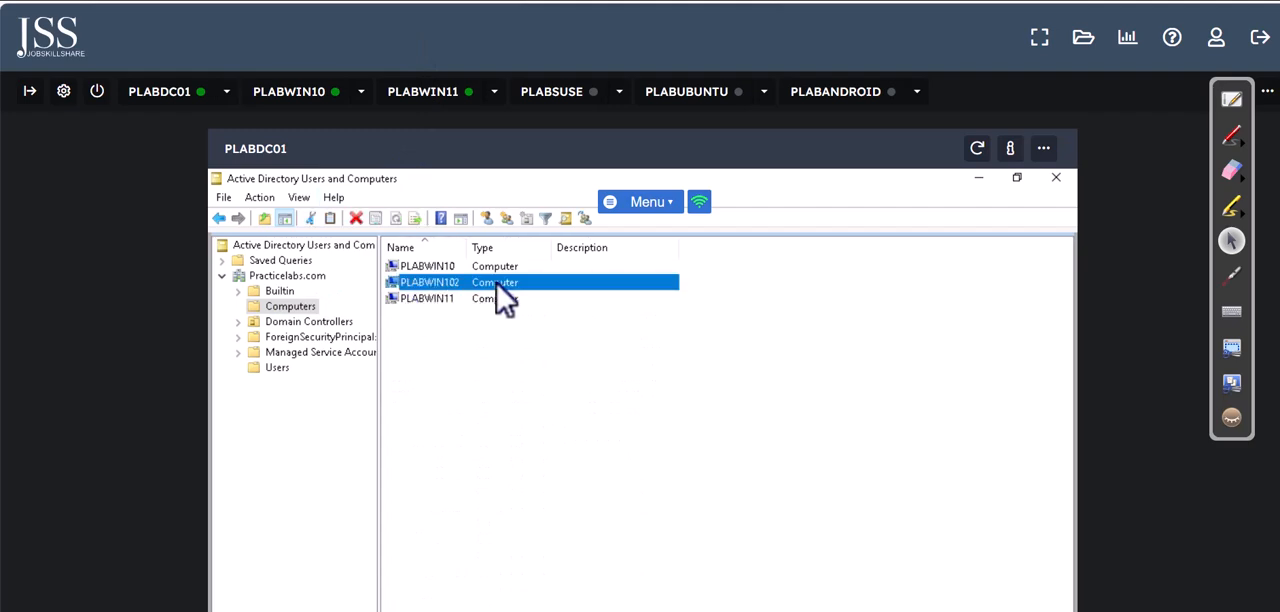
Step: Return to PLABWIN11 and maximize the PLABWIN102 Virtual Machine Connection window
{"action": "left_click", "coordinate": [425, 93]}
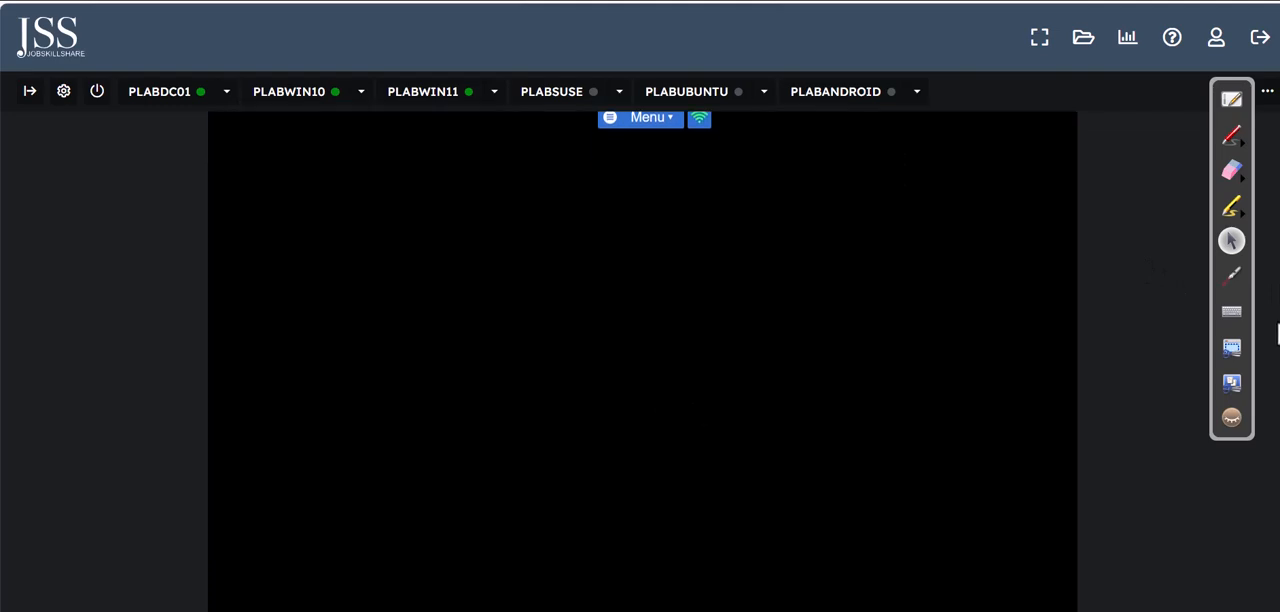
{"action": "left_click_drag", "start_coordinate": [1278, 324], "coordinate": [1277, 368]}
{"action": "left_click_drag", "start_coordinate": [490, 124], "coordinate": [722, 137]}
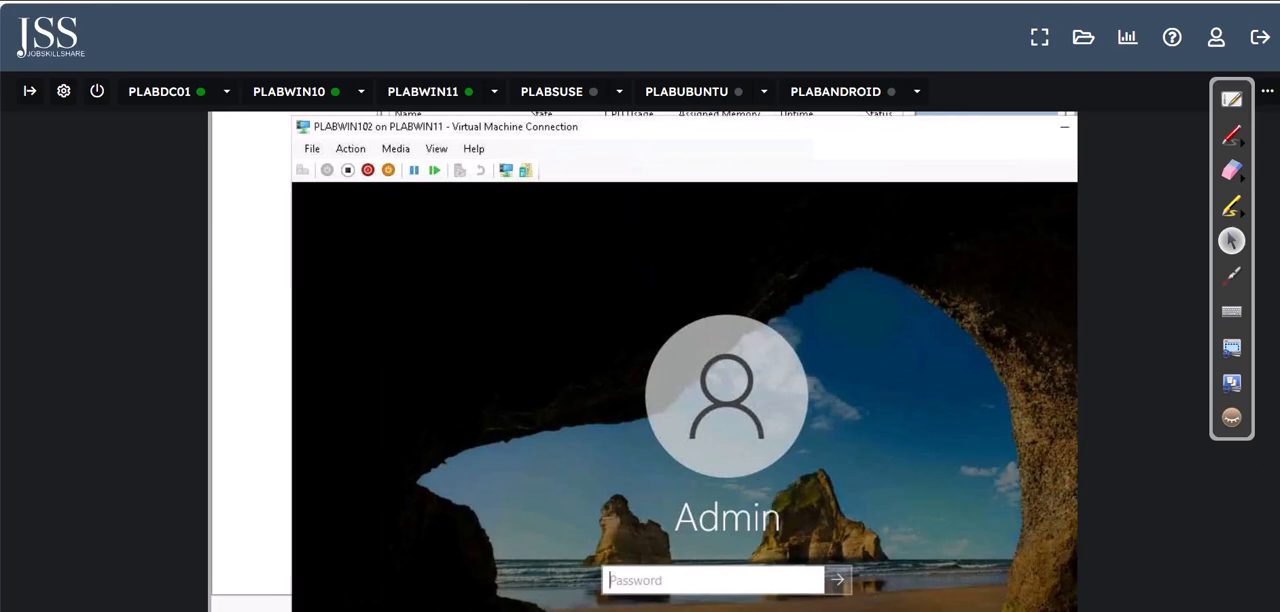
{"action": "scroll", "coordinate": [1065, 210], "scroll_direction": "up", "scroll_amount": 1}
{"action": "left_click_drag", "start_coordinate": [1013, 186], "coordinate": [800, 151]}
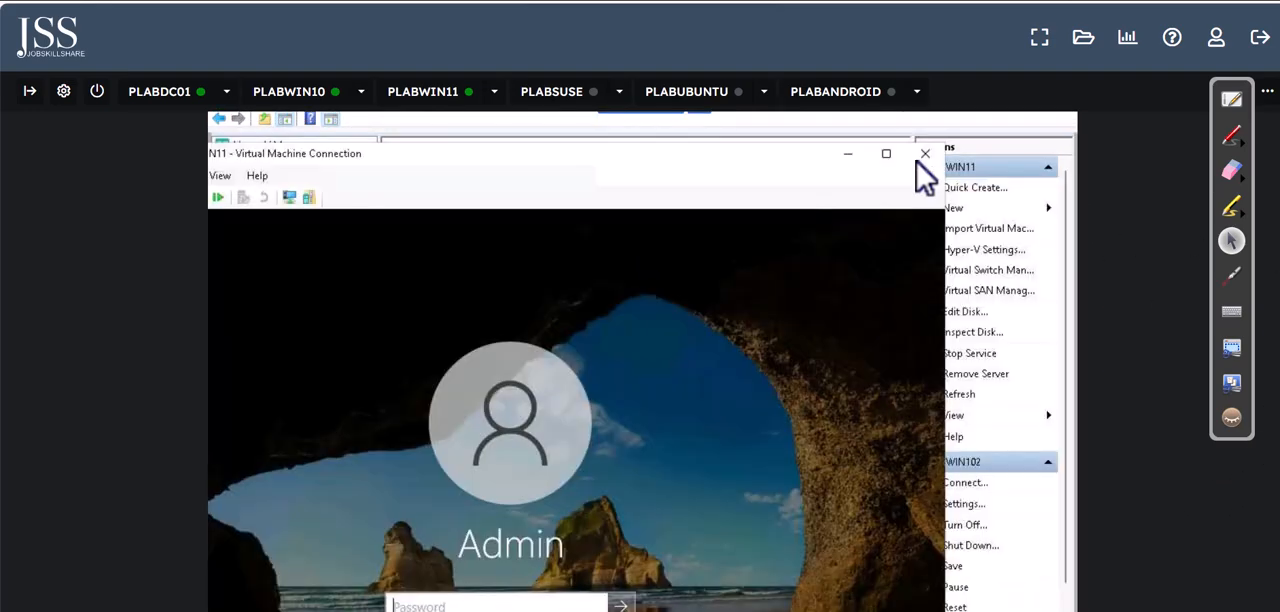
{"action": "left_click", "coordinate": [895, 153]}
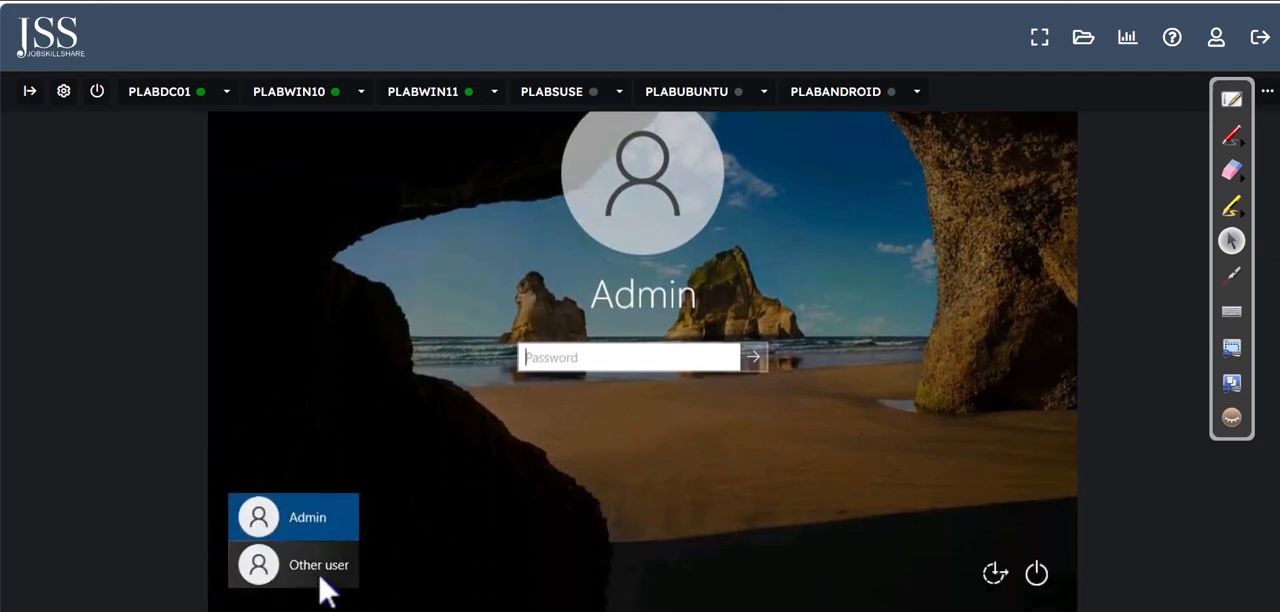
Step: Sign in to PLABWIN102 as another user on the PRACTICELABS domain with the new employee's user name and account password
{"action": "left_click", "coordinate": [319, 574]}
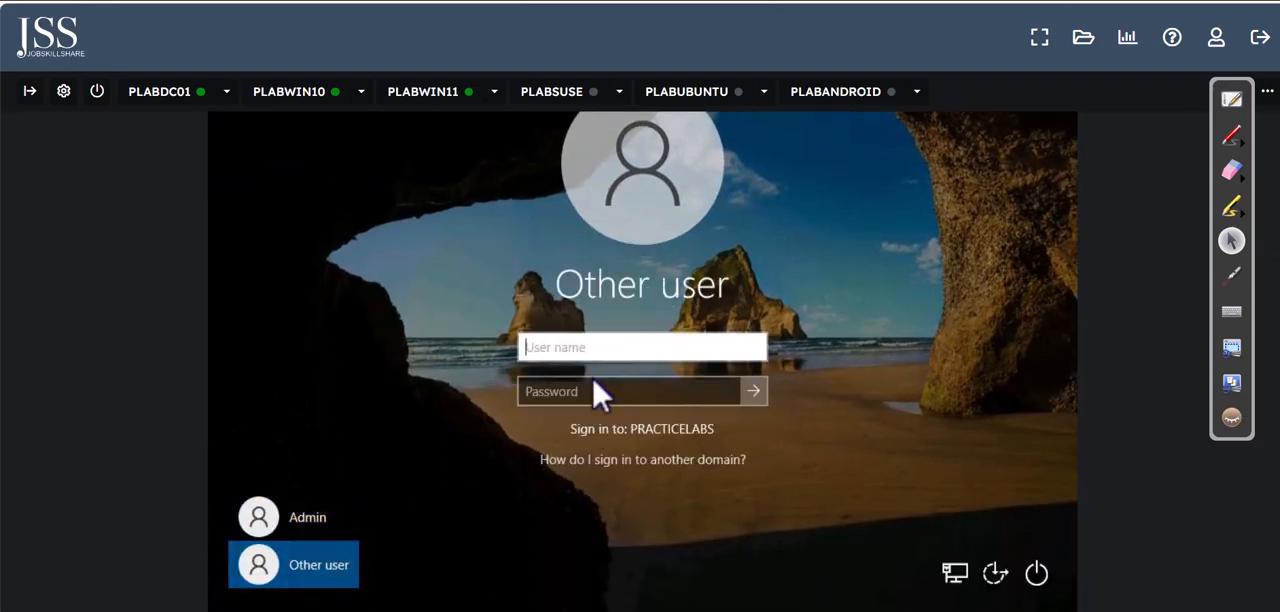
{"action": "type", "text": "jame"}
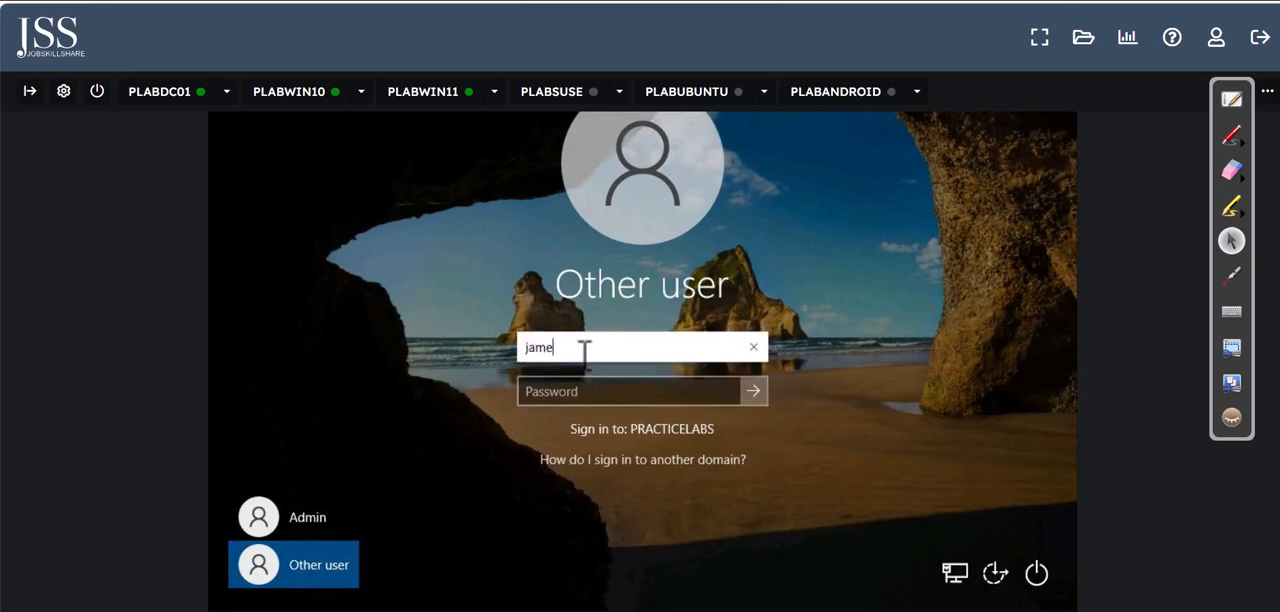
{"action": "type", "text": "s"}
{"action": "key", "text": "Tab"}
{"action": "type", "text": "••"}
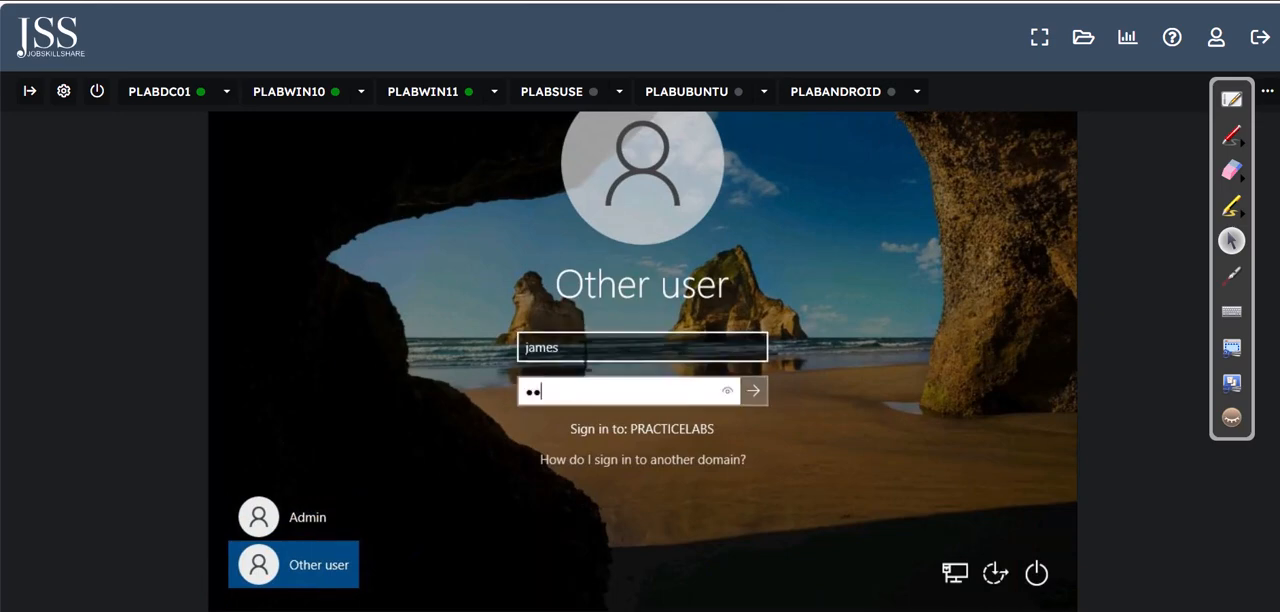
{"action": "key", "text": "Return"}
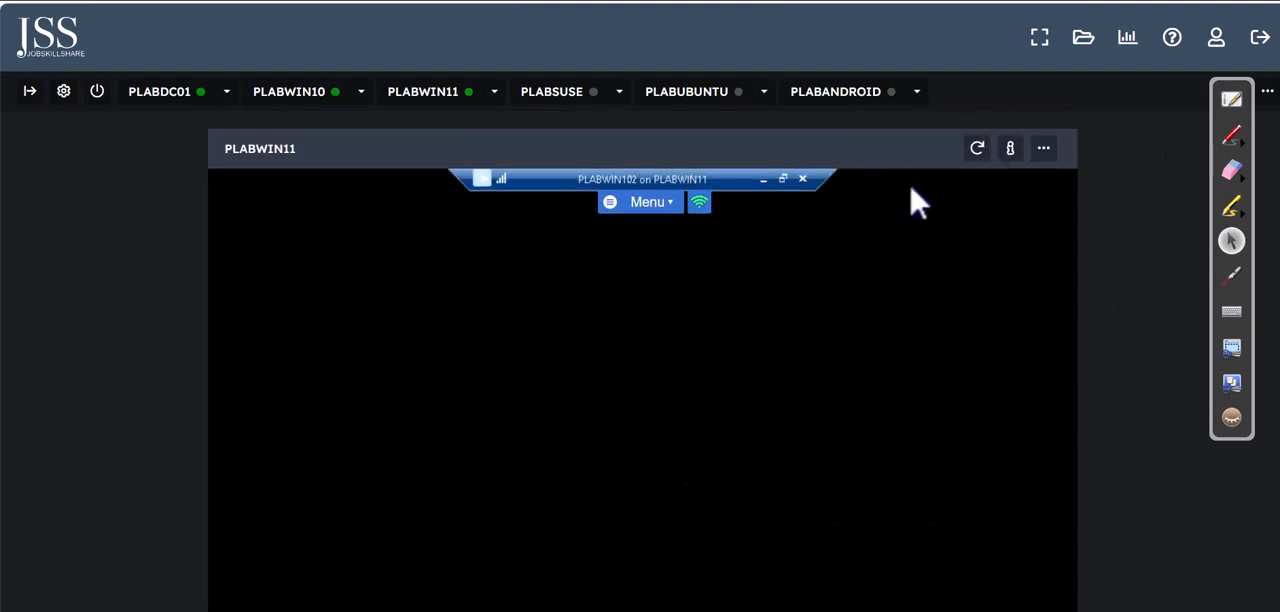
{"action": "left_click", "coordinate": [1041, 150]}
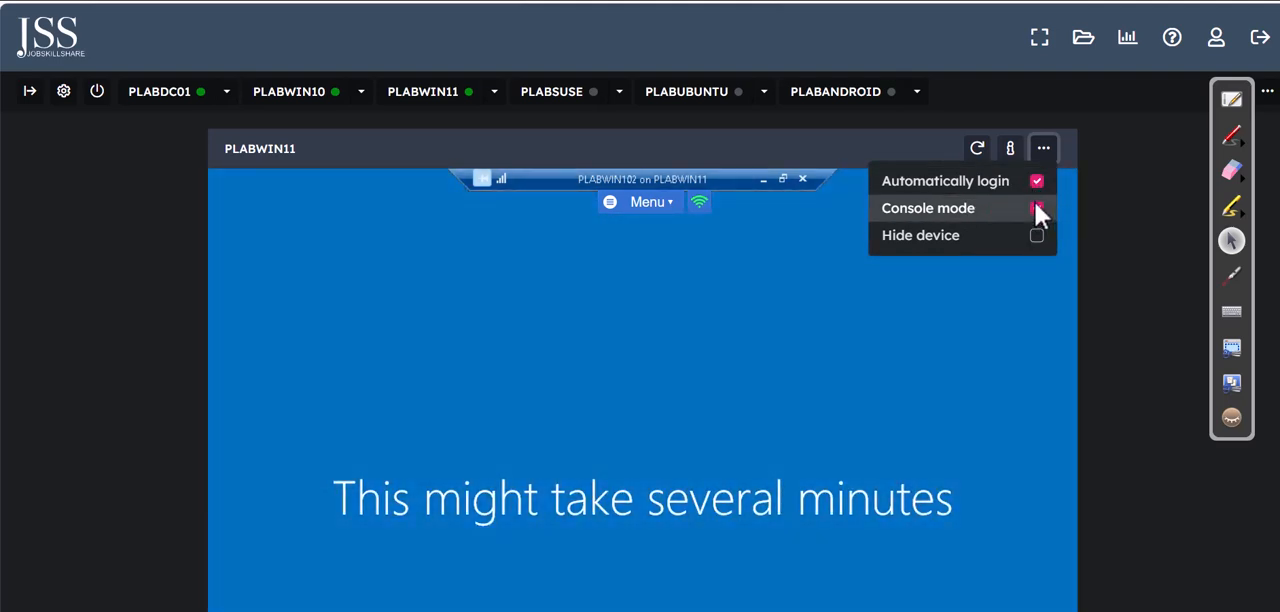
{"action": "left_click", "coordinate": [1147, 244]}
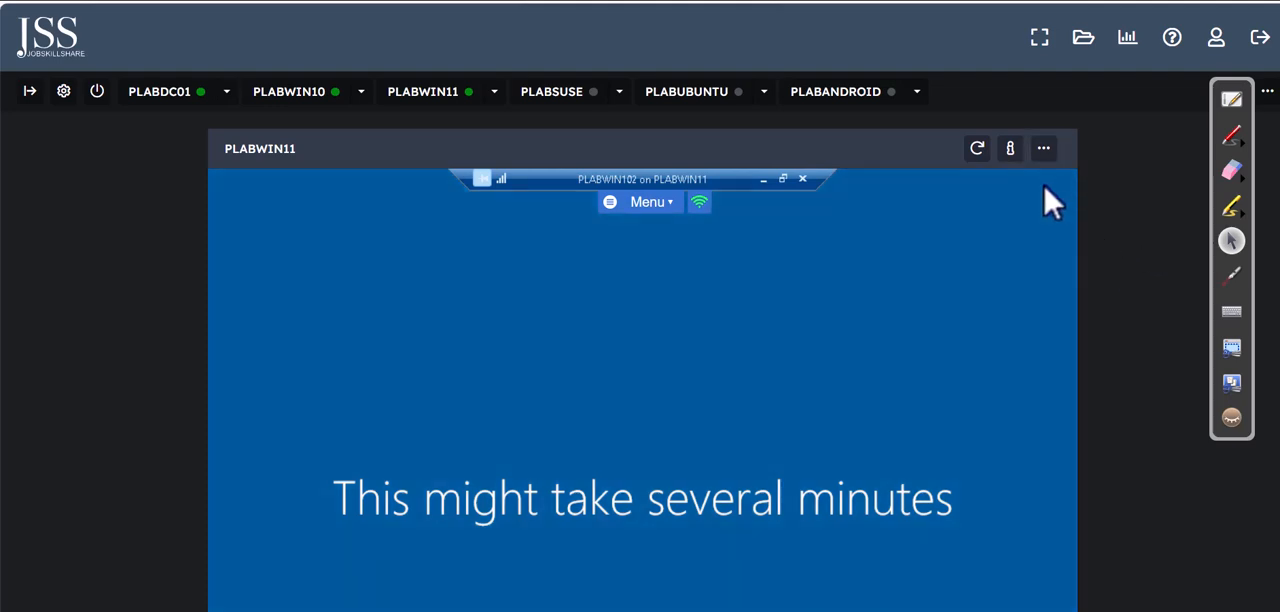
{"action": "left_click_drag", "start_coordinate": [1278, 240], "coordinate": [1278, 200]}
{"action": "left_click", "coordinate": [1044, 150]}
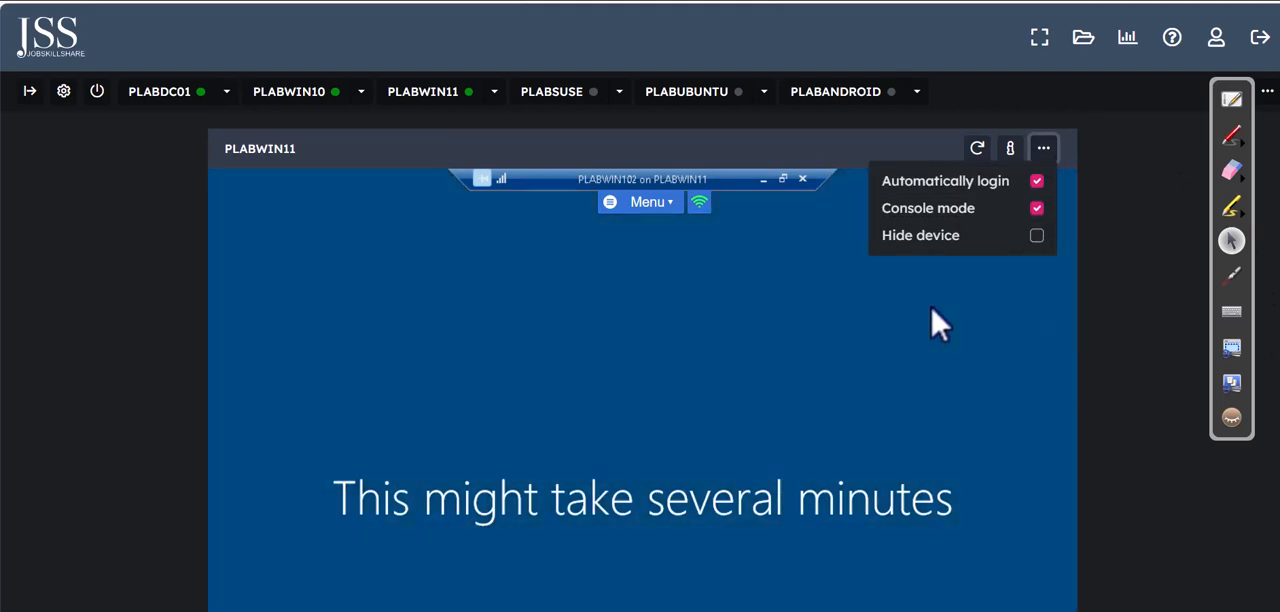
{"action": "left_click_drag", "start_coordinate": [1278, 260], "coordinate": [1278, 460]}
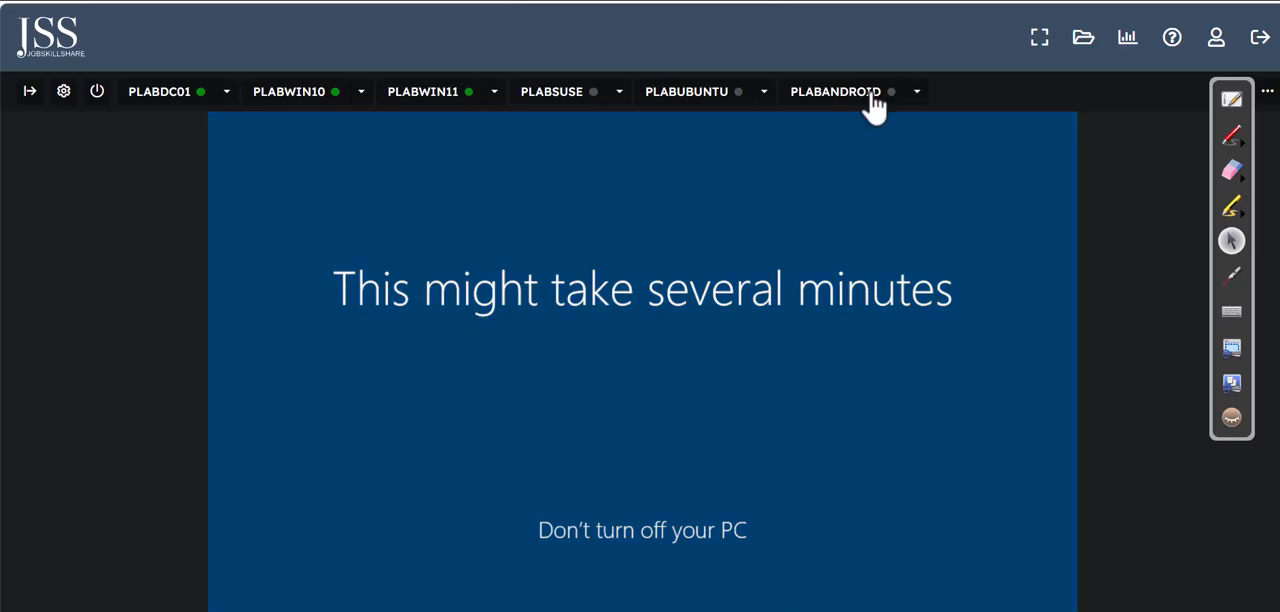
Step: On the ticket list, mark the employee's name, Active Directory and PLABWIN102 in Ticket 1, and tick the ticket off
{"action": "left_click", "coordinate": [1229, 101]}
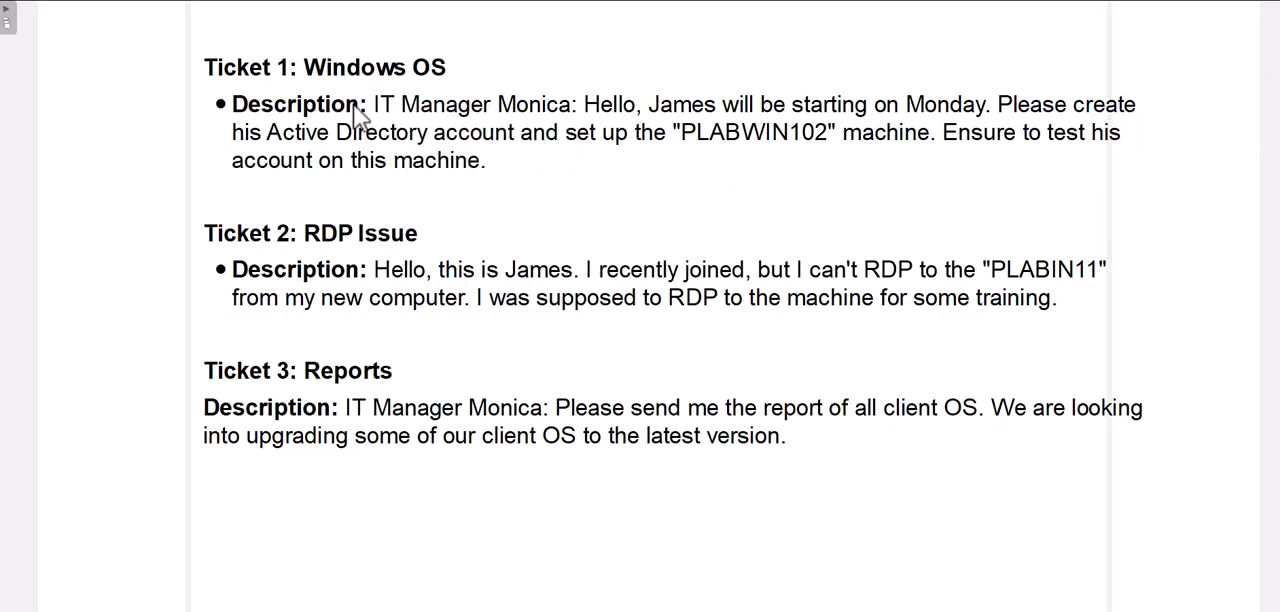
{"action": "left_click_drag", "start_coordinate": [668, 90], "coordinate": [677, 80]}
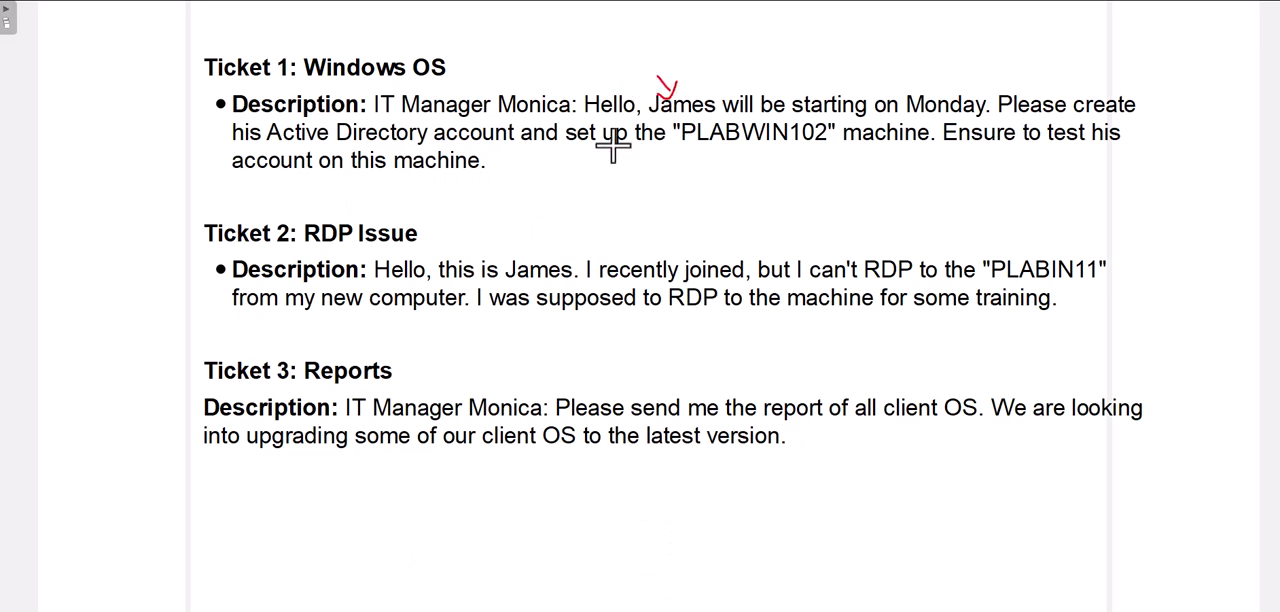
{"action": "left_click_drag", "start_coordinate": [325, 142], "coordinate": [395, 140]}
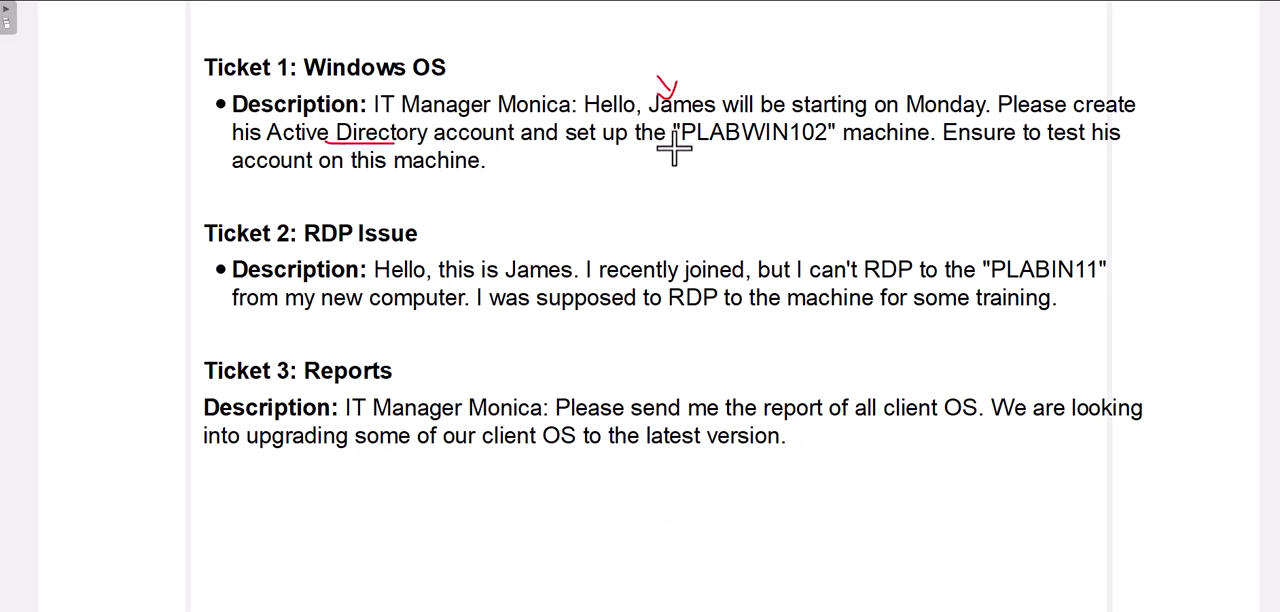
{"action": "left_click_drag", "start_coordinate": [675, 145], "coordinate": [780, 145]}
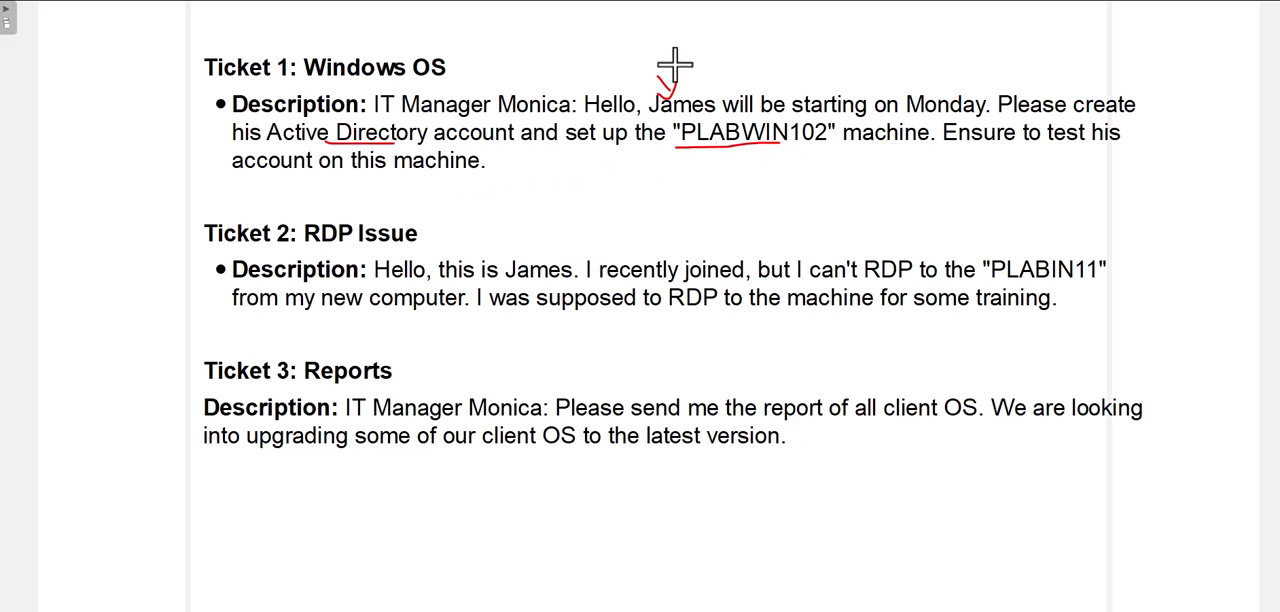
{"action": "left_click_drag", "start_coordinate": [744, 64], "coordinate": [780, 52]}
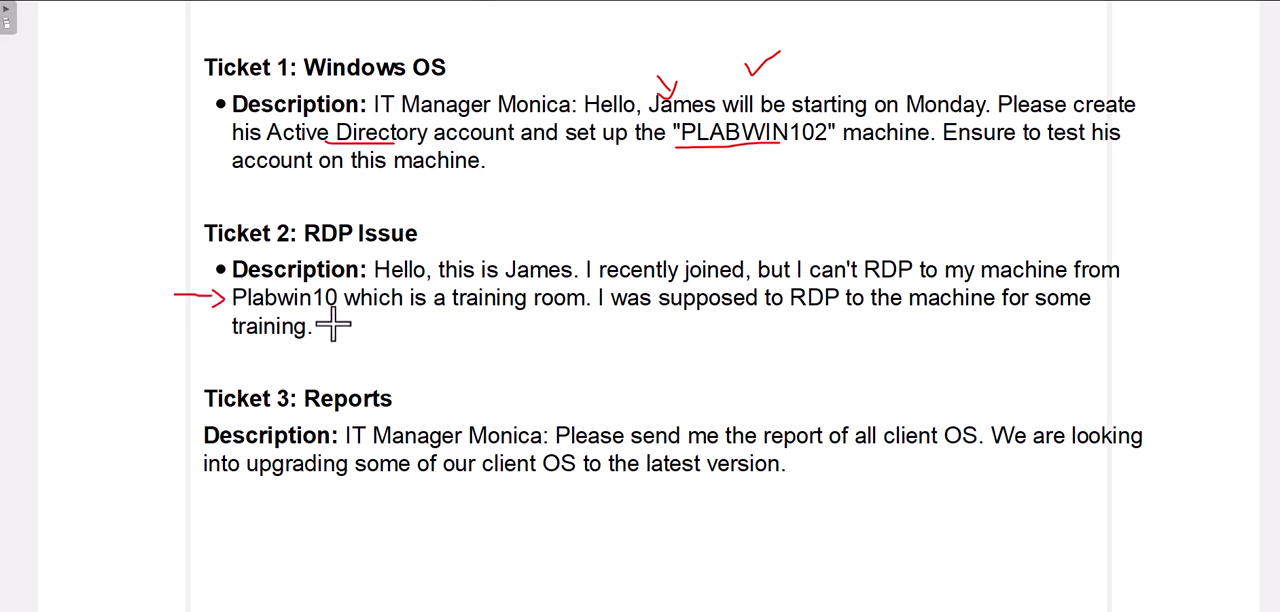
Step: Underline the training room and the request to RDP to the machine in the Ticket 2 description
{"action": "left_click_drag", "start_coordinate": [544, 316], "coordinate": [575, 316]}
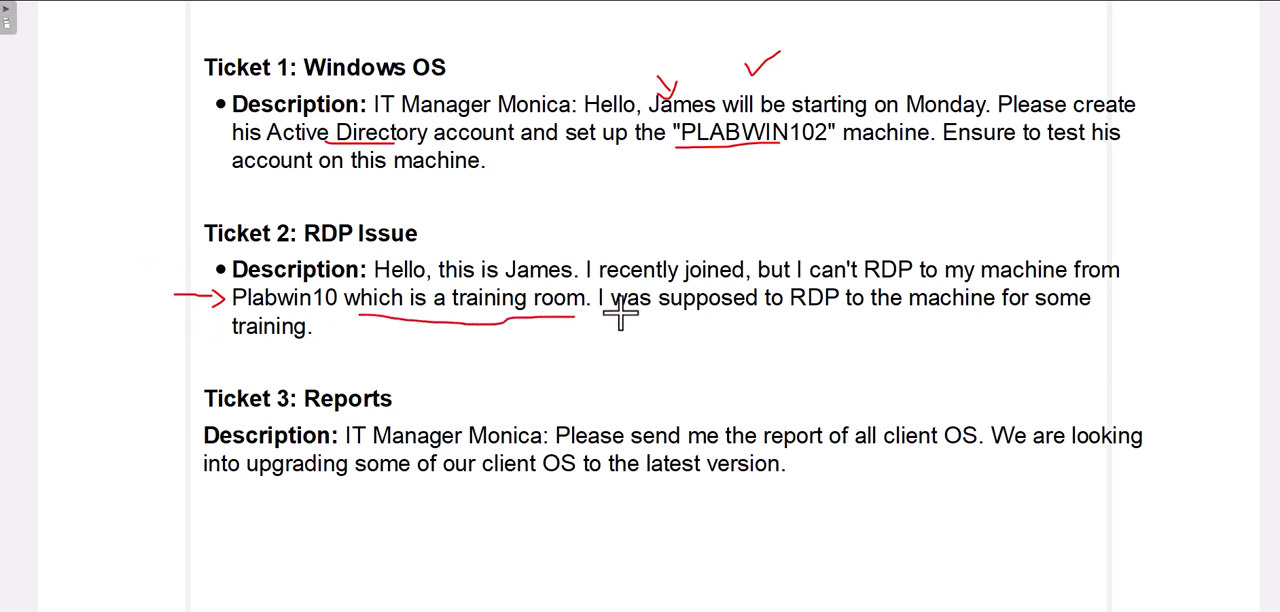
{"action": "left_click_drag", "start_coordinate": [788, 320], "coordinate": [815, 314]}
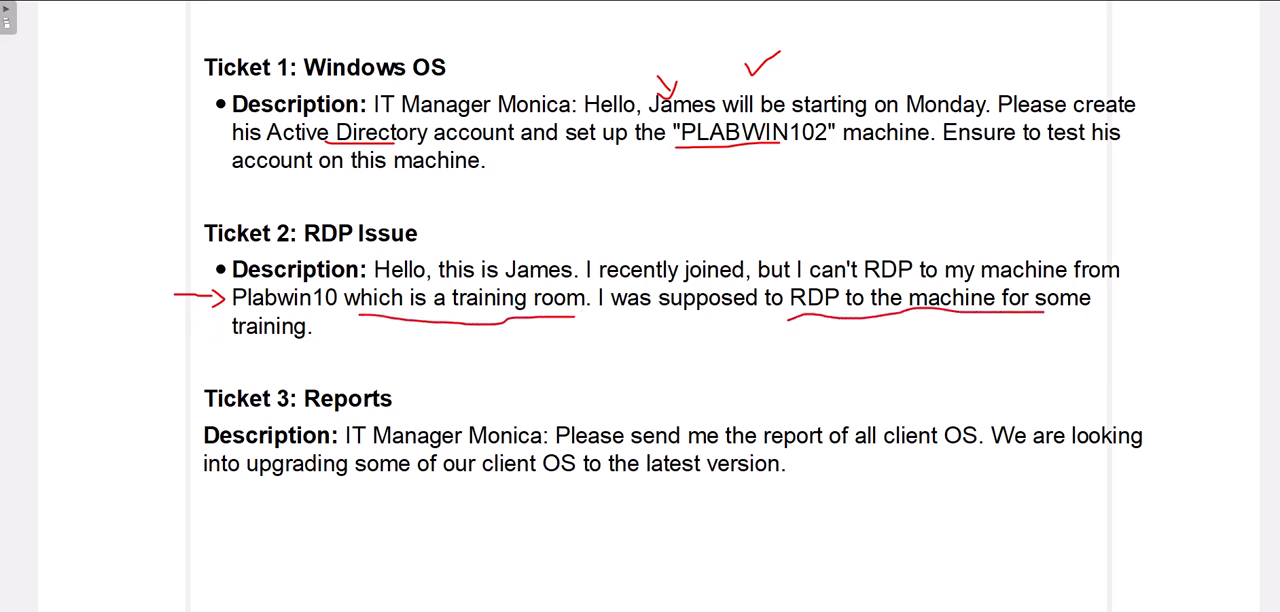
{"action": "left_click_drag", "start_coordinate": [1044, 314], "coordinate": [1103, 319]}
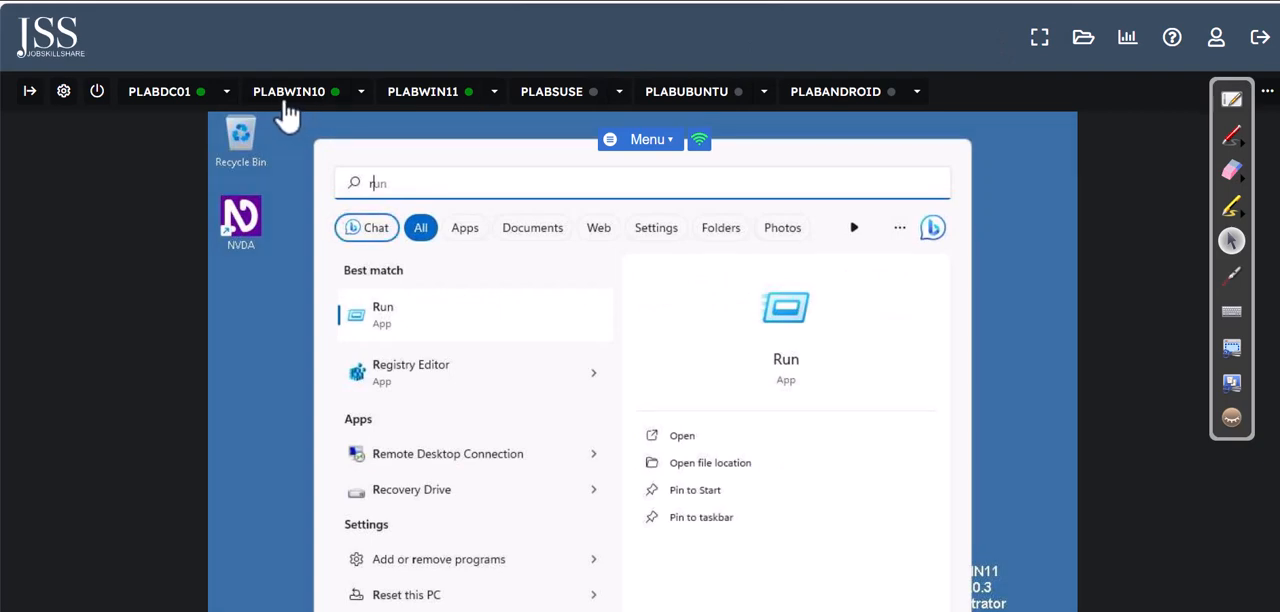
Step: Switch to PLABWIN10, disable its Automatically login option and enable Console mode
{"action": "left_click", "coordinate": [286, 100]}
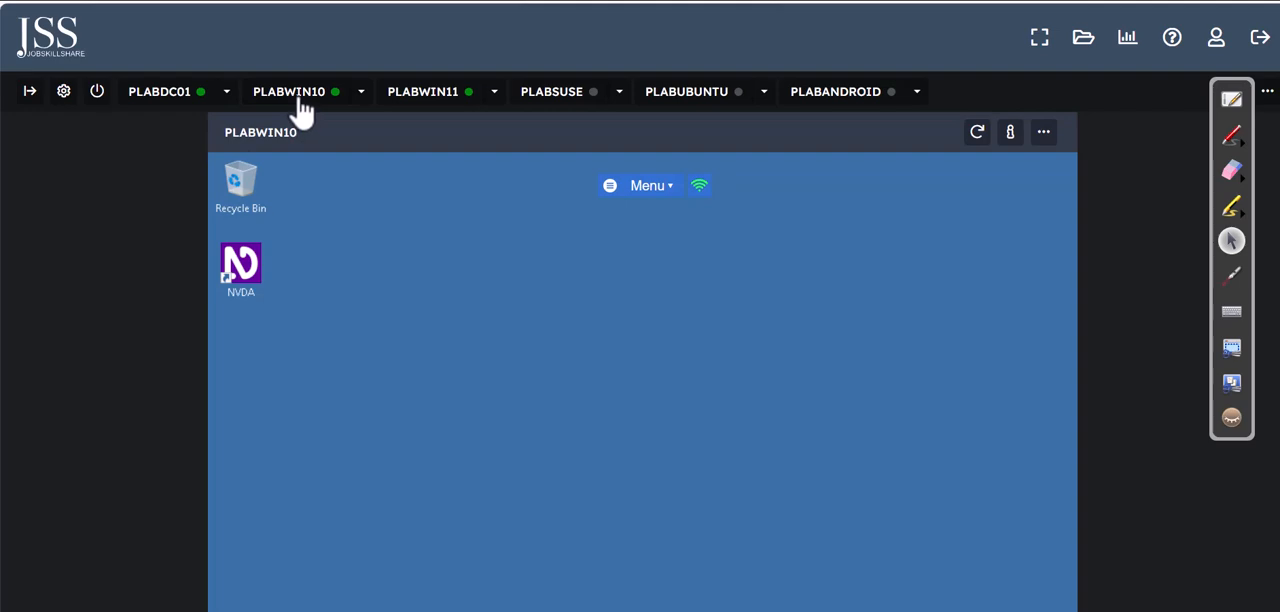
{"action": "left_click", "coordinate": [1042, 142]}
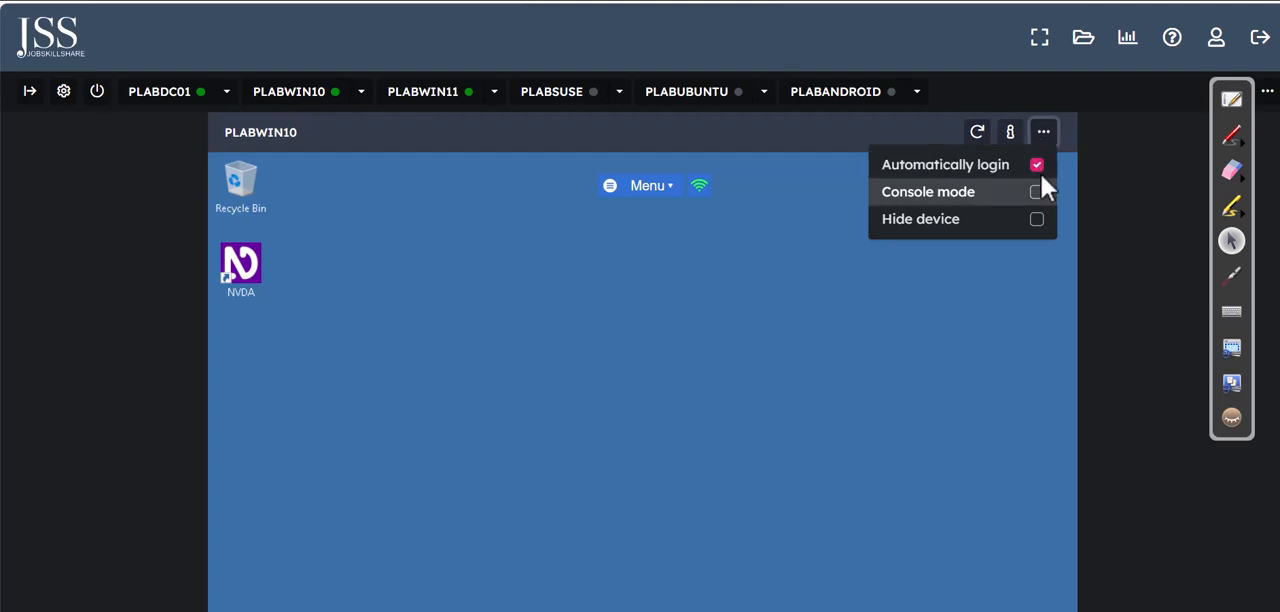
{"action": "left_click", "coordinate": [1038, 166]}
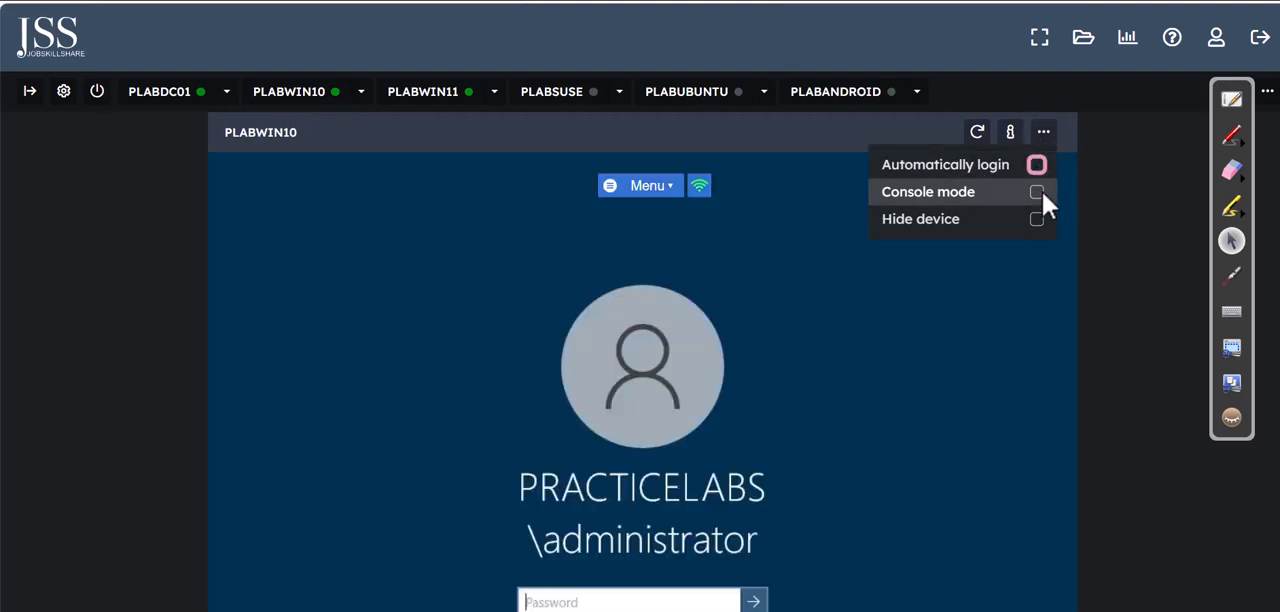
{"action": "left_click", "coordinate": [1038, 192]}
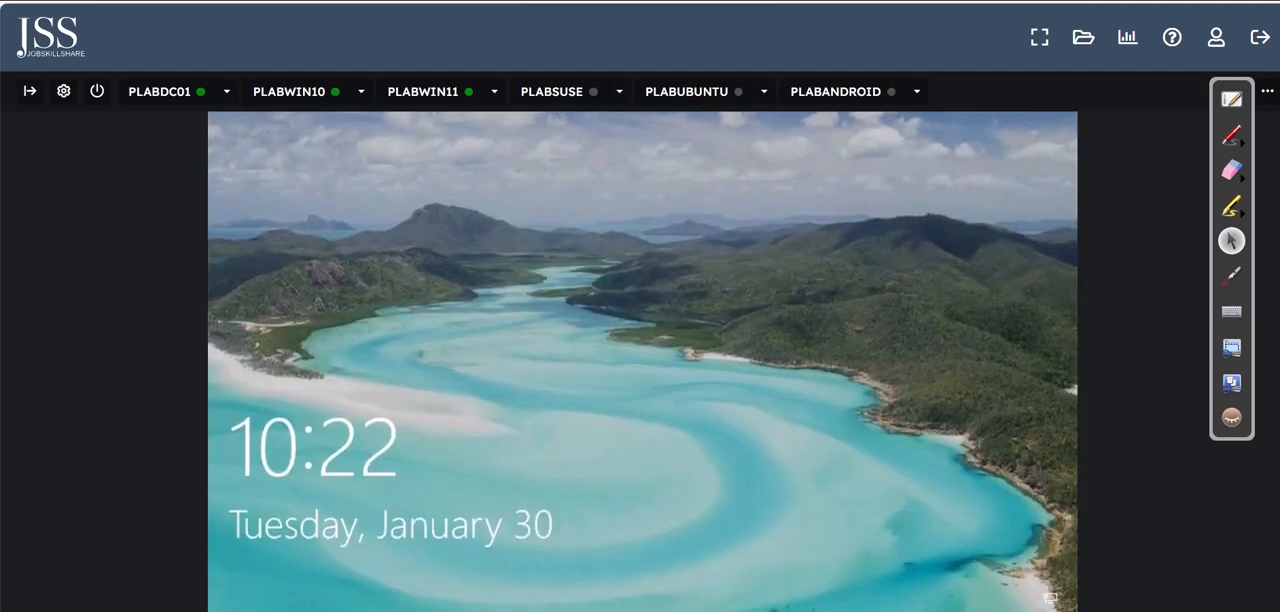
Step: Sign in to PLABWIN10 as another user on the PRACTICELABS domain with the new employee's user name and account password
{"action": "left_click", "coordinate": [557, 396]}
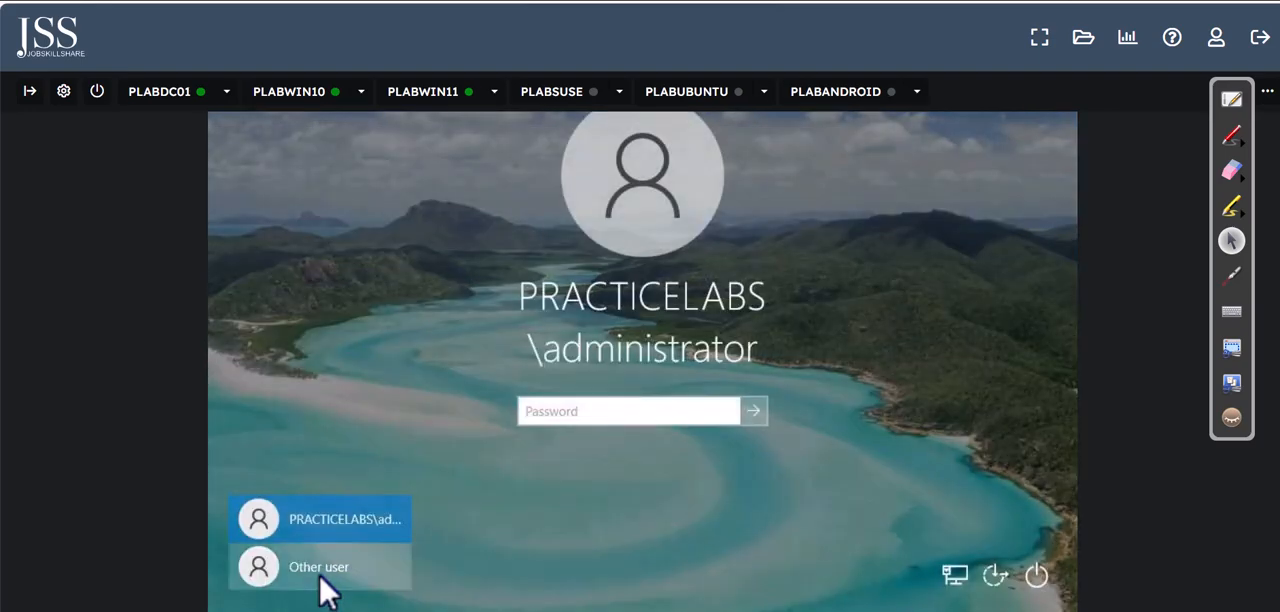
{"action": "left_click", "coordinate": [320, 572]}
{"action": "type", "text": "james"}
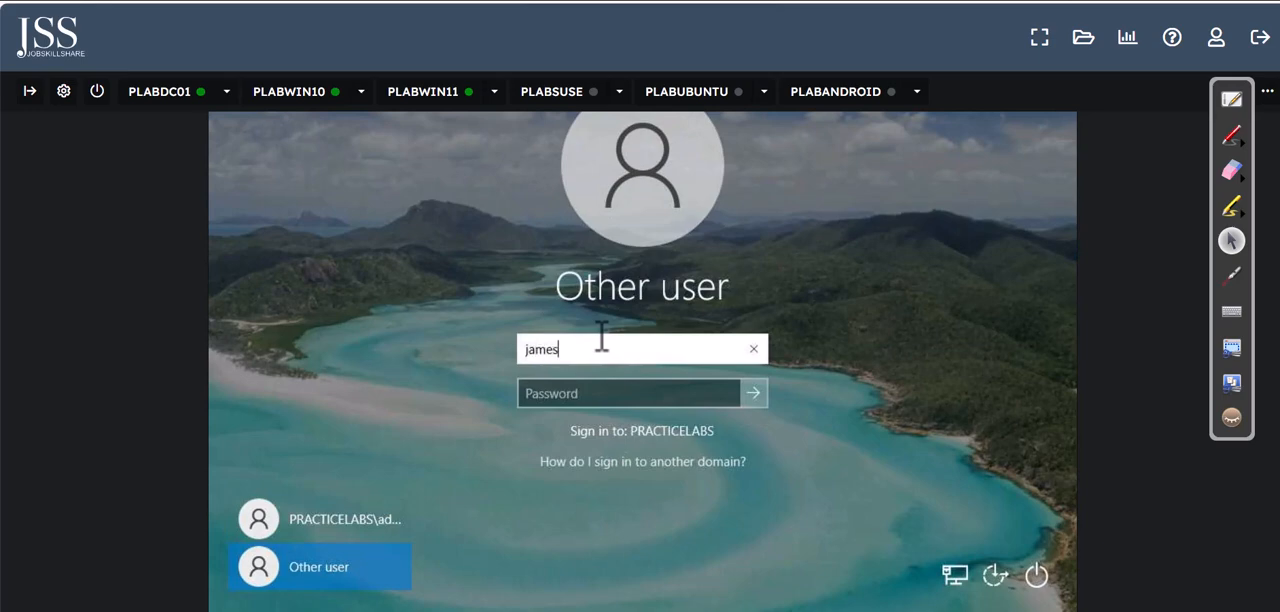
{"action": "key", "text": "Tab"}
{"action": "type", "text": "P"}
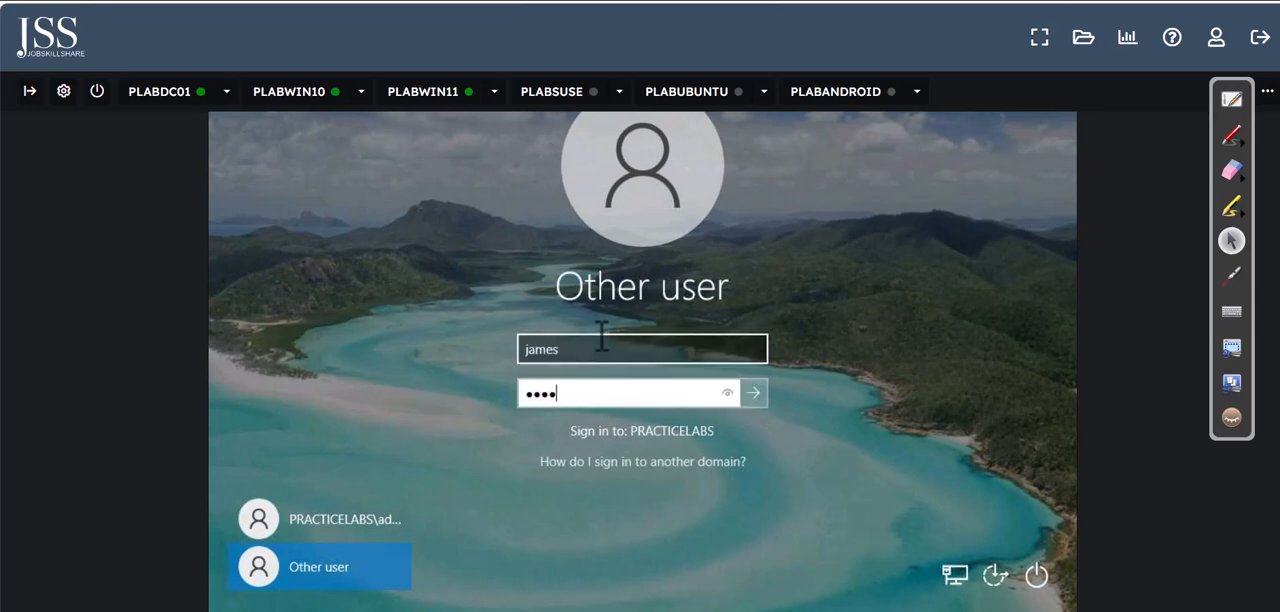
{"action": "key", "text": "BackSpace"}
{"action": "key", "text": "BackSpace"}
{"action": "key", "text": "BackSpace"}
{"action": "key", "text": "BackSpace"}
{"action": "type", "text": "Pas"}
{"action": "key", "text": "Return"}
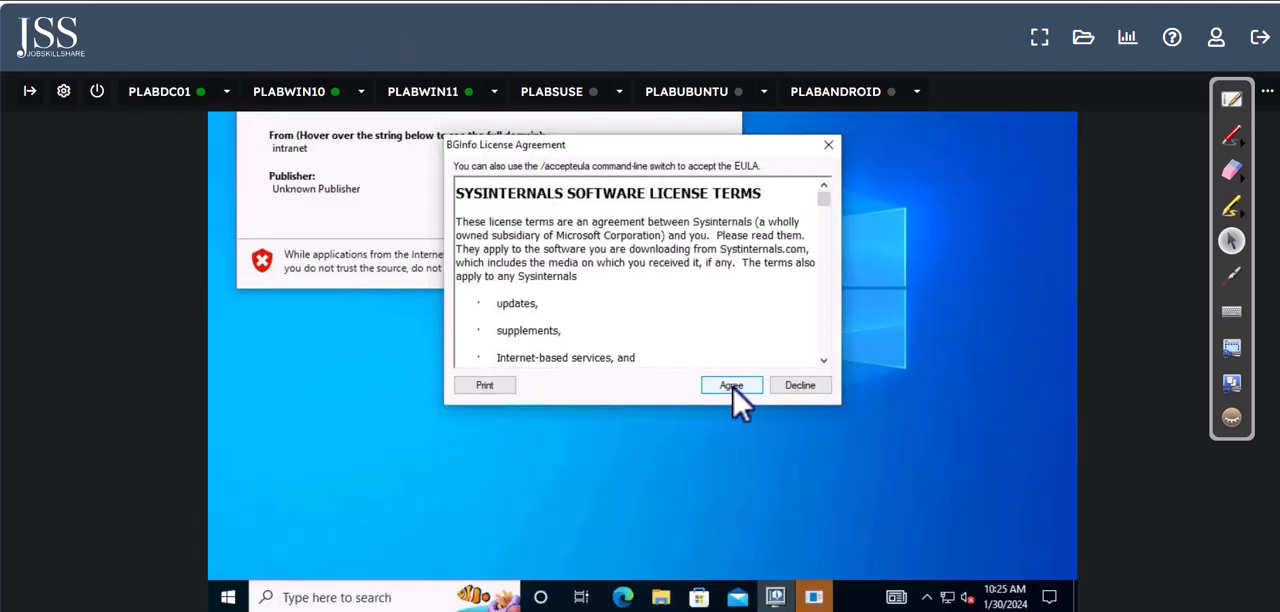
Step: Close the BGInfo license agreement without accepting it, and decline the application installation from the unknown publisher
{"action": "left_click", "coordinate": [829, 147]}
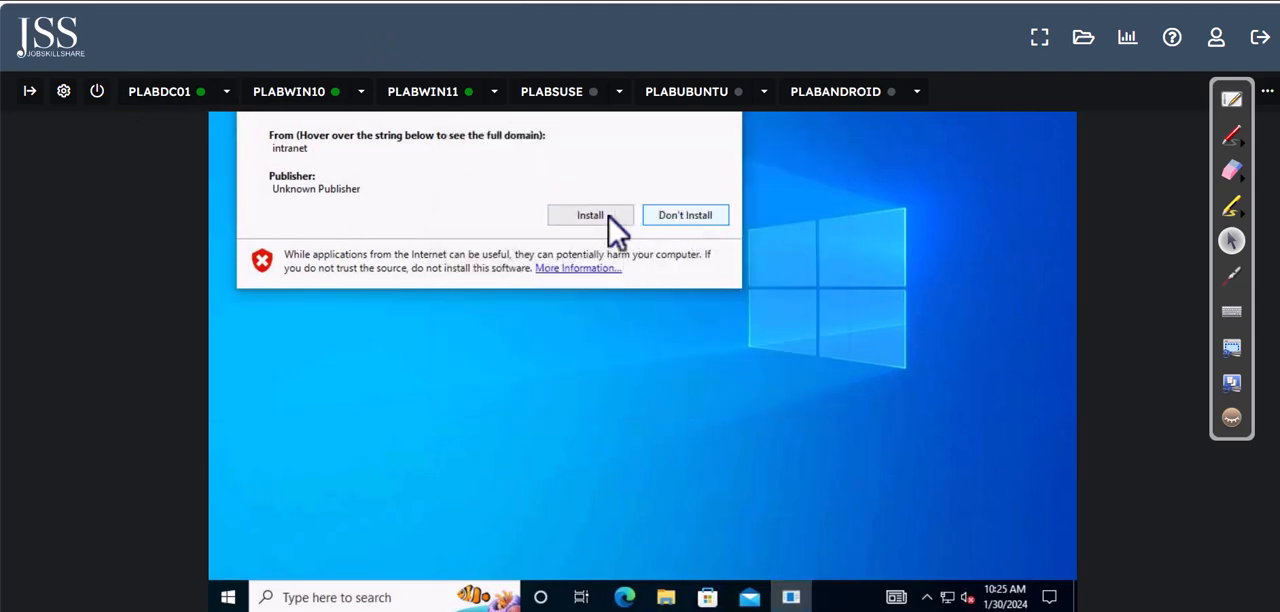
{"action": "left_click", "coordinate": [690, 216]}
Step: Try to connect from PLABWIN10 to plabwin102 with Remote Desktop Connection, and dismiss the connection error
{"action": "left_click", "coordinate": [373, 595]}
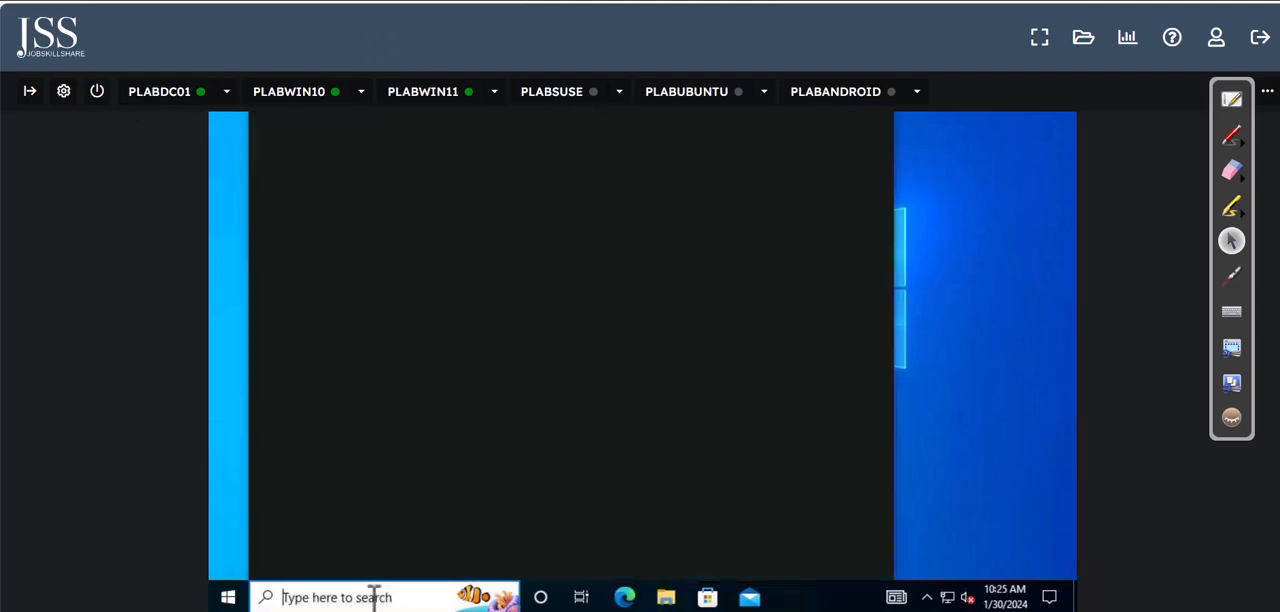
{"action": "type", "text": "rd"}
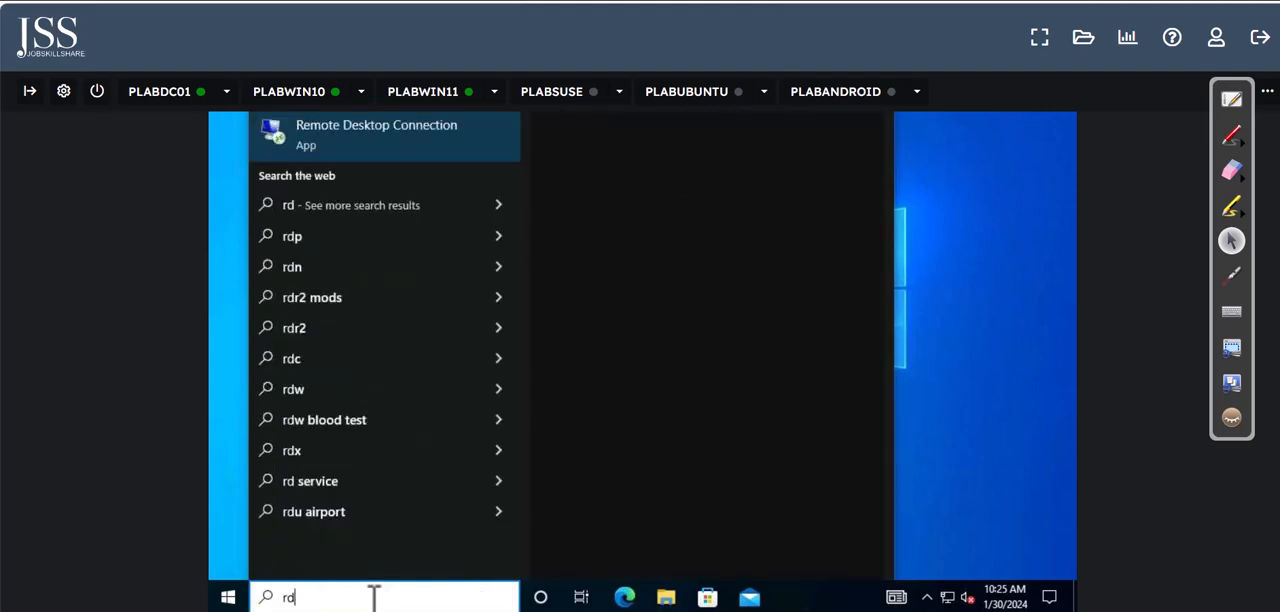
{"action": "type", "text": "p"}
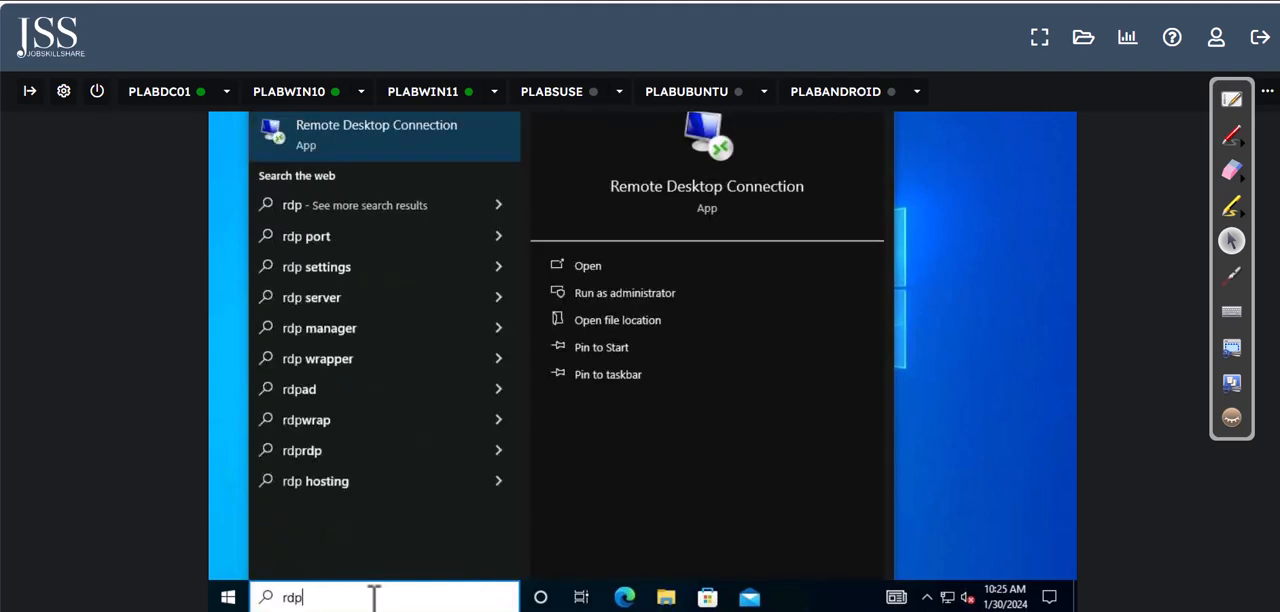
{"action": "left_click", "coordinate": [366, 143]}
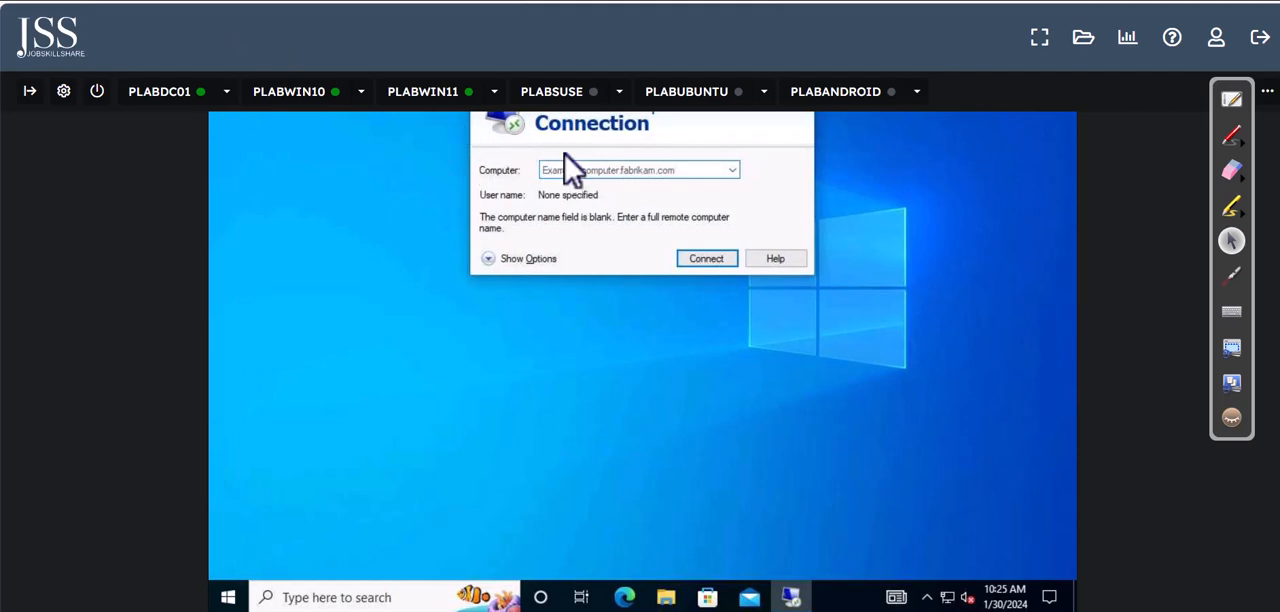
{"action": "left_click", "coordinate": [578, 170]}
{"action": "type", "text": "plabwin102"}
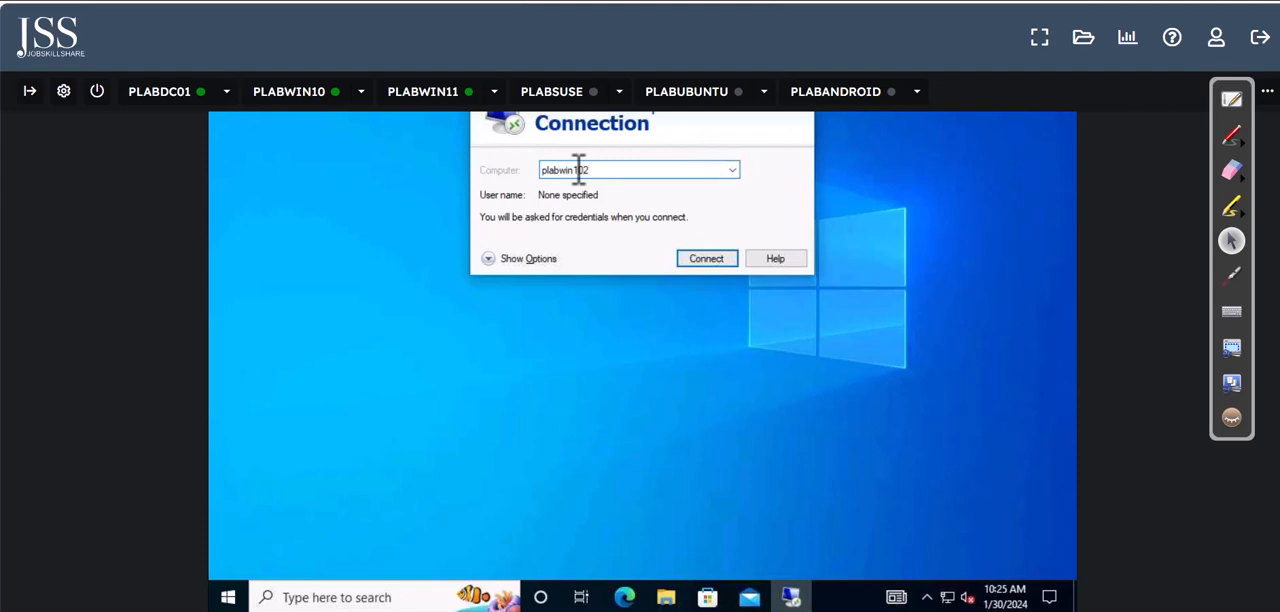
{"action": "key", "text": "Return"}
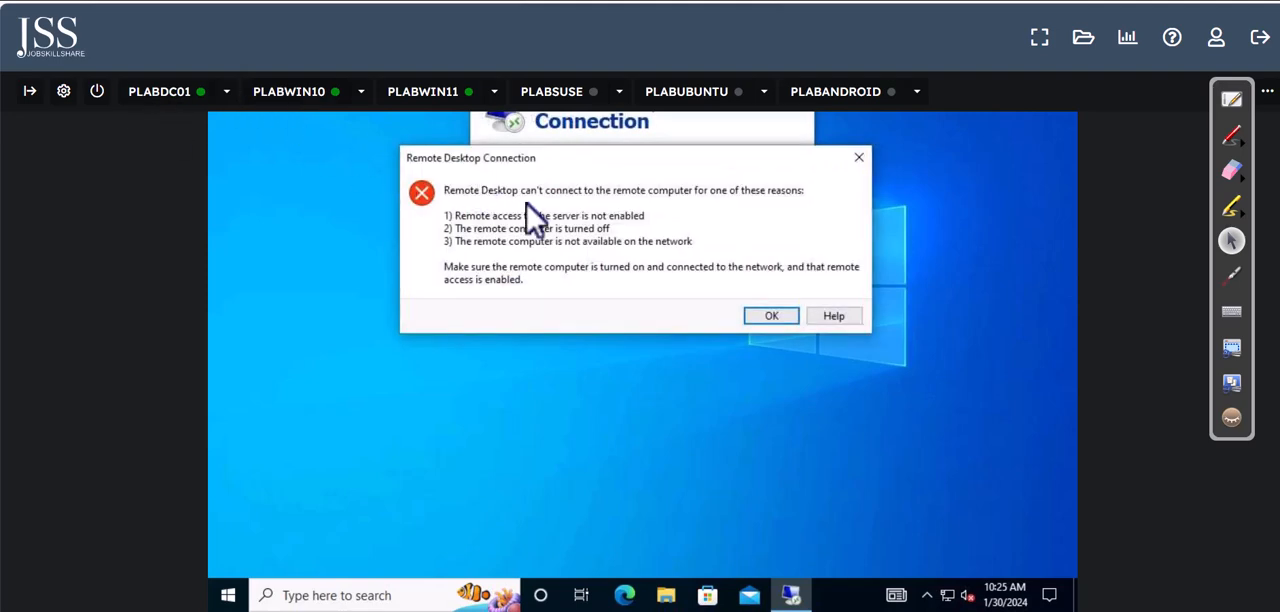
{"action": "left_click", "coordinate": [768, 318]}
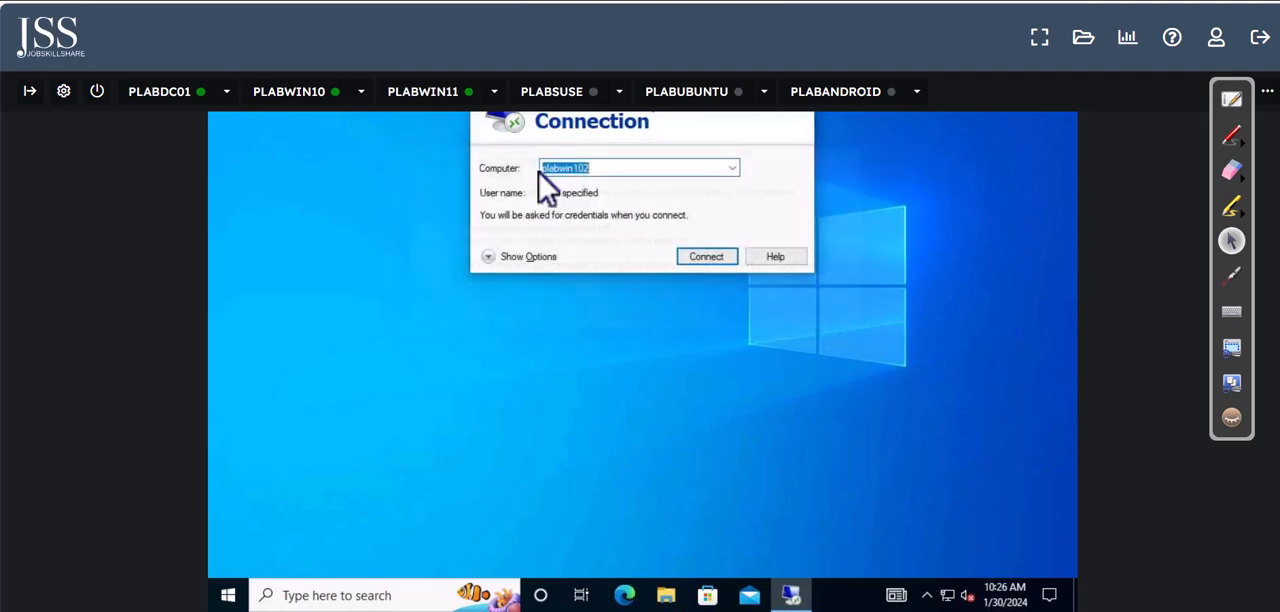
Step: Switch to PLABWIN11 and sign in to the PLABWIN102 virtual machine with the new employee's account password
{"action": "left_click", "coordinate": [445, 95]}
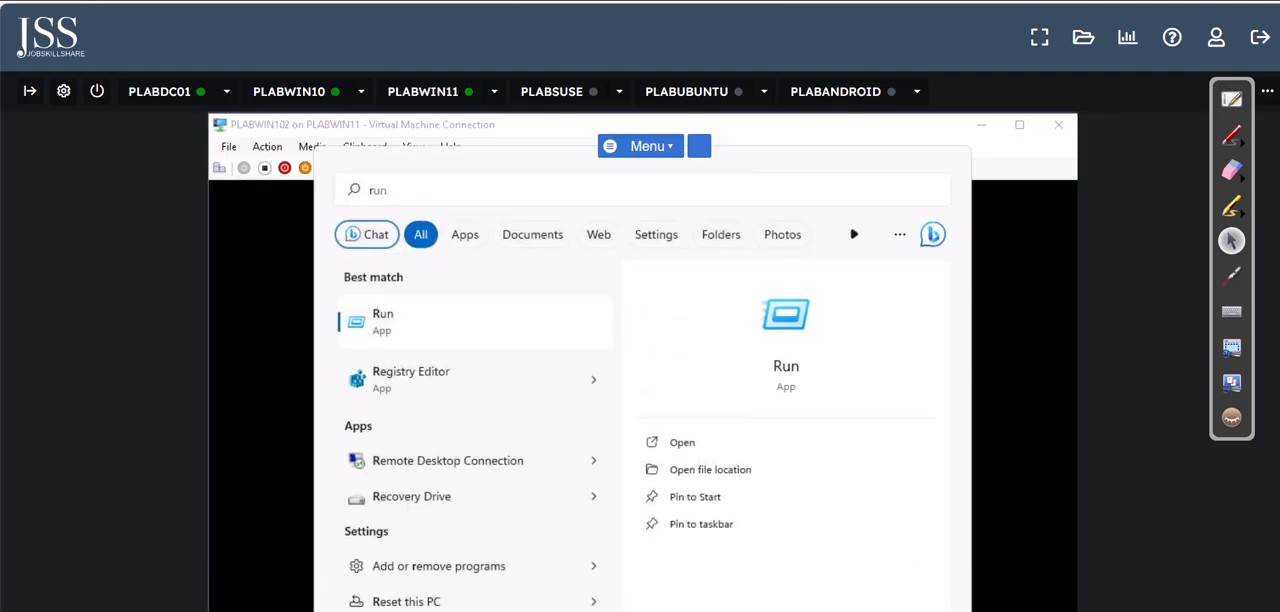
{"action": "left_click", "coordinate": [941, 190]}
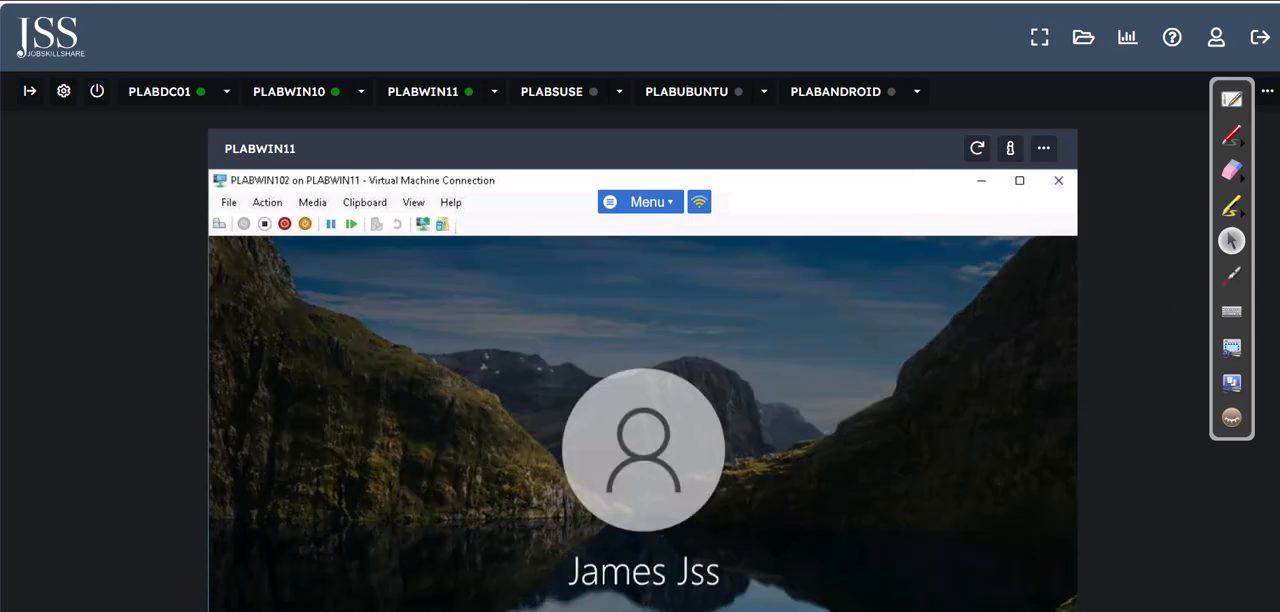
{"action": "scroll", "coordinate": [643, 361], "scroll_direction": "down", "scroll_amount": 2}
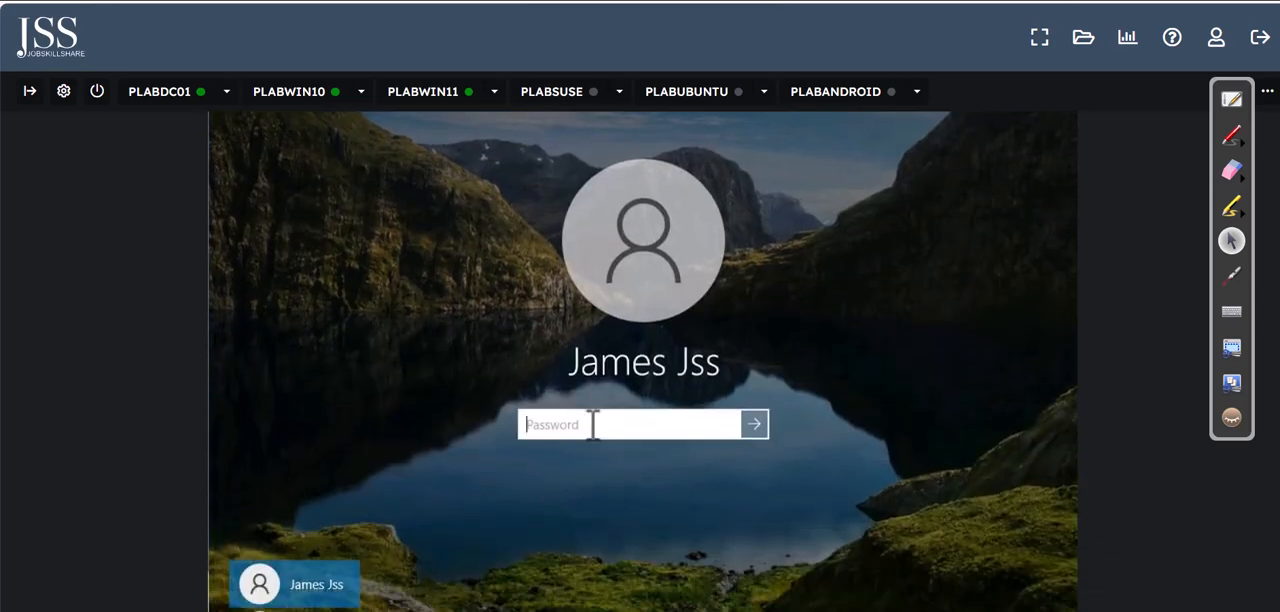
{"action": "type", "text": "Pas"}
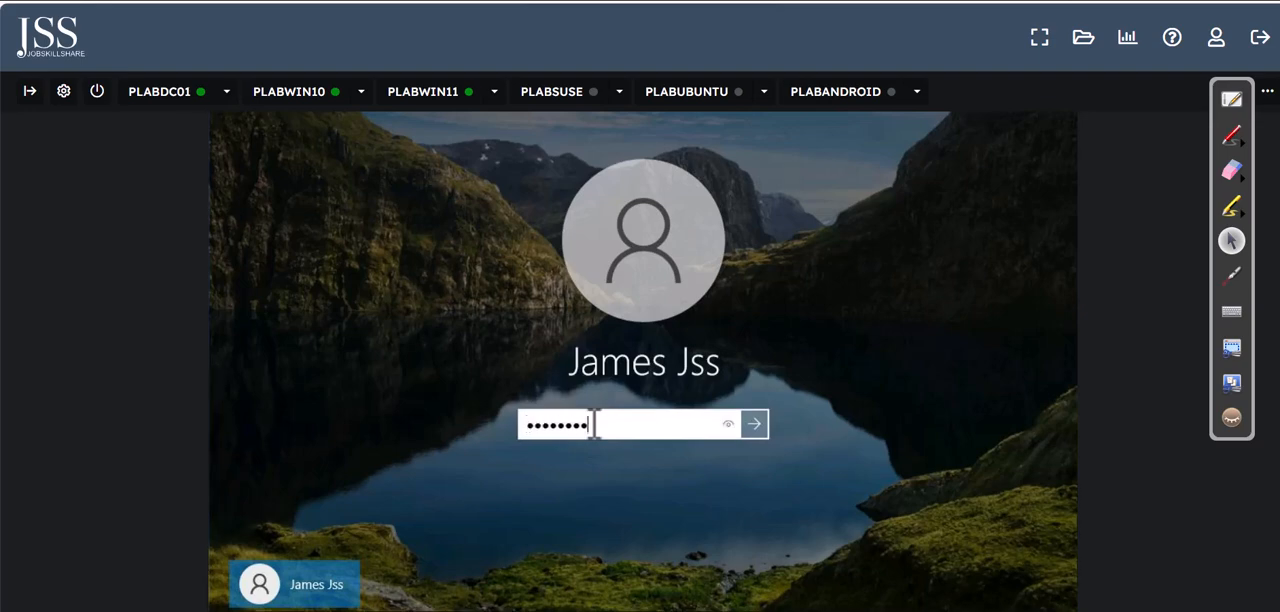
{"action": "type", "text": "sword123"}
{"action": "key", "text": "Return"}
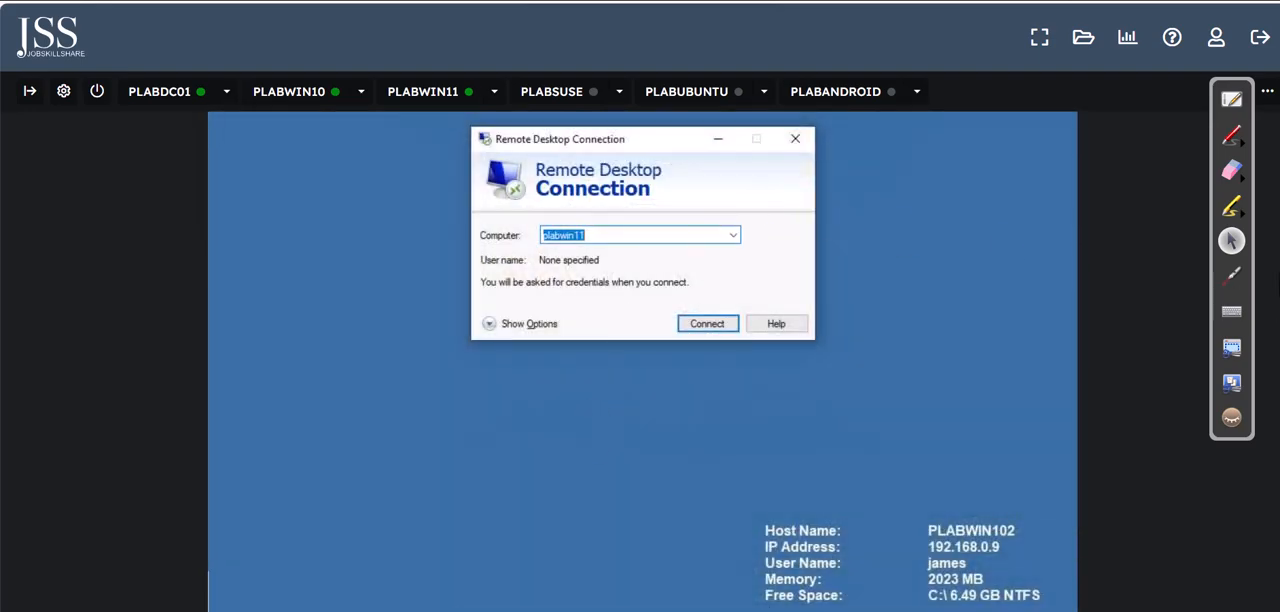
Step: Close the Remote Desktop Connection window on PLABWIN102 and maximize the virtual machine window
{"action": "left_click", "coordinate": [797, 292]}
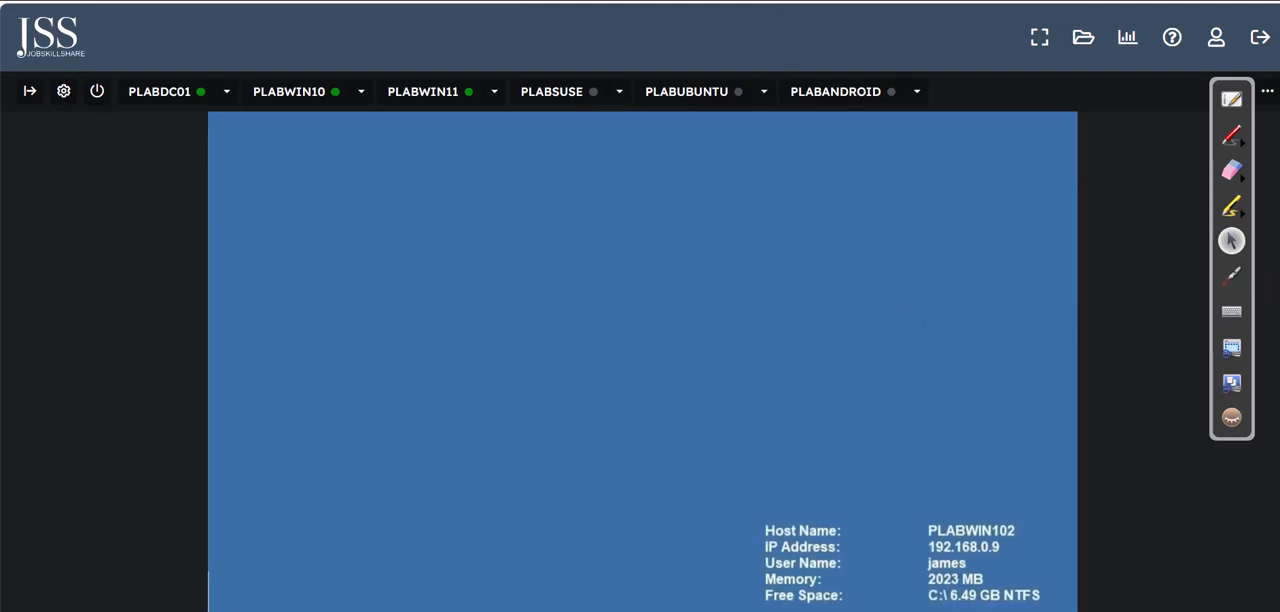
{"action": "scroll", "coordinate": [1099, 163], "scroll_direction": "up", "scroll_amount": 3}
{"action": "left_click", "coordinate": [1019, 171]}
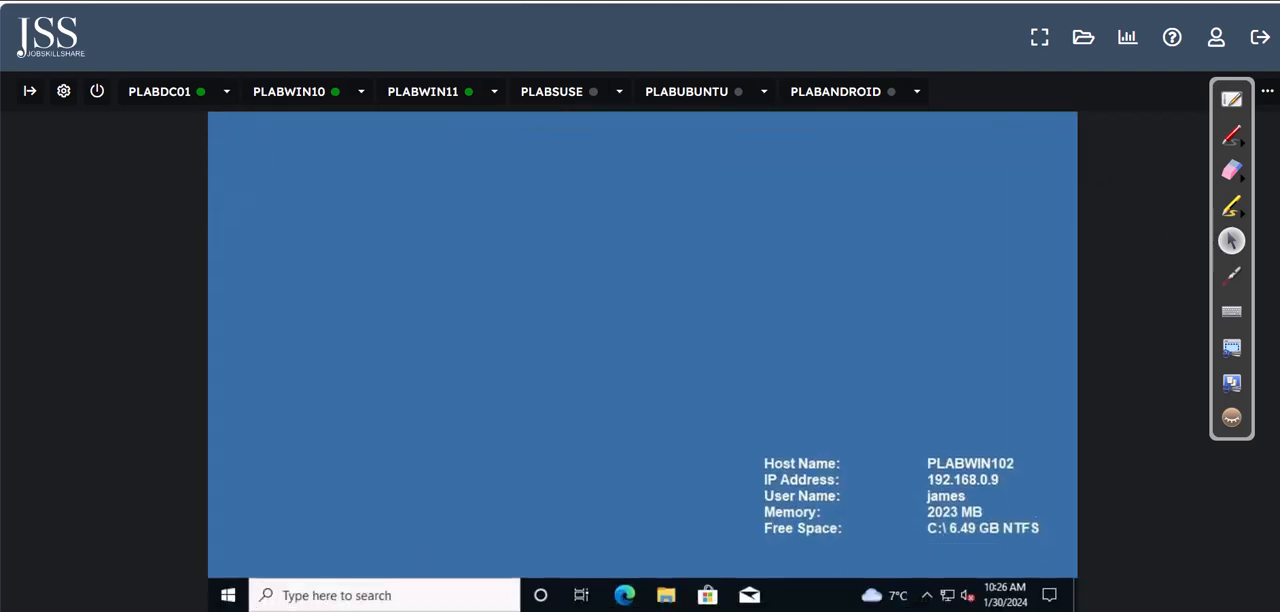
Step: Open Advanced system settings from the related settings on PLABWIN102's System About page
{"action": "left_click", "coordinate": [393, 595]}
{"action": "right_click", "coordinate": [228, 595]}
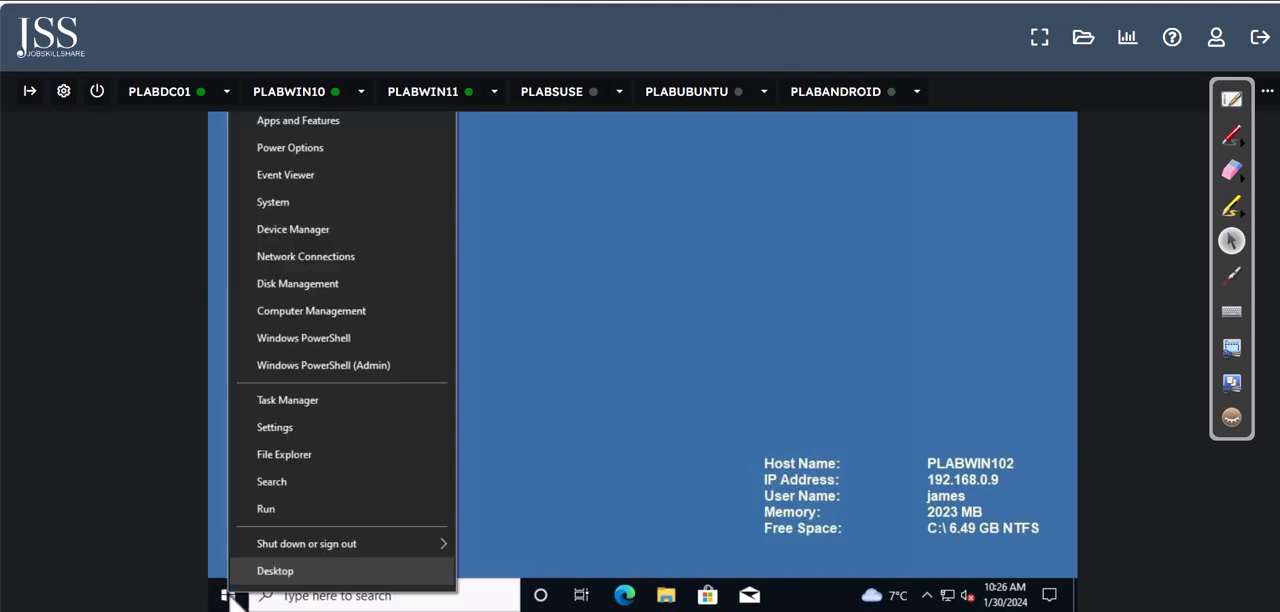
{"action": "left_click", "coordinate": [300, 206]}
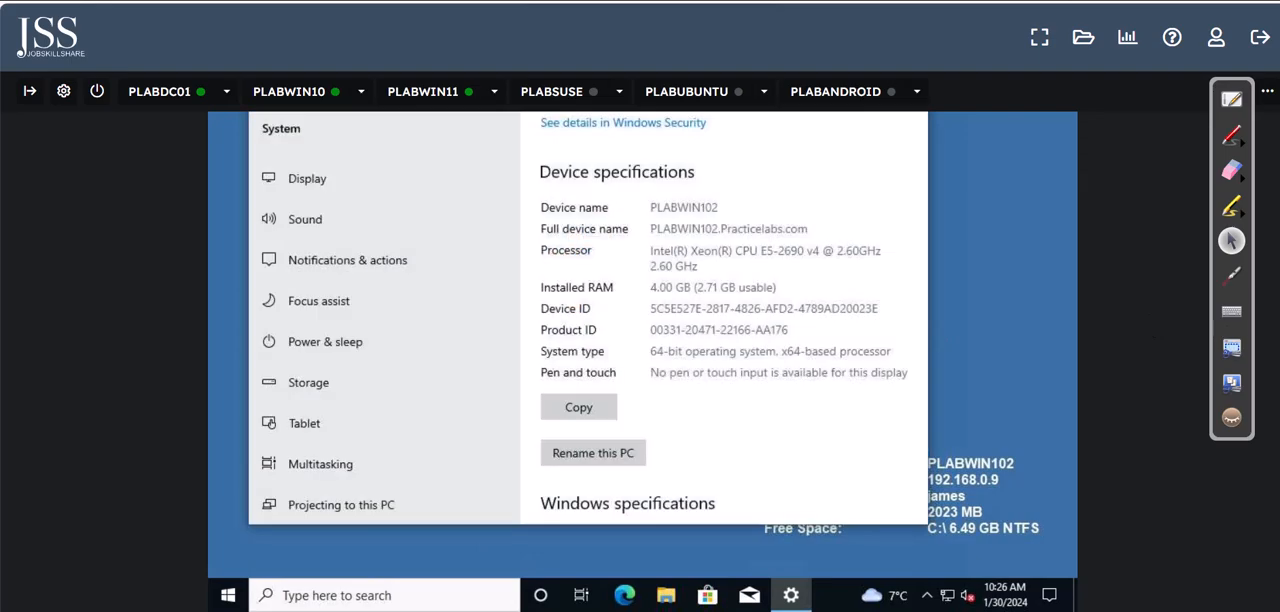
{"action": "scroll", "coordinate": [814, 372], "scroll_direction": "down", "scroll_amount": 5}
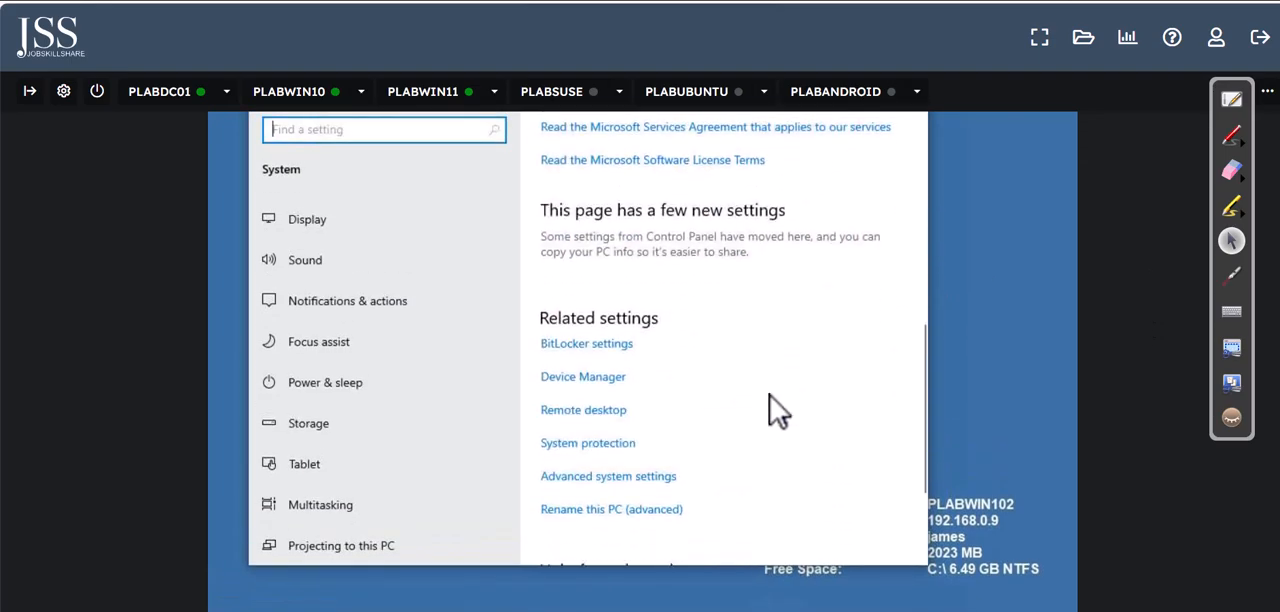
{"action": "scroll", "coordinate": [770, 410], "scroll_direction": "down", "scroll_amount": 3}
{"action": "left_click", "coordinate": [590, 302]}
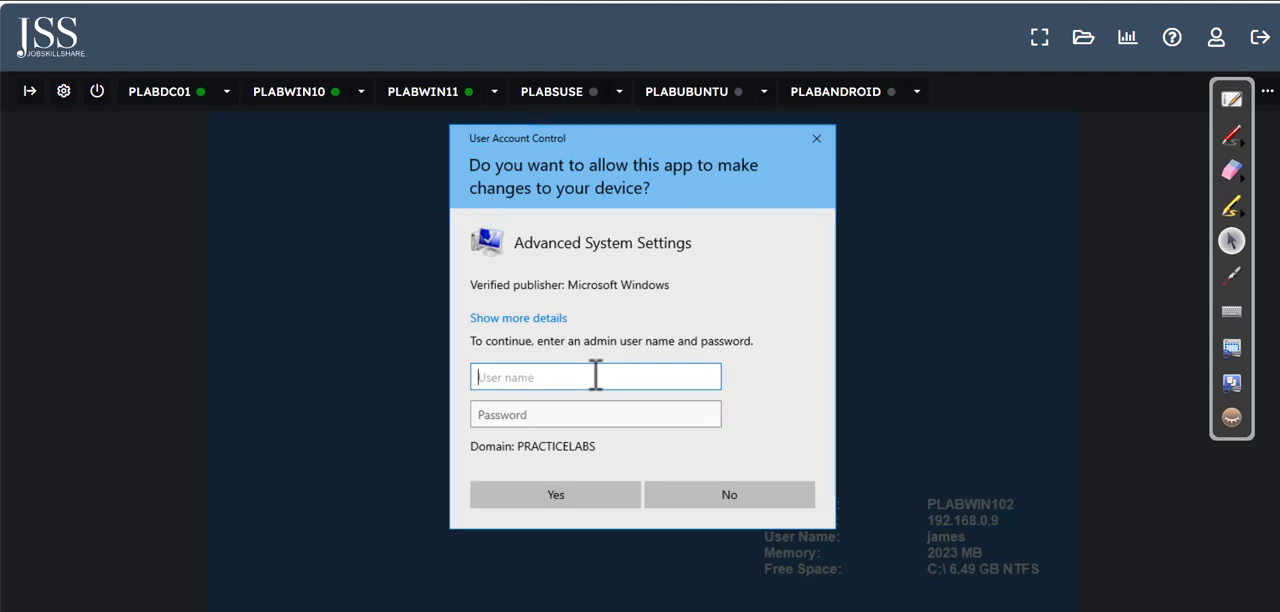
Step: Authorize the elevation request with the user name administrator and the administrator account password
{"action": "type", "text": "administrator"}
{"action": "key", "text": "Tab"}
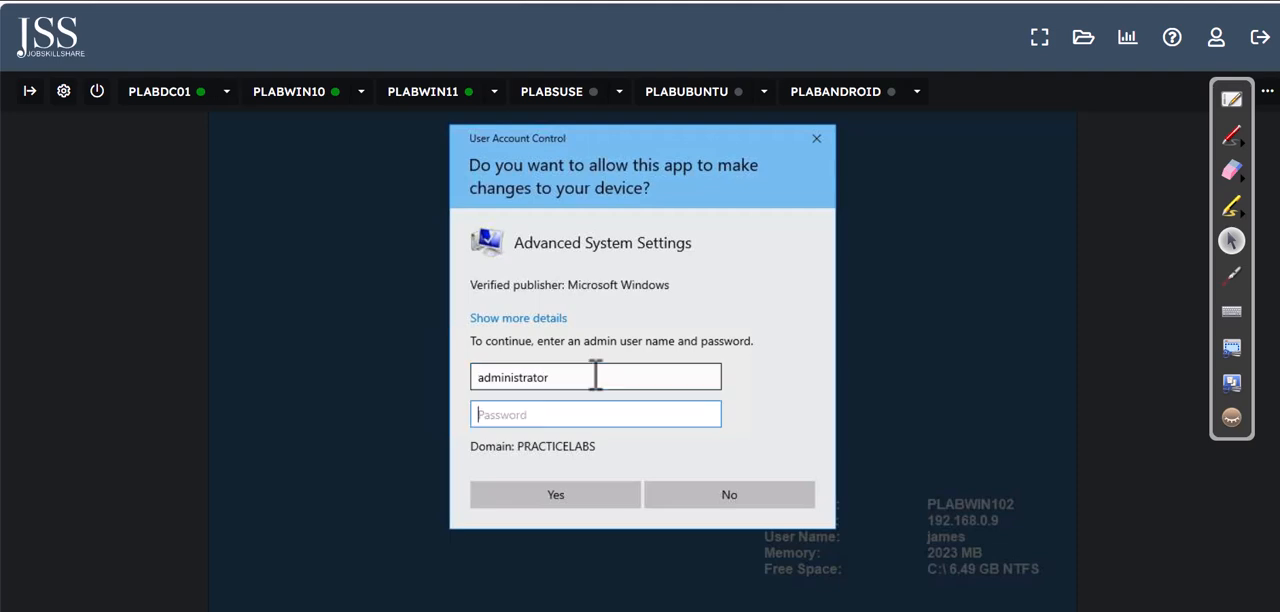
{"action": "type", "text": "P"}
{"action": "key", "text": "Return"}
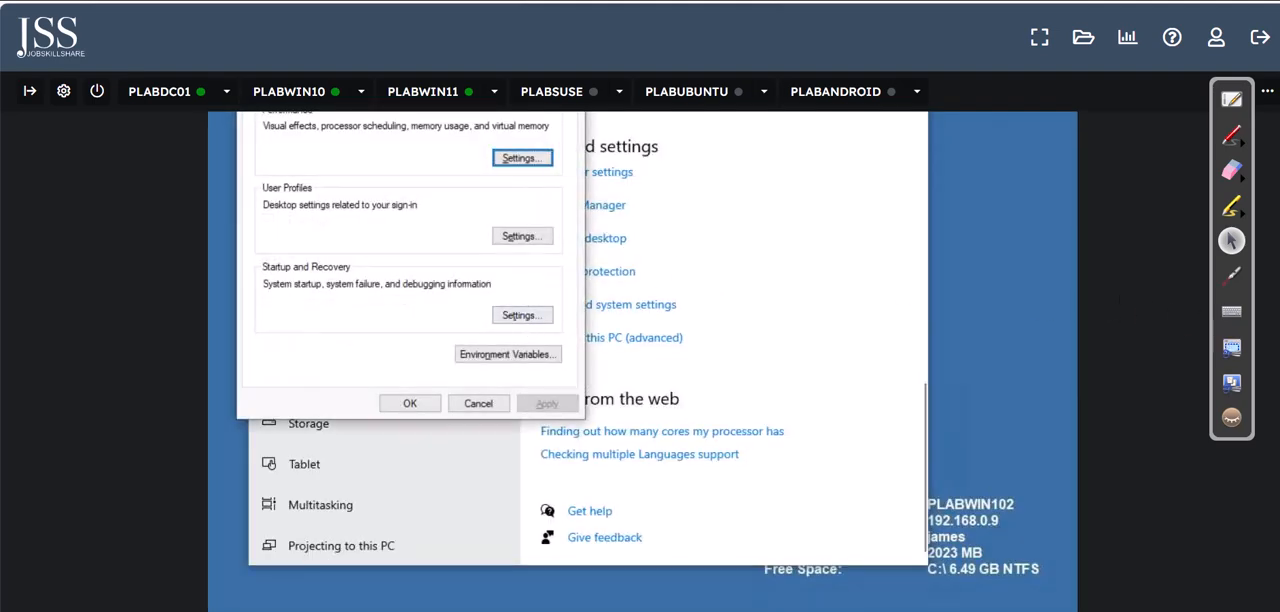
Step: Allow remote connections to PLABWIN102 in the Remote Desktop options of System Properties and apply the change
{"action": "left_click", "coordinate": [522, 204]}
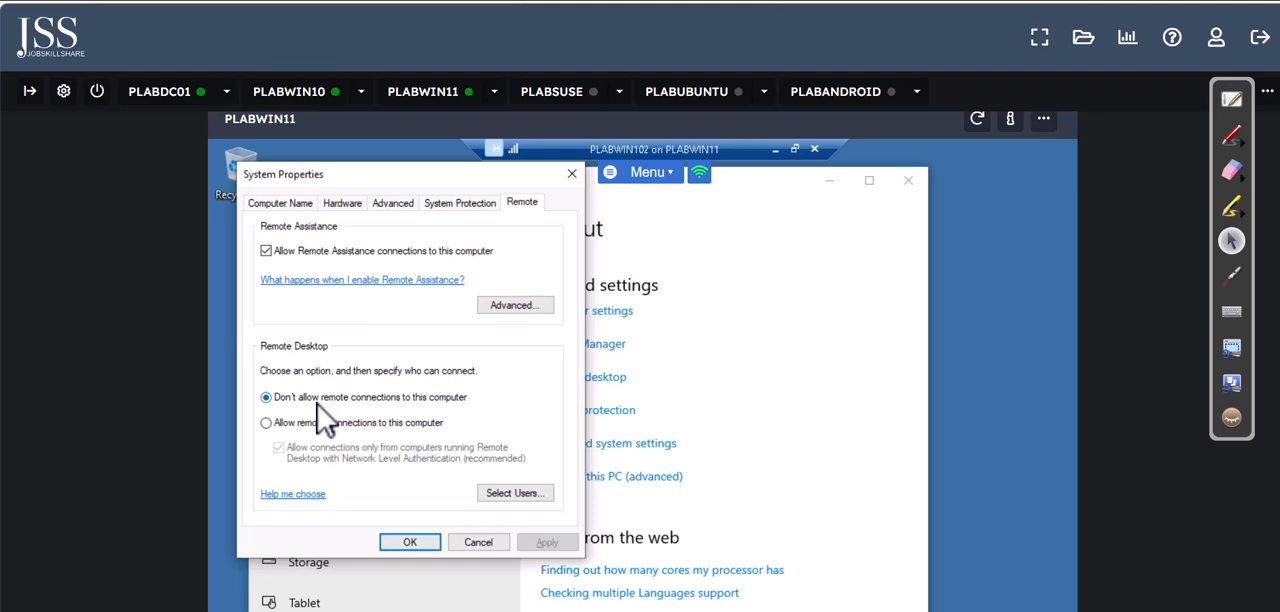
{"action": "left_click", "coordinate": [266, 423]}
{"action": "left_click", "coordinate": [540, 545]}
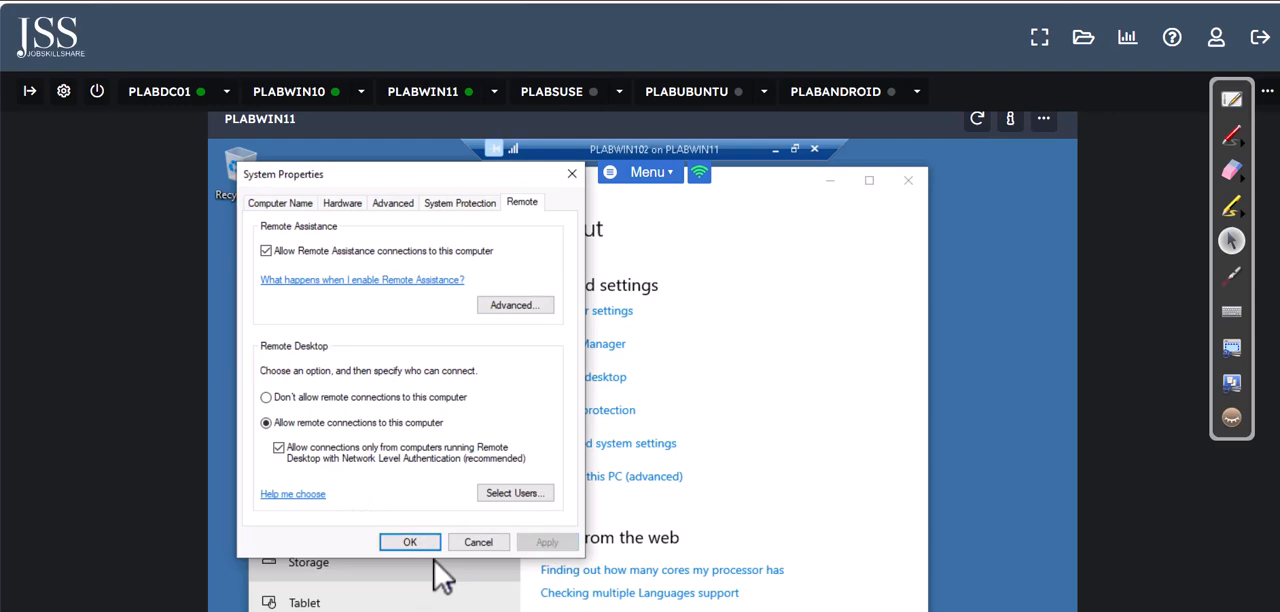
{"action": "left_click", "coordinate": [413, 542]}
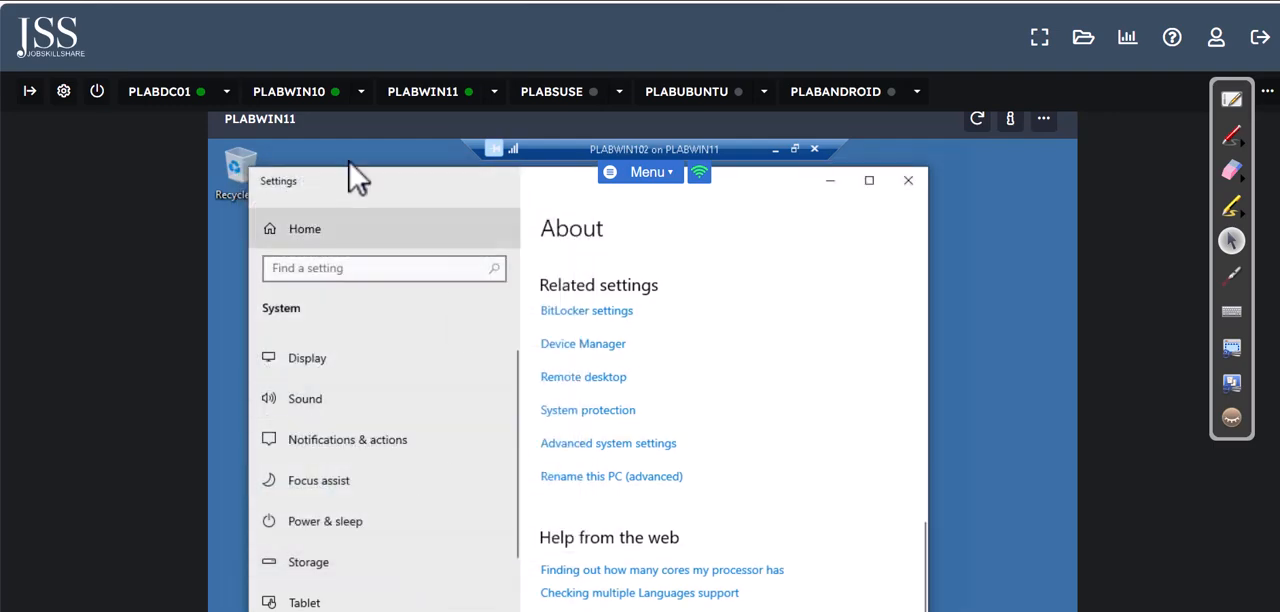
Step: Switch back to PLABWIN10 and retry the Remote Desktop connection to plabwin102 with the new employee's account password
{"action": "left_click", "coordinate": [300, 92]}
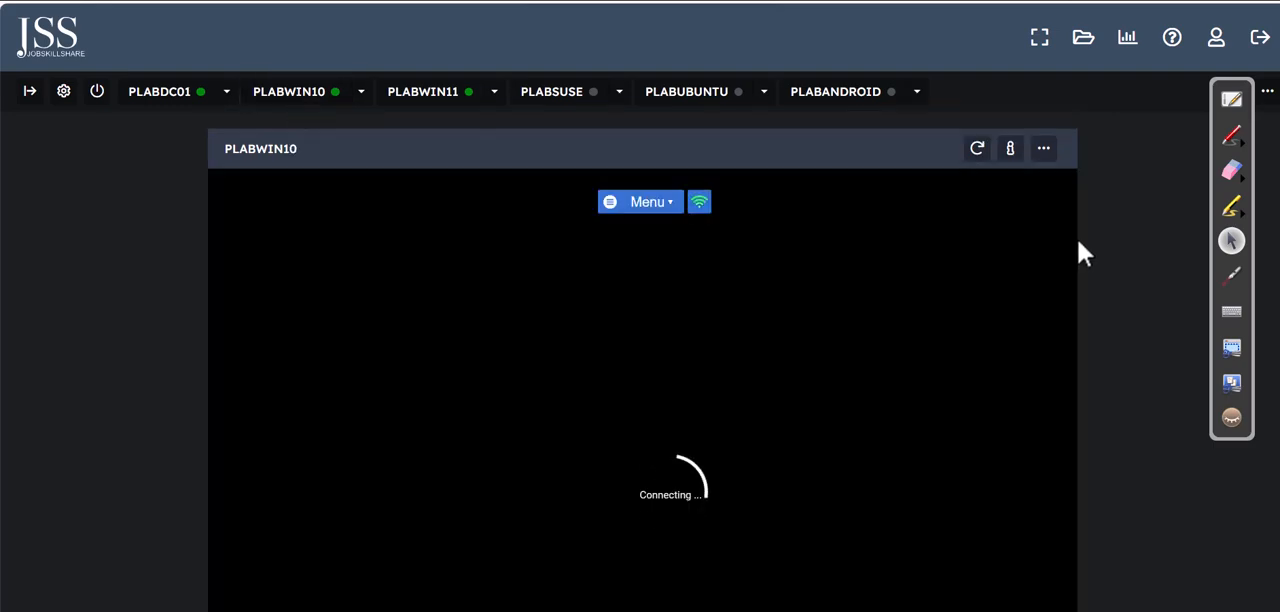
{"action": "scroll", "coordinate": [590, 312], "scroll_direction": "down", "scroll_amount": 2}
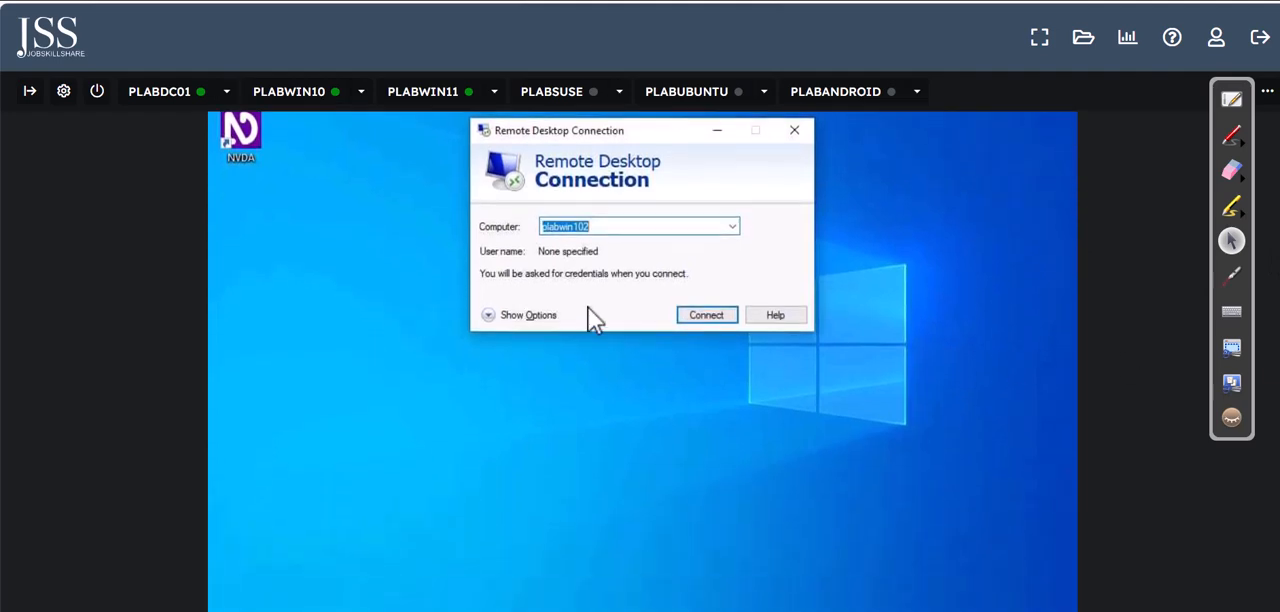
{"action": "left_click", "coordinate": [700, 316]}
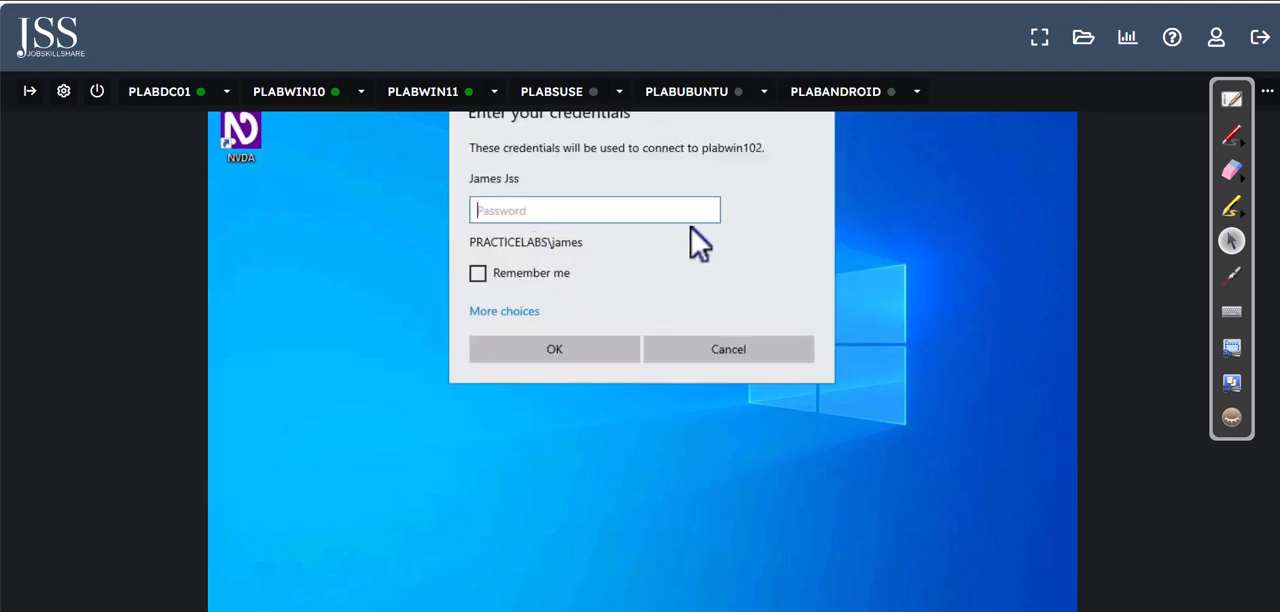
{"action": "type", "text": "Passw0rd"}
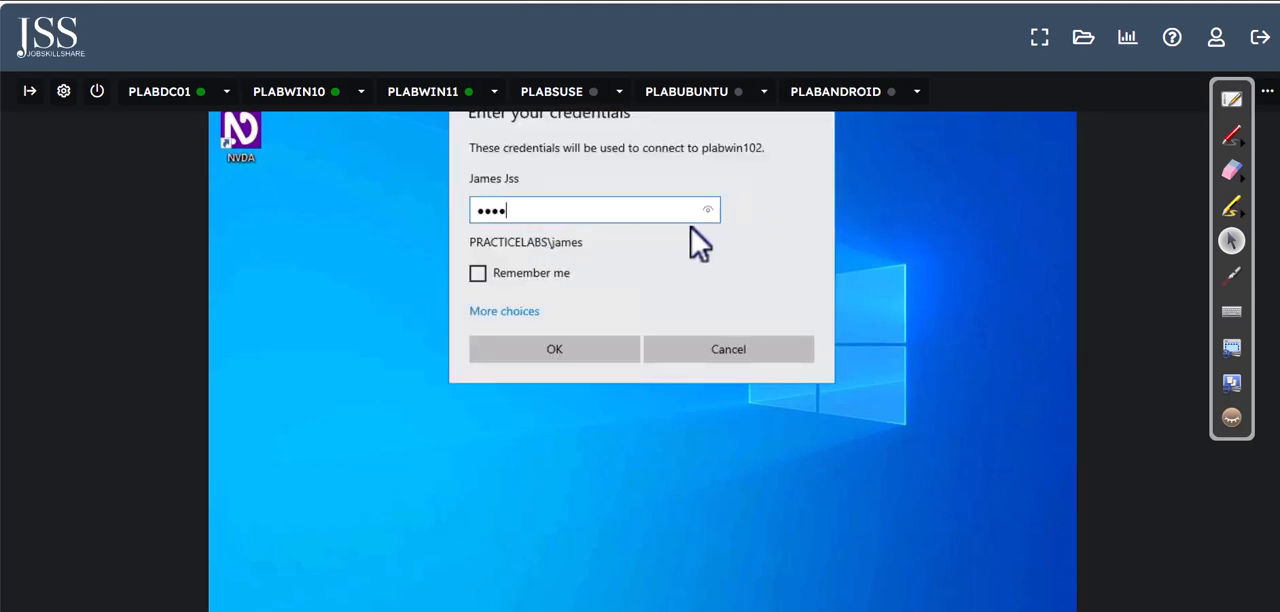
{"action": "type", "text": "123"}
{"action": "key", "text": "Return"}
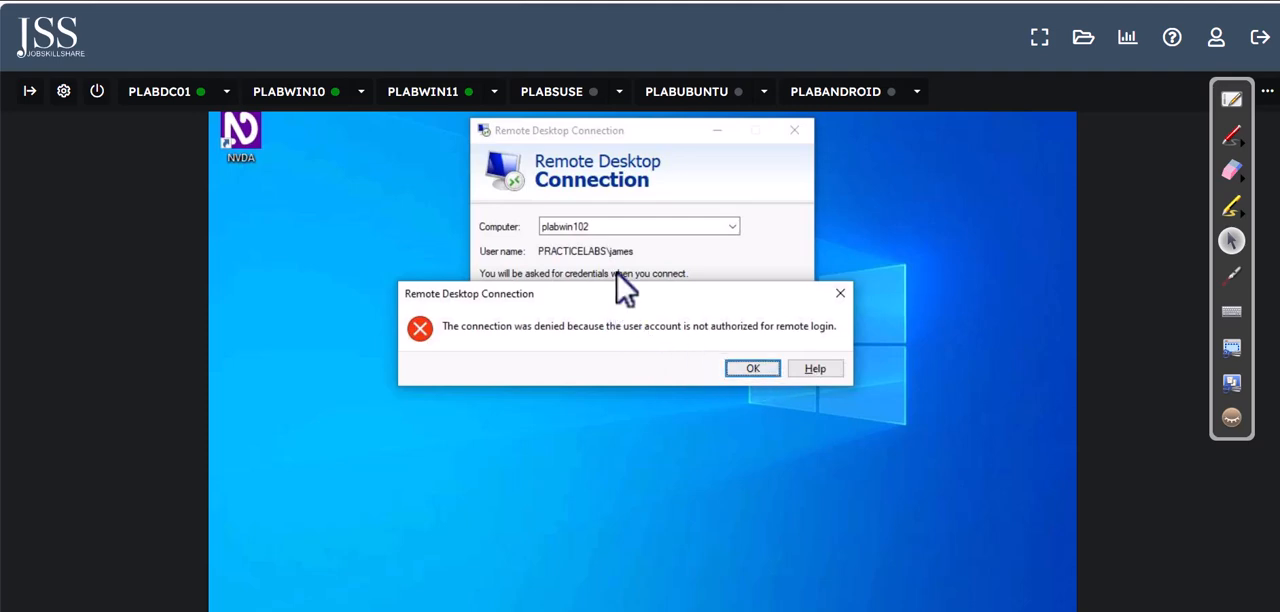
Step: Switch to the ticket list and draw red check marks at Ticket 1 and Ticket 2
{"action": "left_click", "coordinate": [1235, 102]}
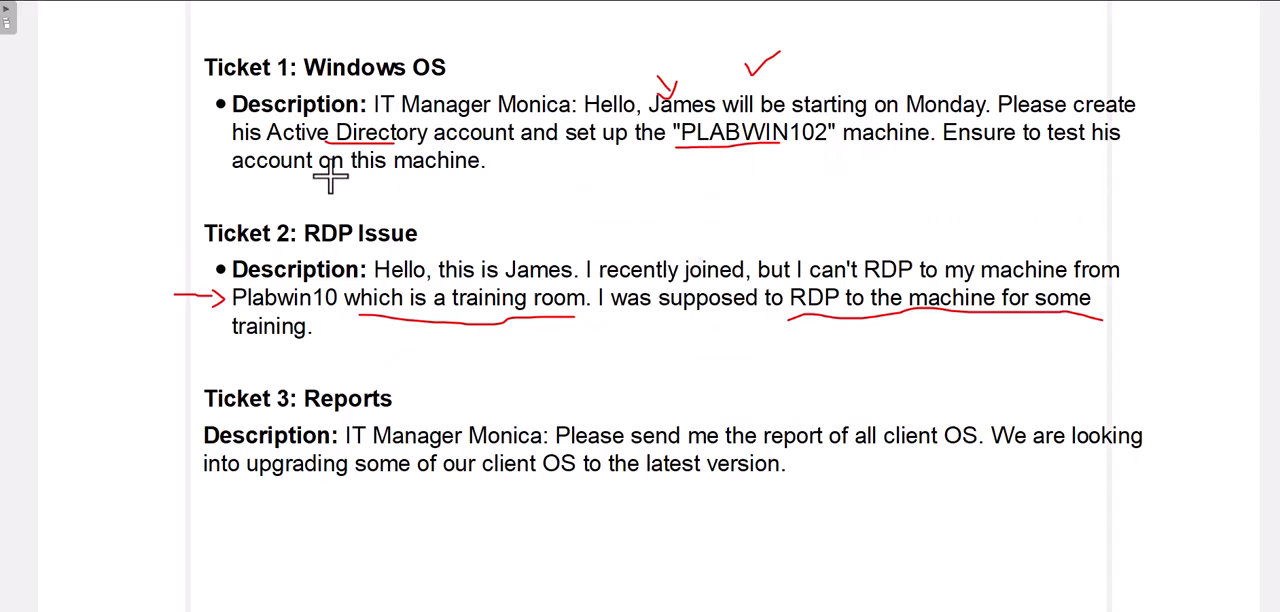
{"action": "left_click_drag", "start_coordinate": [717, 72], "coordinate": [765, 1]}
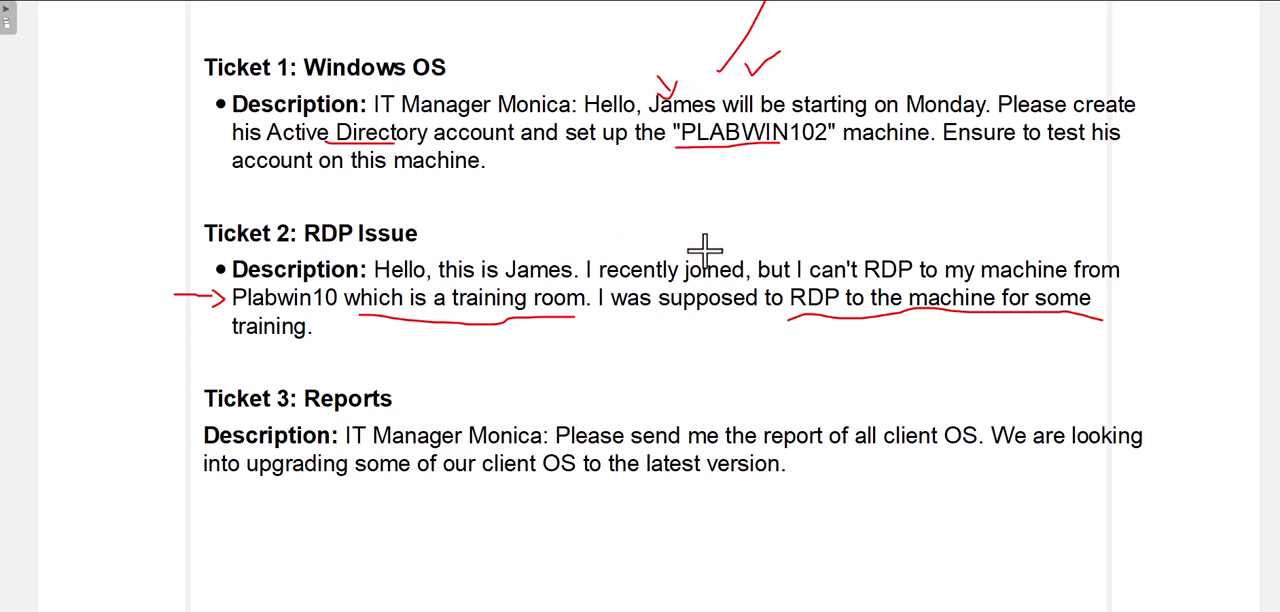
{"action": "left_click_drag", "start_coordinate": [706, 230], "coordinate": [772, 172]}
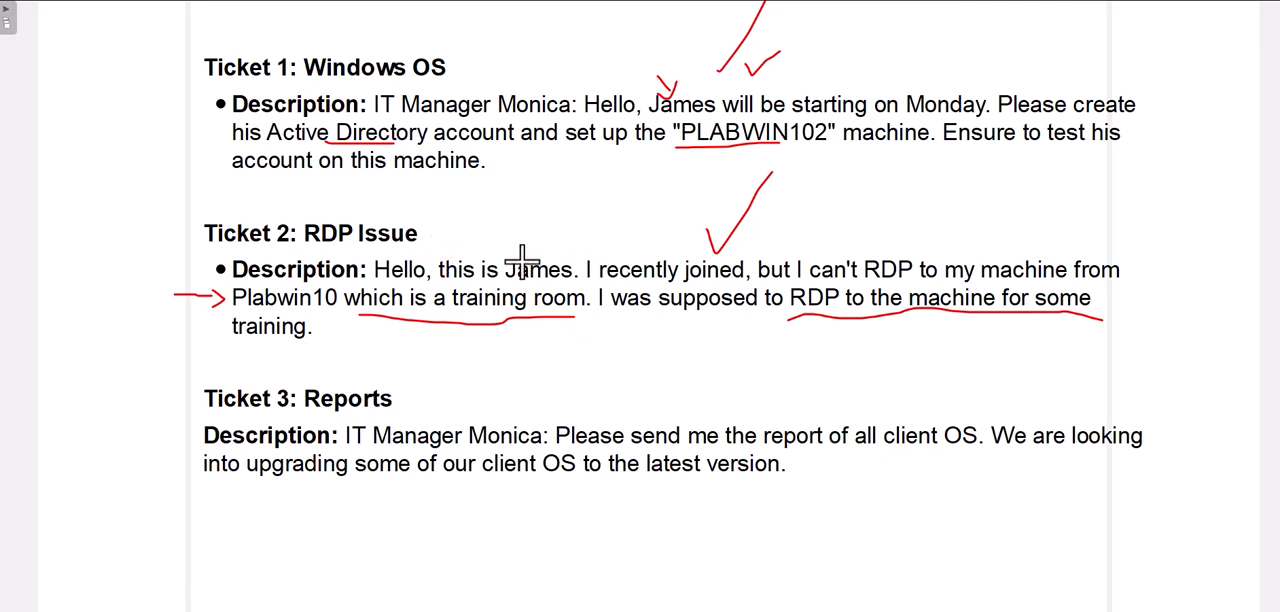
{"action": "left_click_drag", "start_coordinate": [355, 212], "coordinate": [396, 186]}
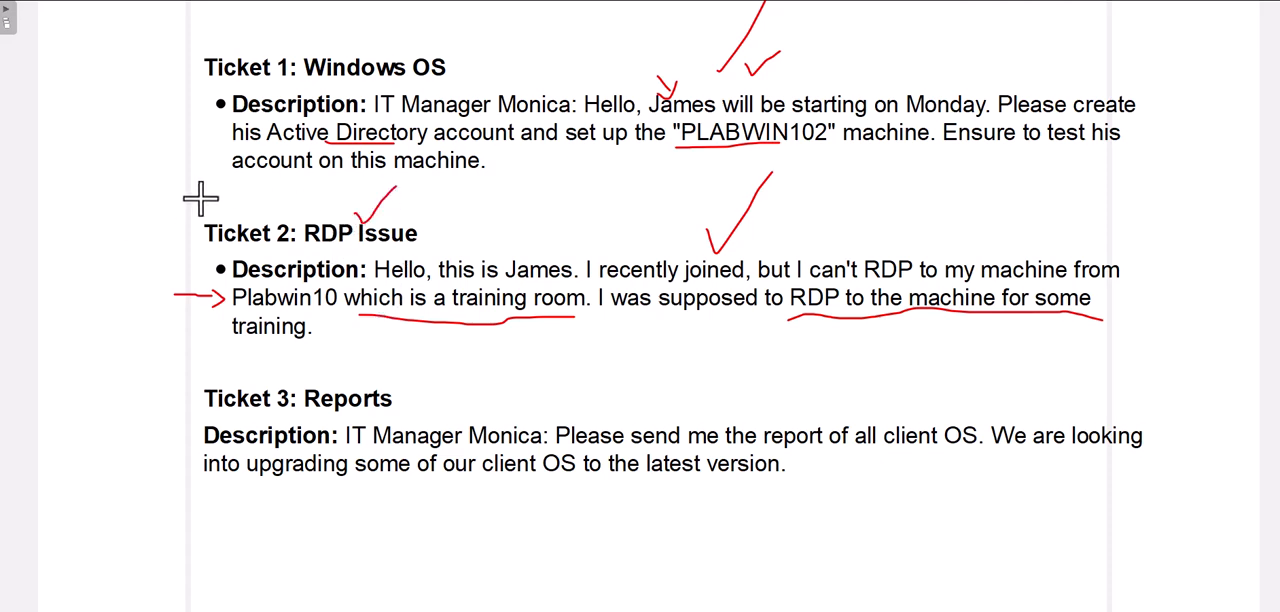
Step: Erase the existing red annotations from the tickets, then underline "client OS" in Ticket 3 and add a mark above it
{"action": "left_click", "coordinate": [446, 56]}
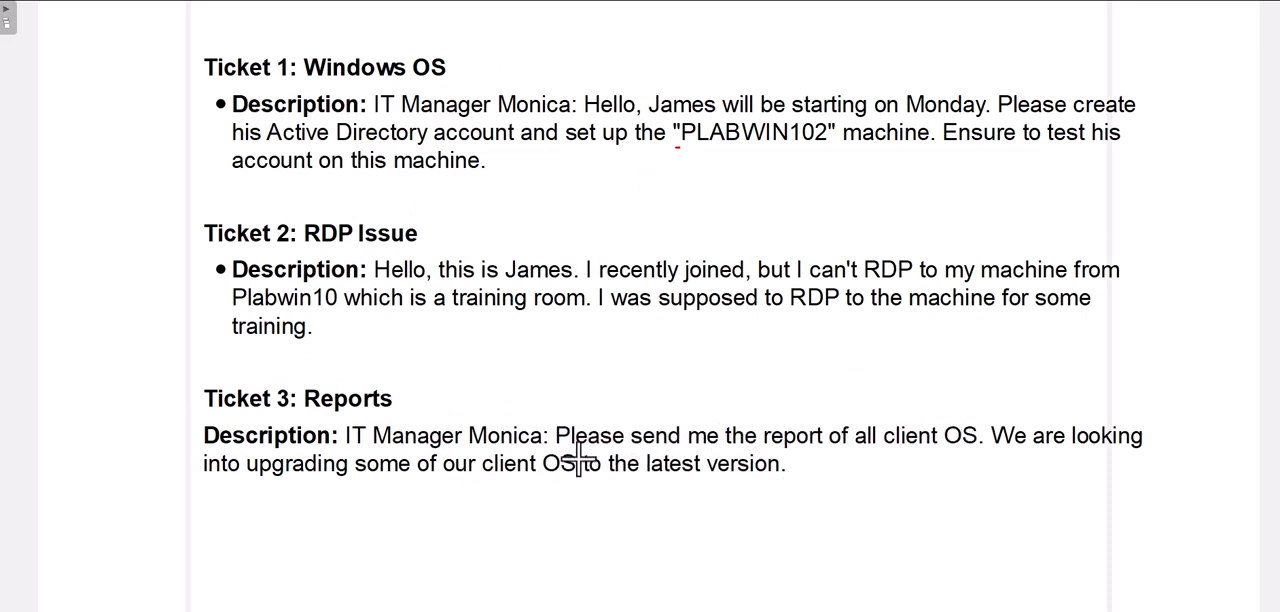
{"action": "left_click_drag", "start_coordinate": [884, 450], "coordinate": [977, 450]}
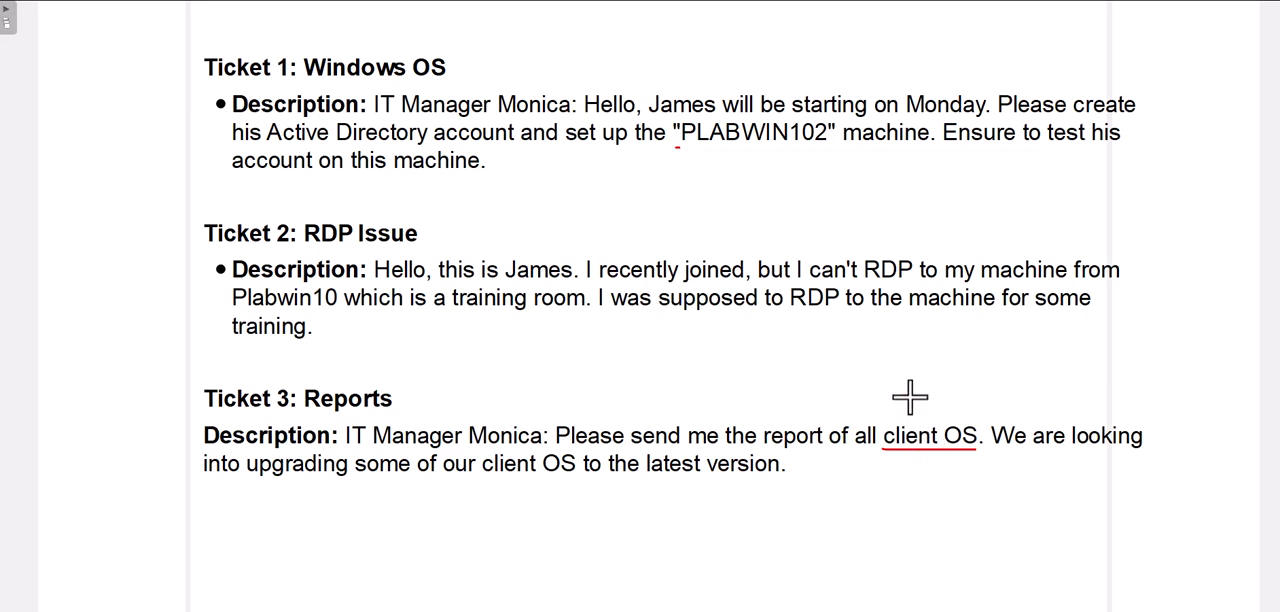
{"action": "left_click_drag", "start_coordinate": [908, 394], "coordinate": [942, 407]}
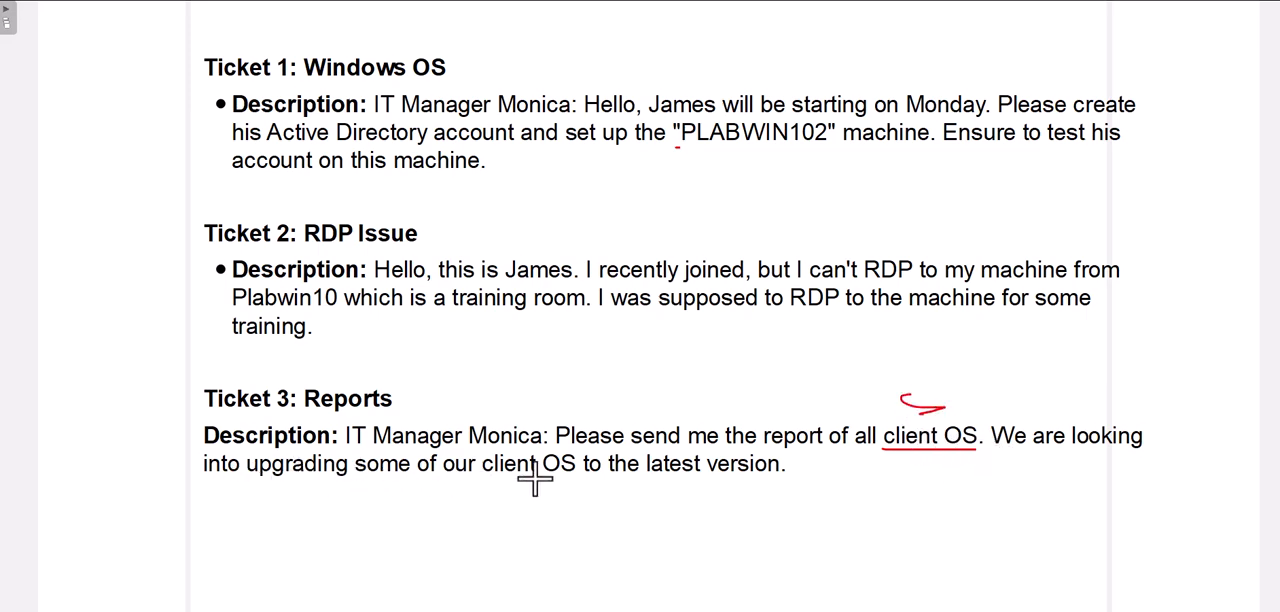
Step: Underline "client OS to the latest" in Ticket 3's description in red
{"action": "left_click_drag", "start_coordinate": [507, 478], "coordinate": [699, 477]}
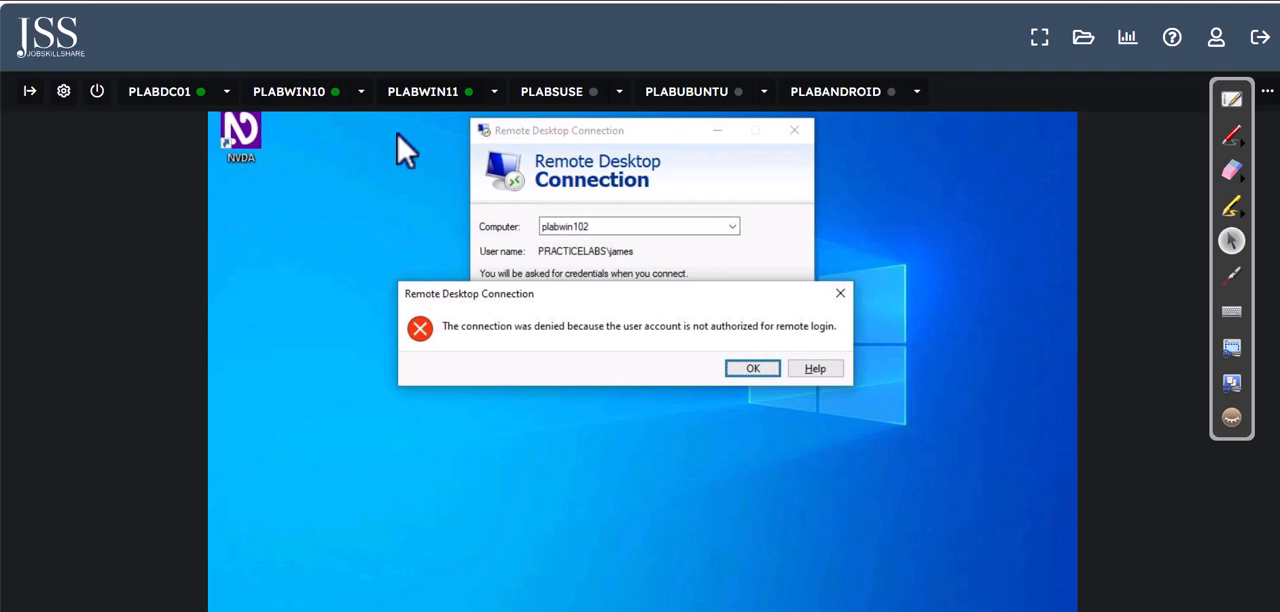
Step: Return to PLABWIN10, dismiss the Remote Desktop error and run winver to check its Windows version and build
{"action": "left_click", "coordinate": [847, 293]}
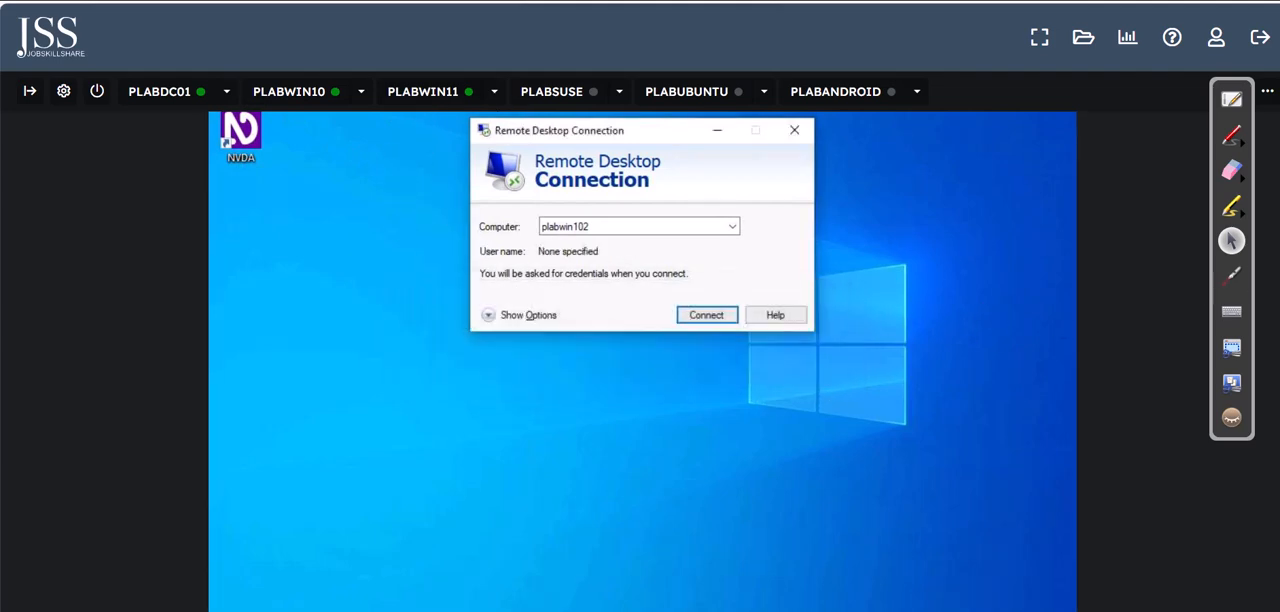
{"action": "left_click", "coordinate": [340, 595]}
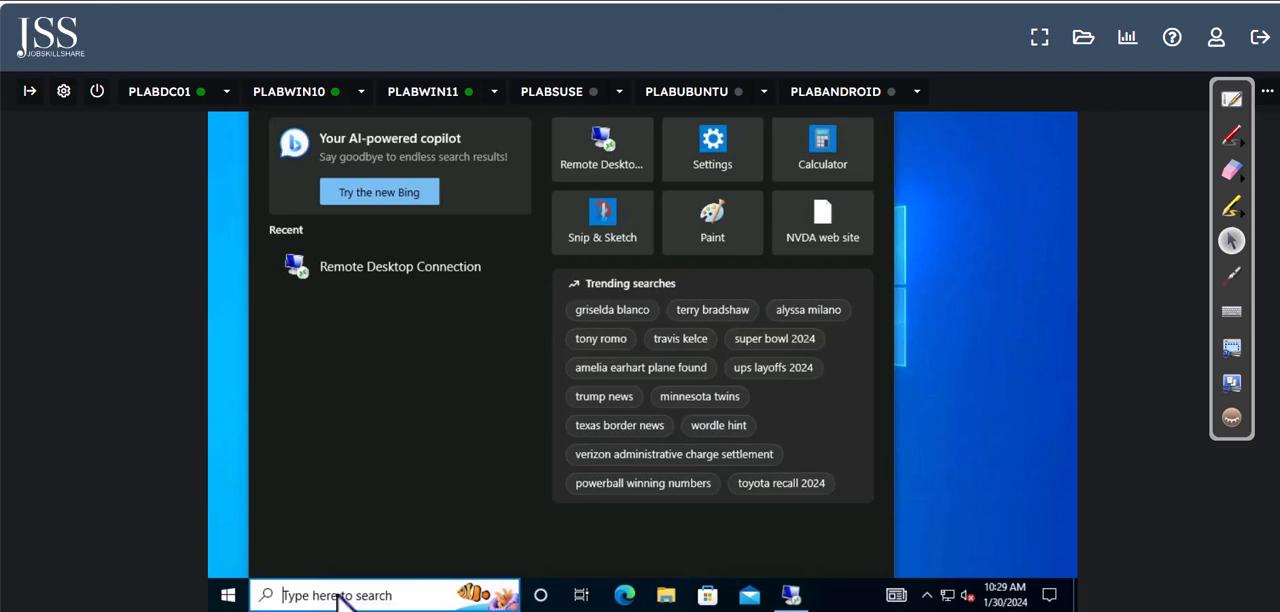
{"action": "type", "text": "winver"}
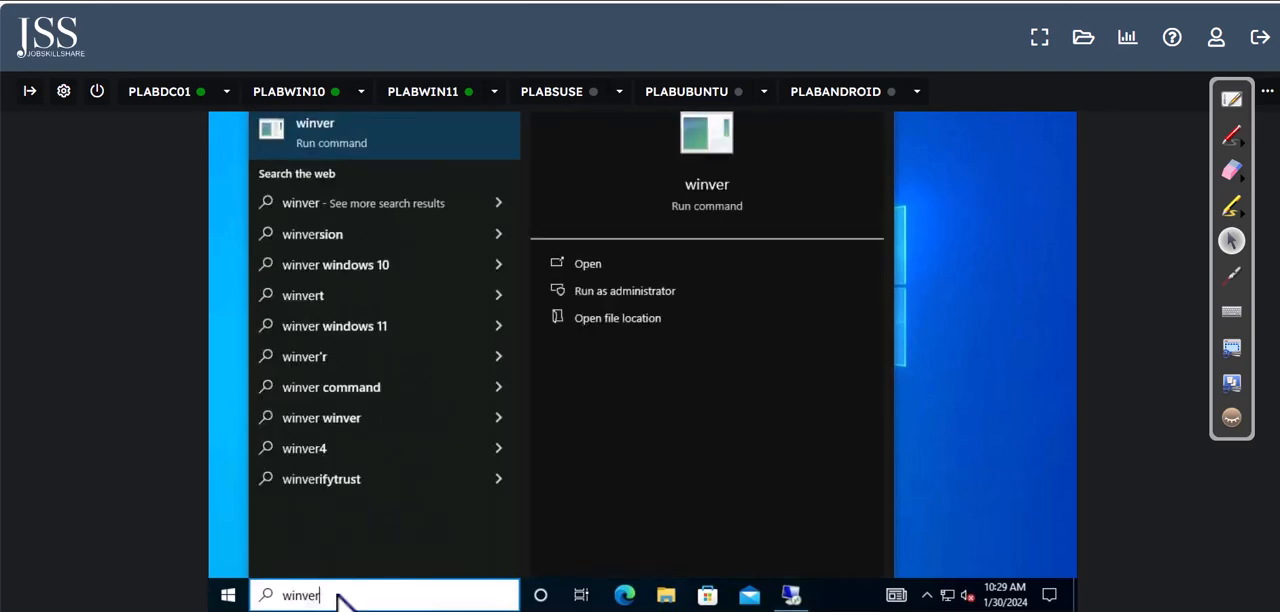
{"action": "left_click", "coordinate": [430, 158]}
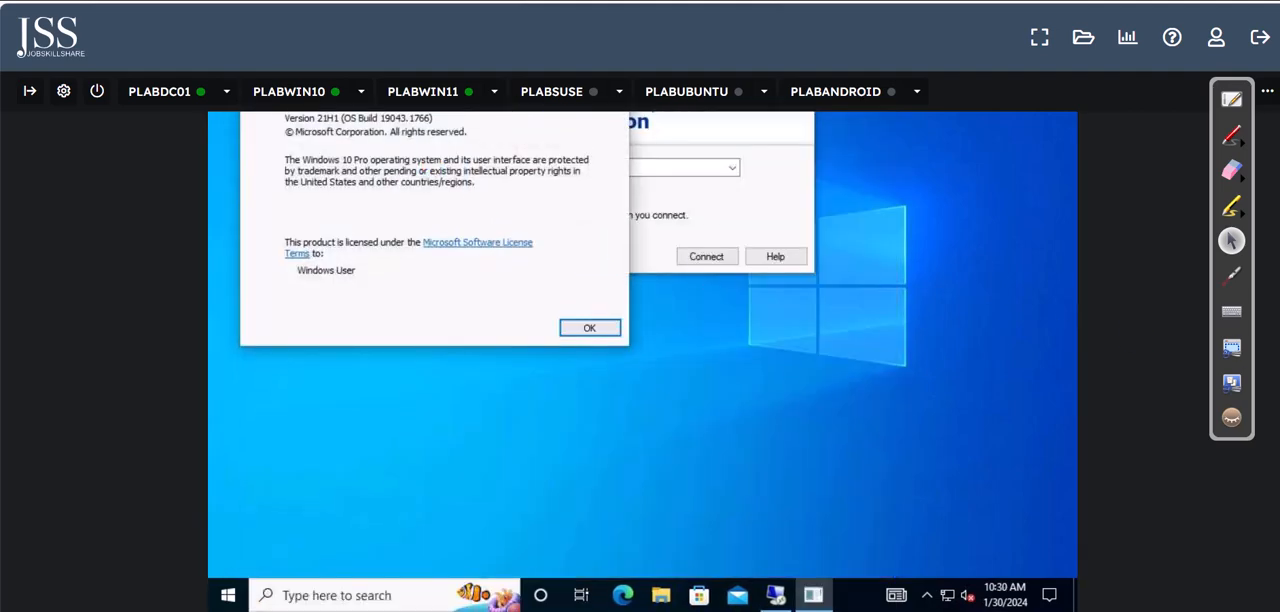
{"action": "scroll", "coordinate": [642, 360], "scroll_direction": "up", "scroll_amount": 2}
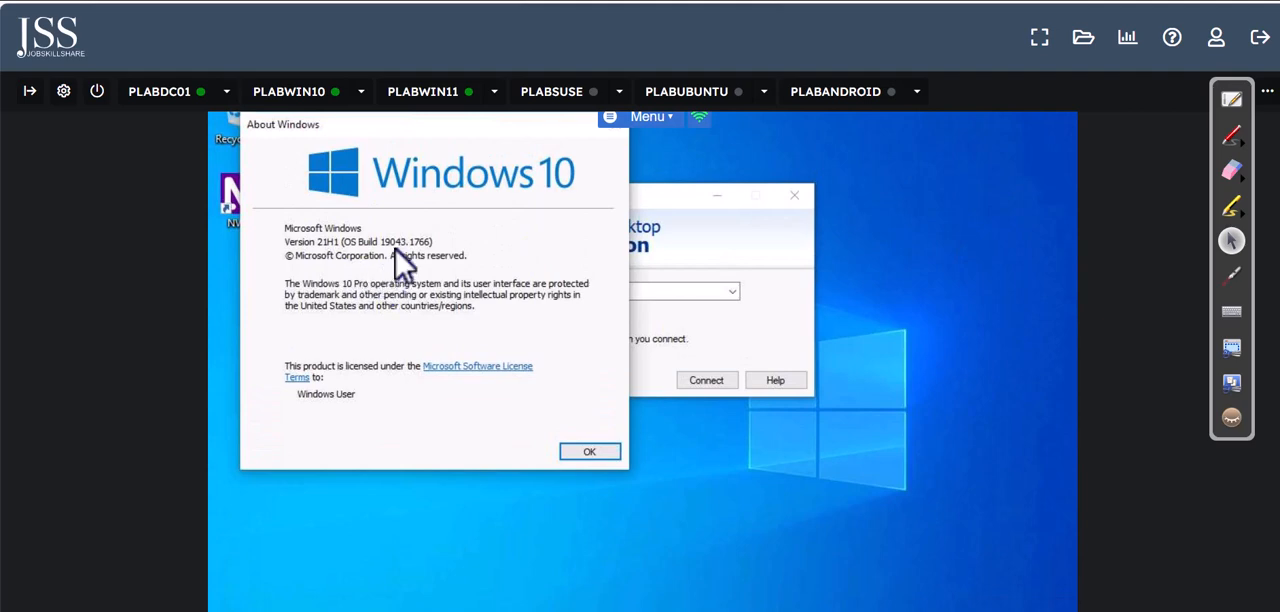
{"action": "scroll", "coordinate": [414, 134], "scroll_direction": "up", "scroll_amount": 1}
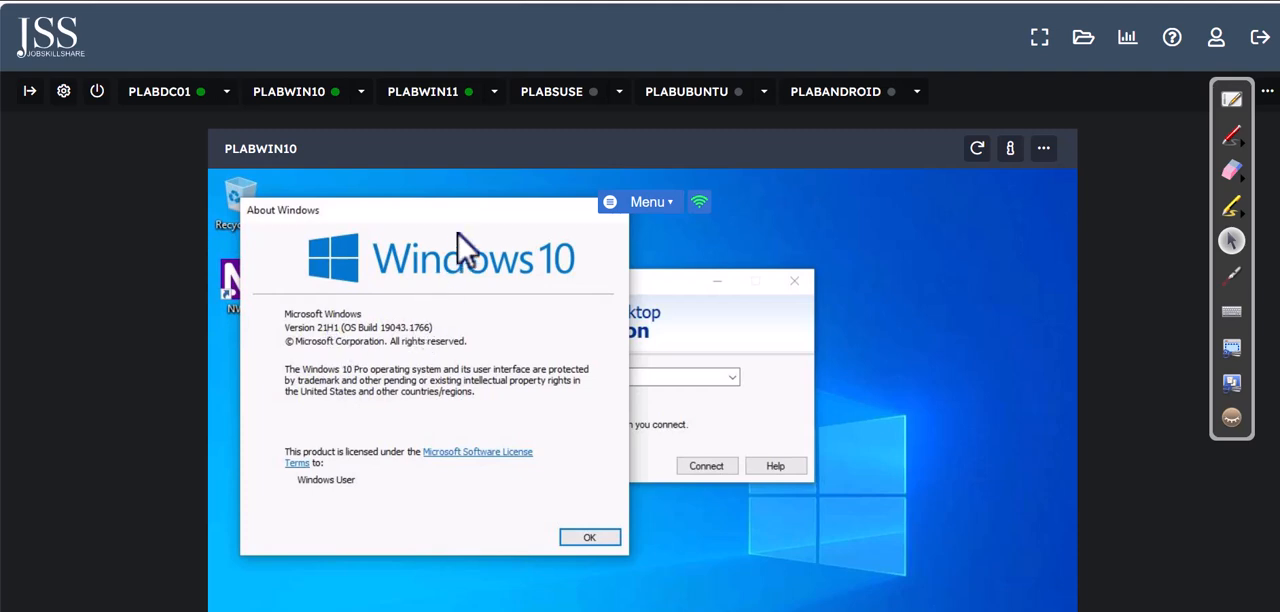
Step: Switch to the PLABWIN102 remote session on PLABWIN11 and run winver to check its Windows version and build
{"action": "left_click", "coordinate": [430, 97]}
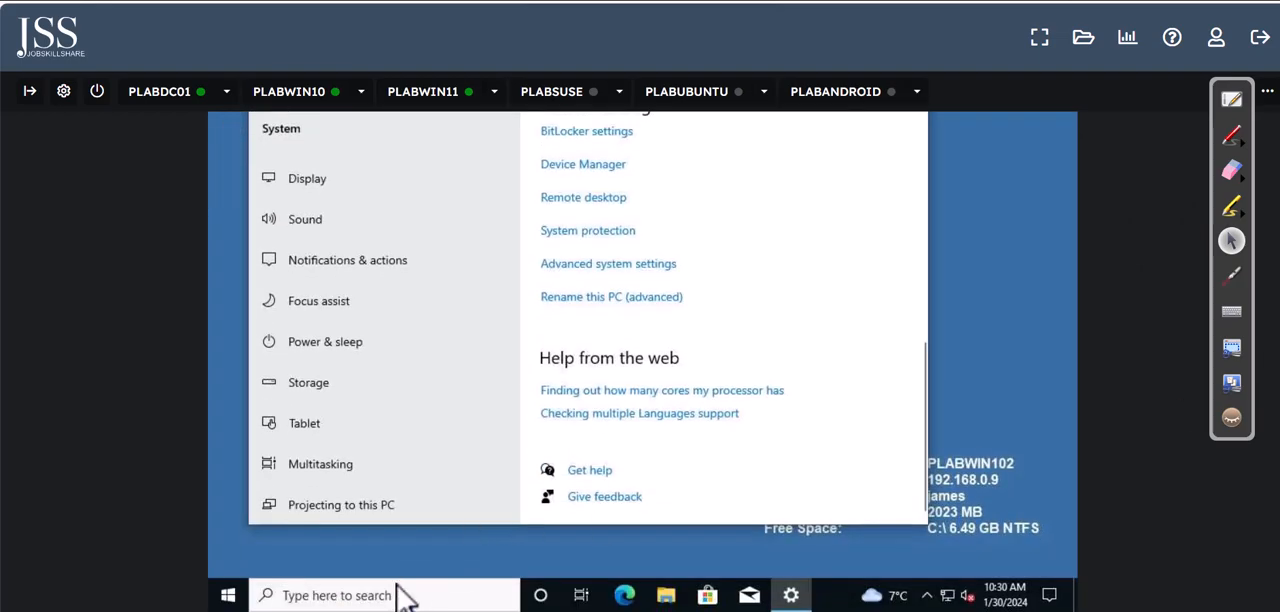
{"action": "left_click", "coordinate": [395, 595]}
{"action": "type", "text": "win"}
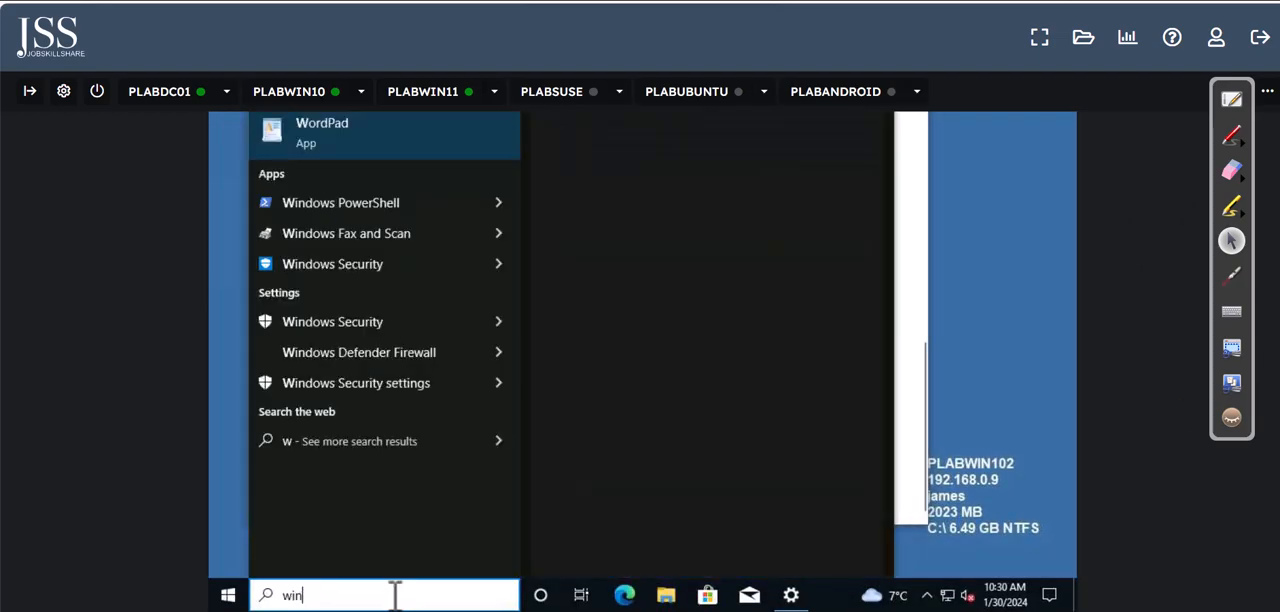
{"action": "type", "text": "ver"}
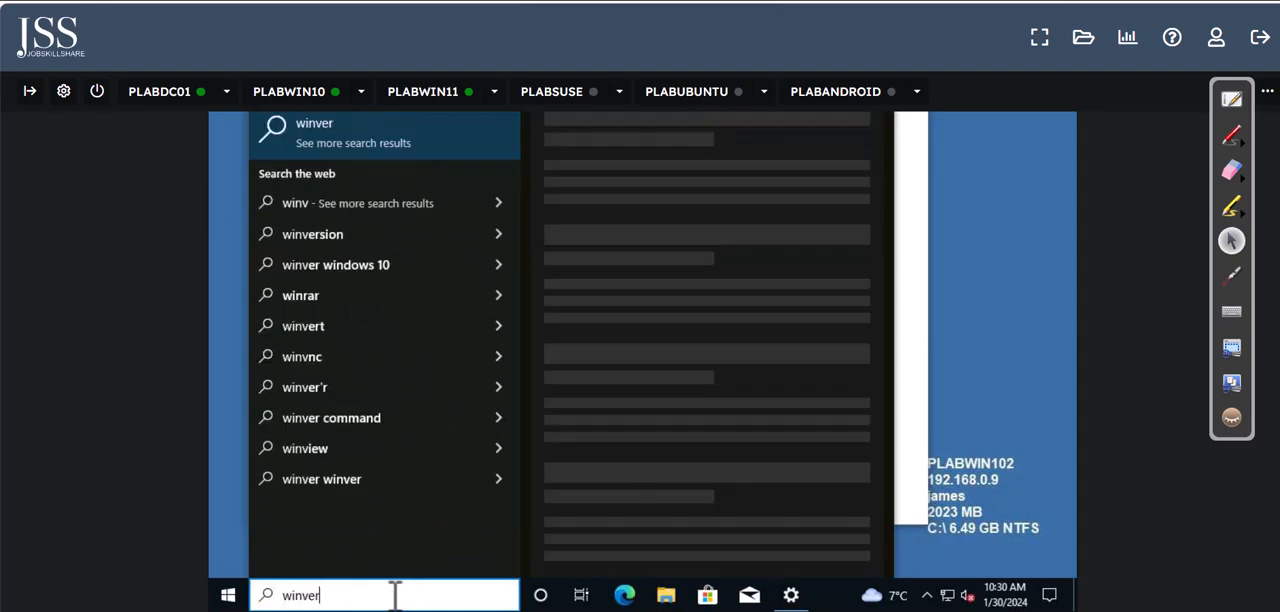
{"action": "left_click", "coordinate": [388, 158]}
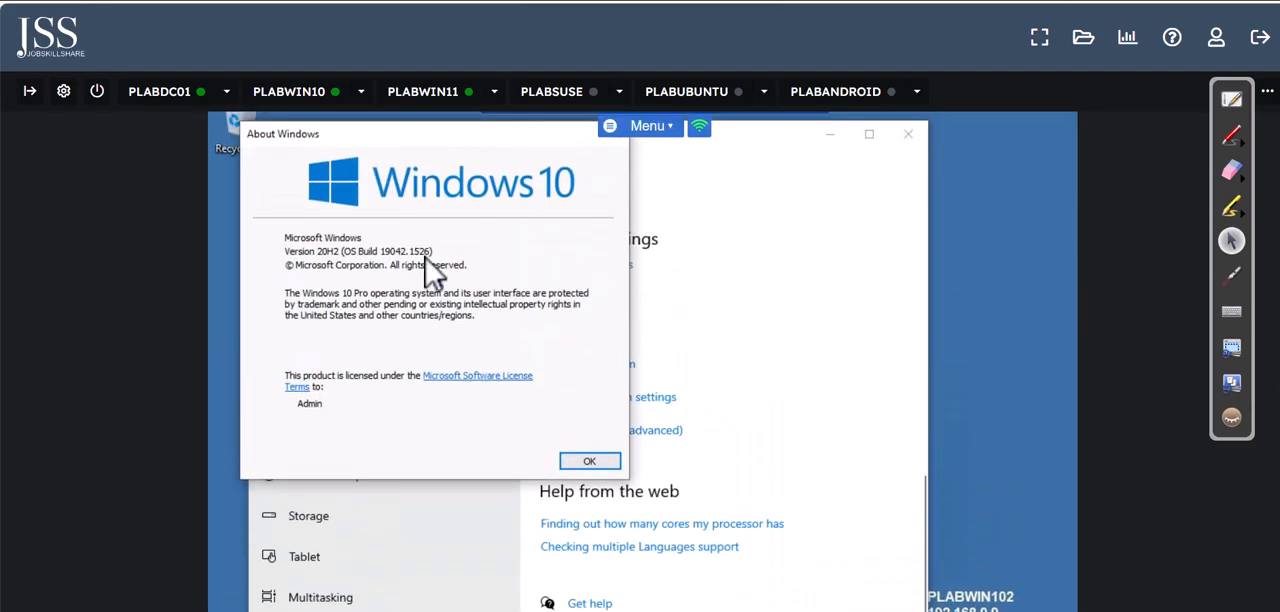
Step: Minimize the PLABWIN102 remote session and run winver on PLABWIN11 itself to check its Windows version
{"action": "left_click", "coordinate": [440, 95]}
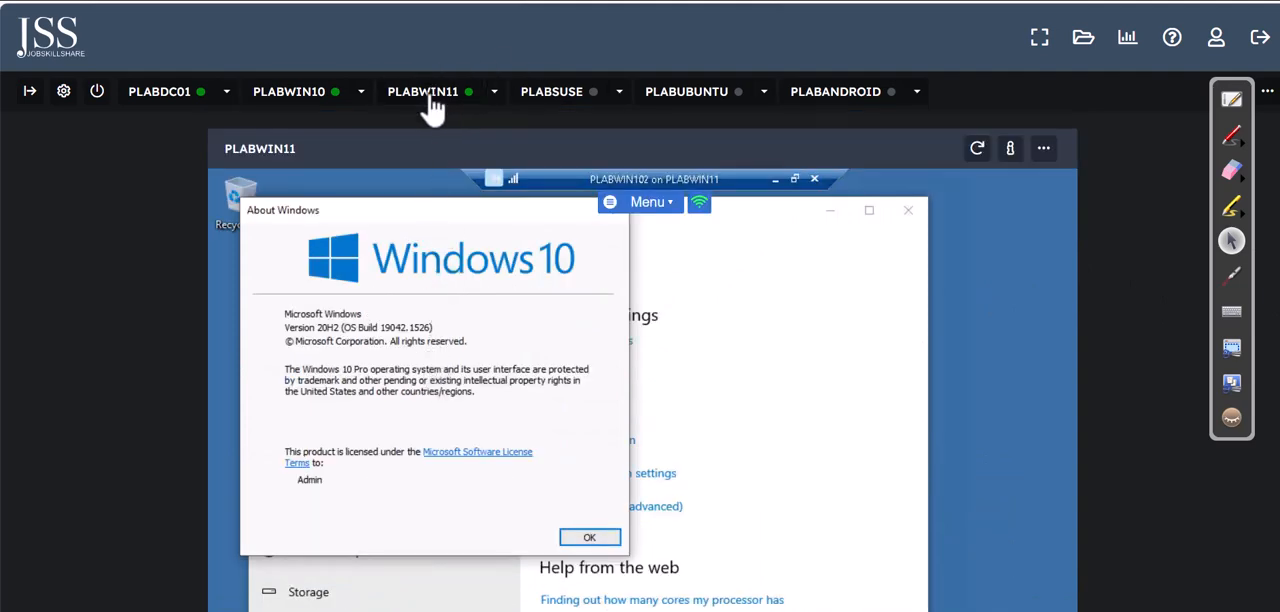
{"action": "left_click", "coordinate": [775, 180]}
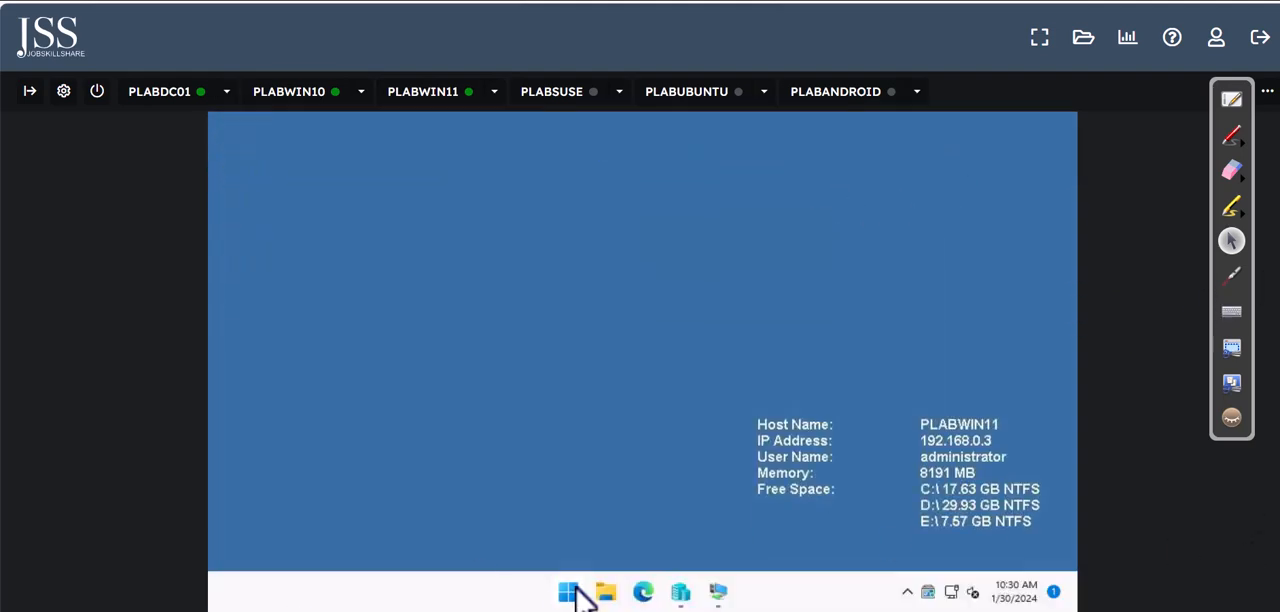
{"action": "right_click", "coordinate": [568, 592]}
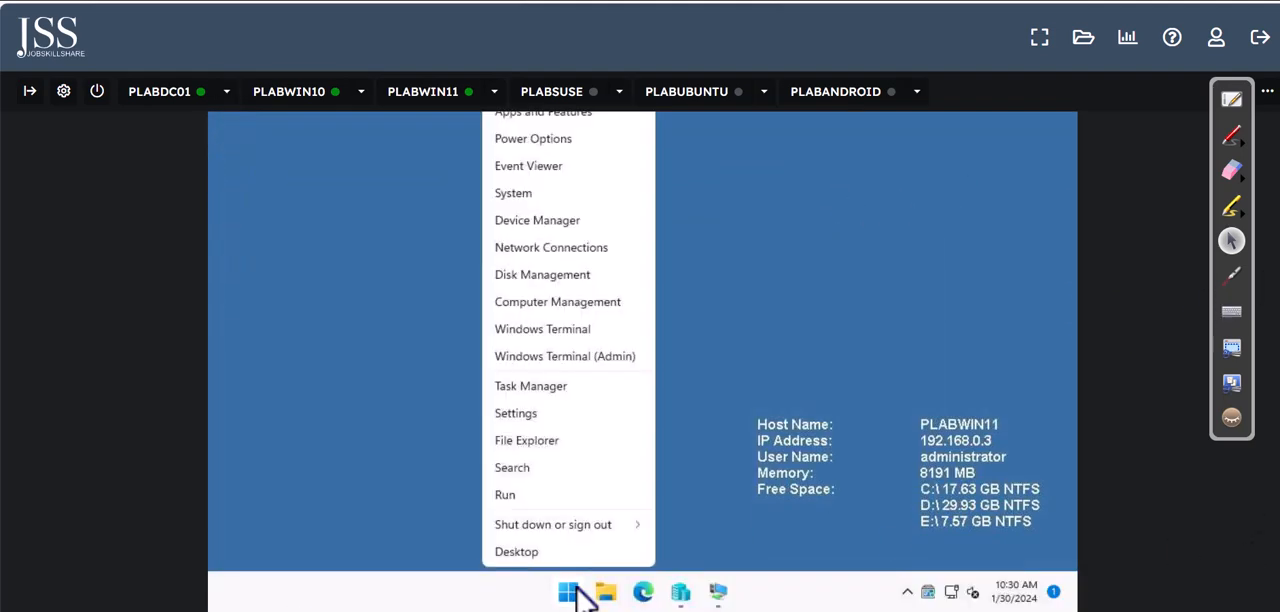
{"action": "left_click", "coordinate": [549, 471]}
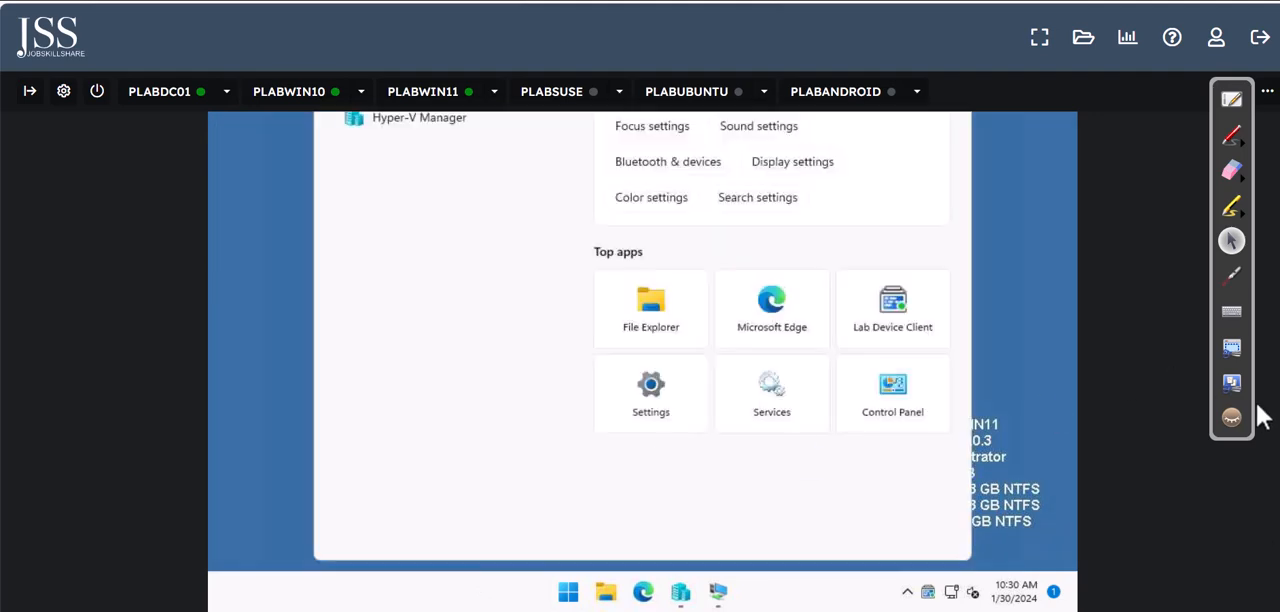
{"action": "scroll", "coordinate": [705, 283], "scroll_direction": "up", "scroll_amount": 3}
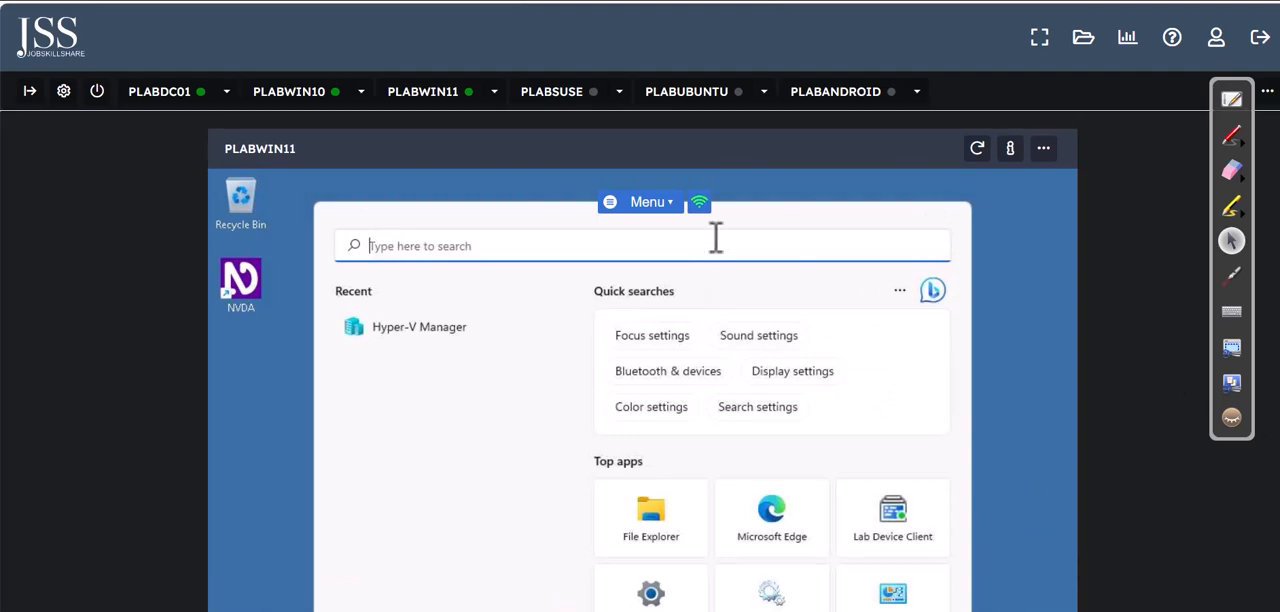
{"action": "type", "text": "win"}
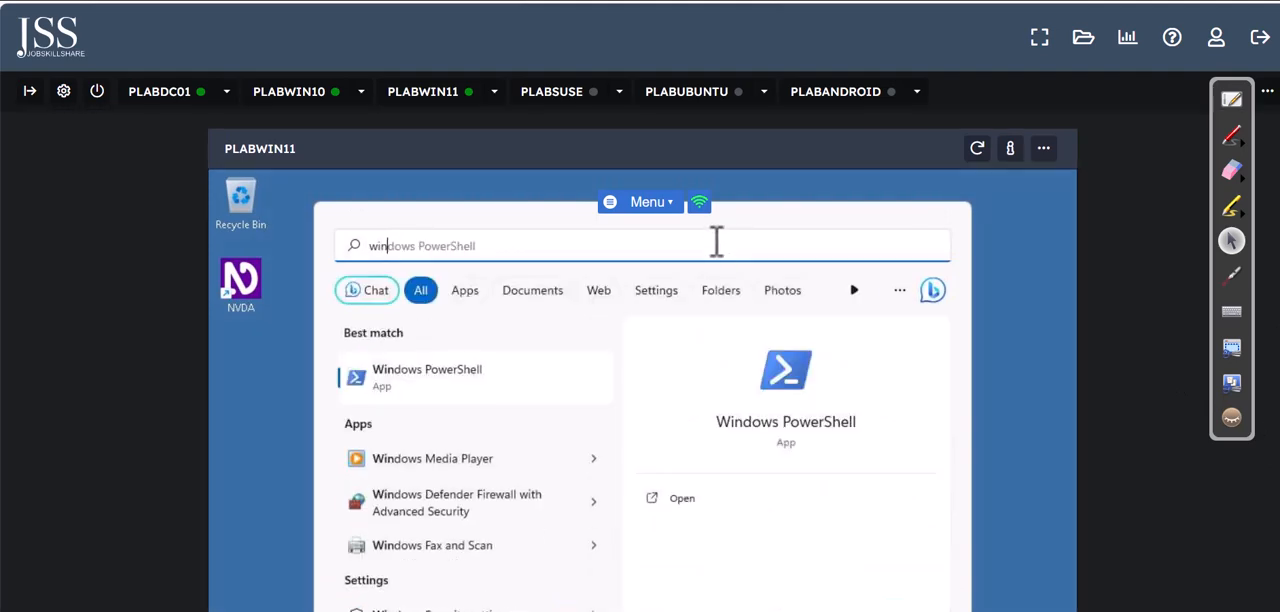
{"action": "type", "text": "ver"}
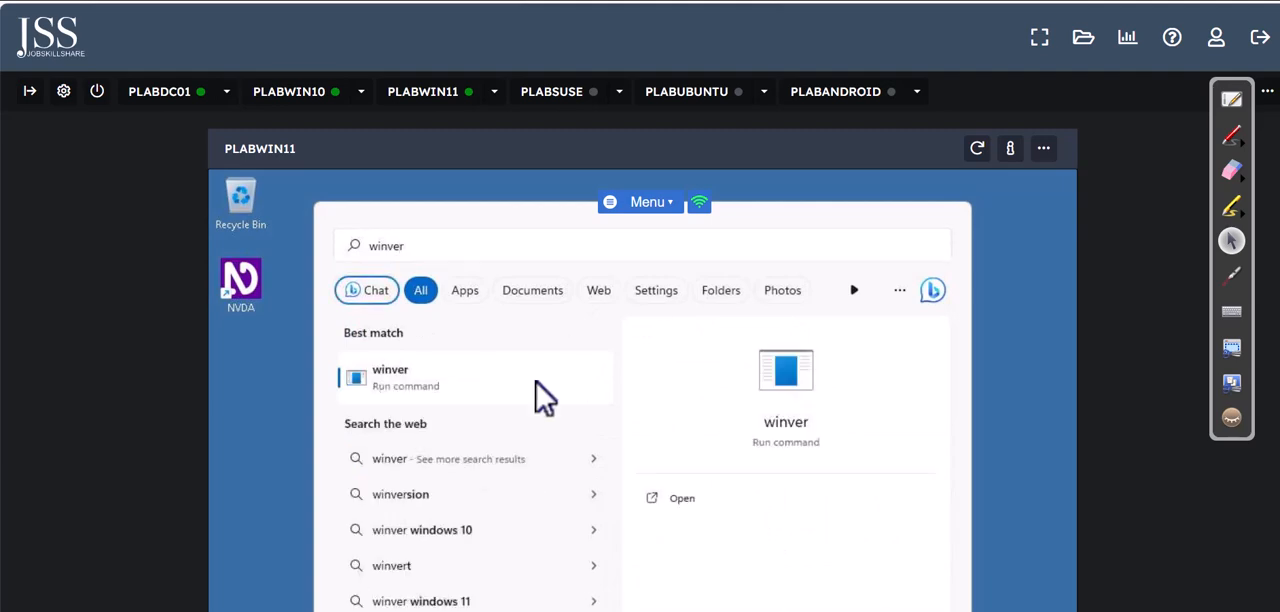
{"action": "left_click", "coordinate": [543, 393]}
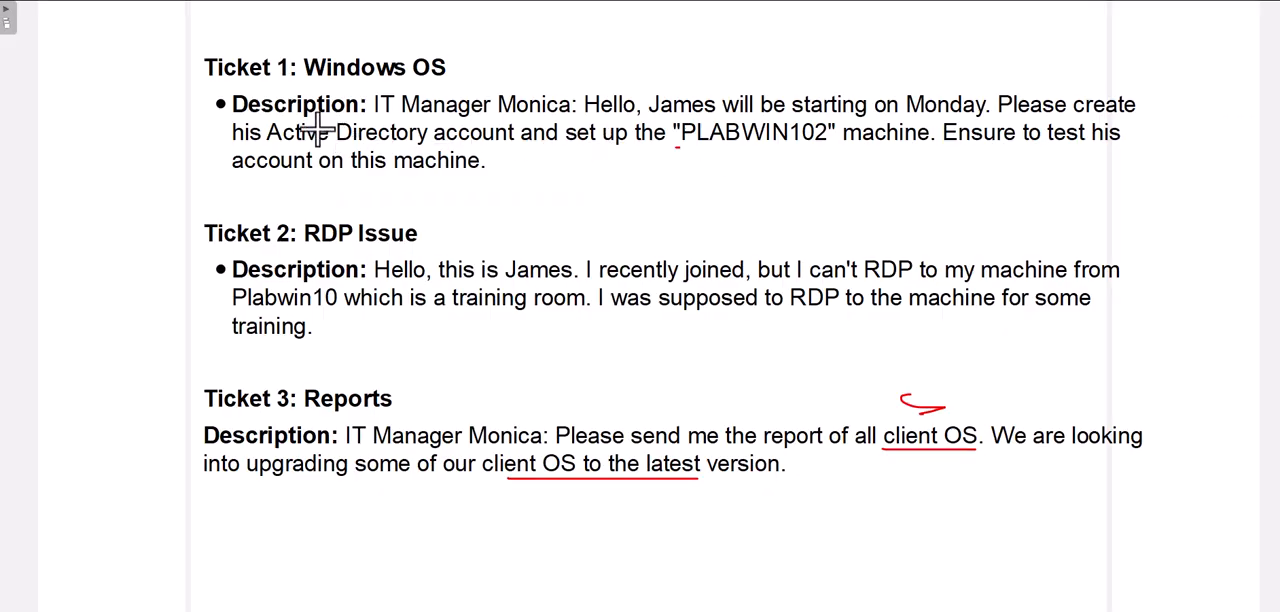
Step: Switch back to the ticket list and draw a red check mark at Ticket 1's description
{"action": "left_click_drag", "start_coordinate": [265, 120], "coordinate": [297, 108]}
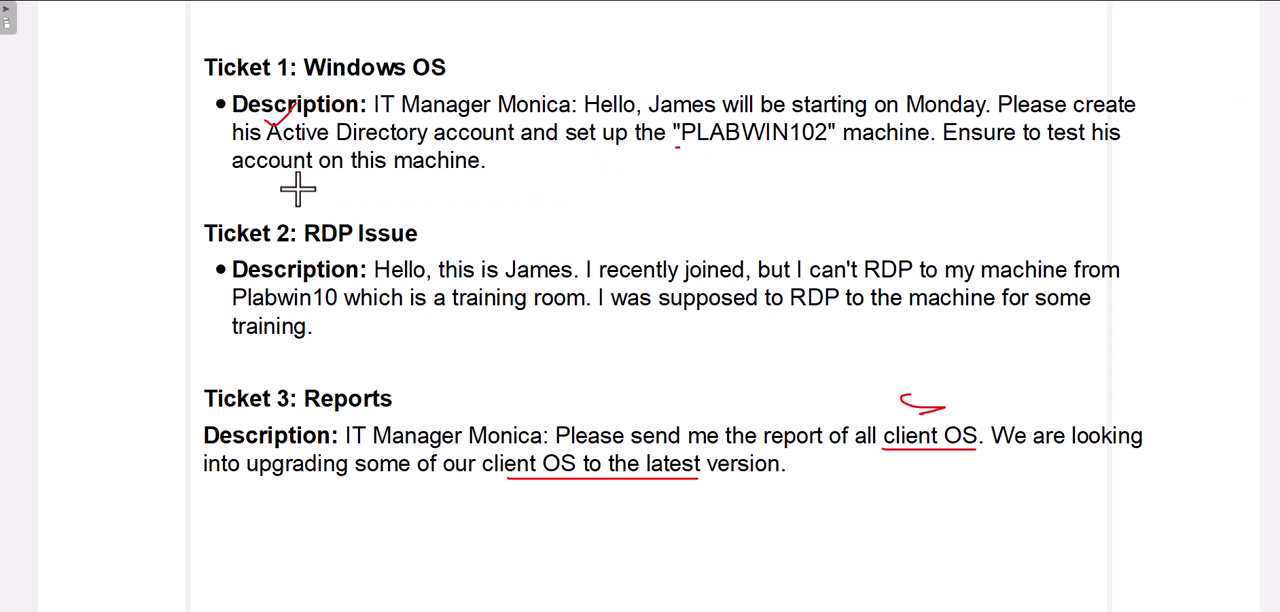